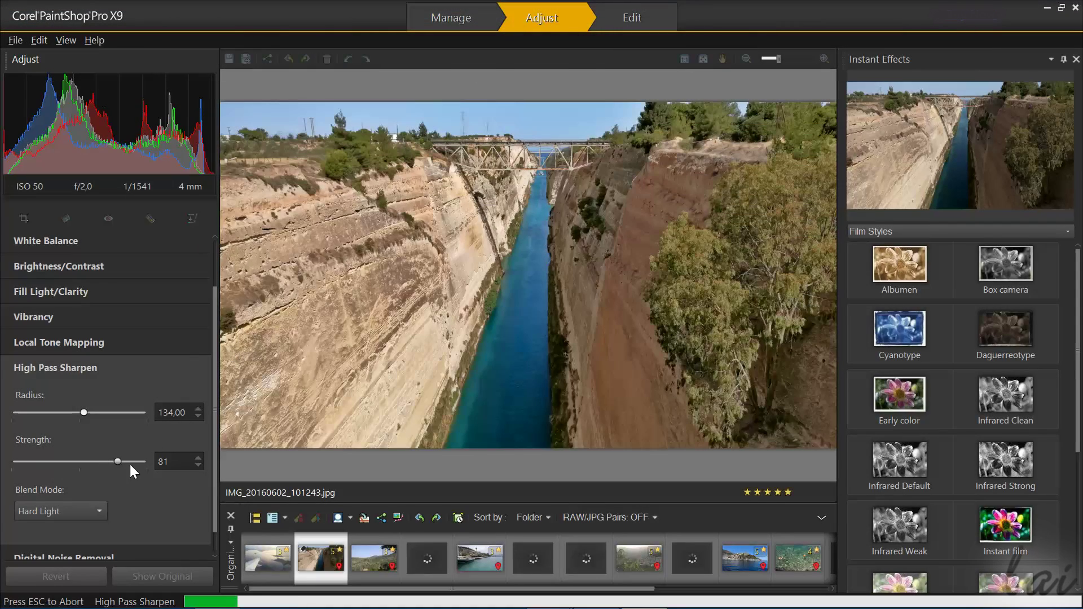
Step: Set the canal photo's High Pass Sharpen strength to 60, check Show Original, then go to Manage
drag(122, 465, 93, 460)
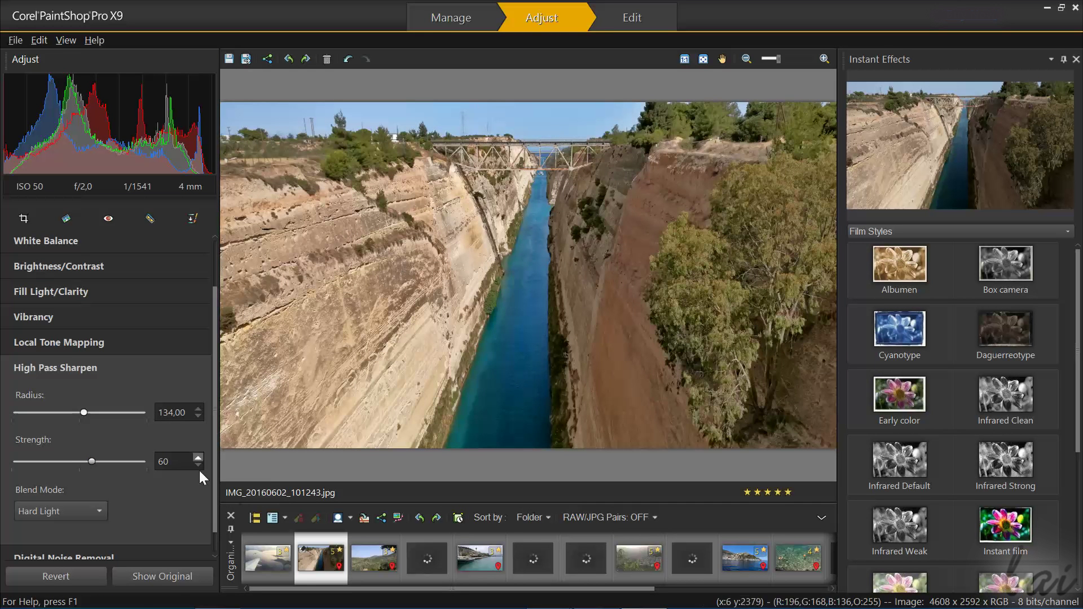
click(174, 574)
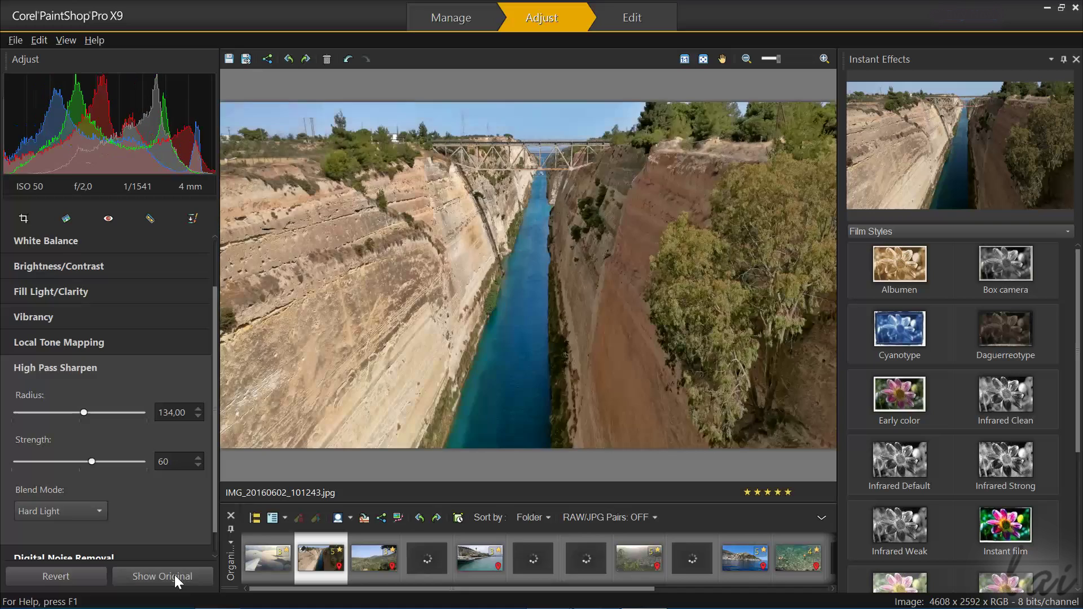
click(174, 574)
click(175, 575)
click(451, 17)
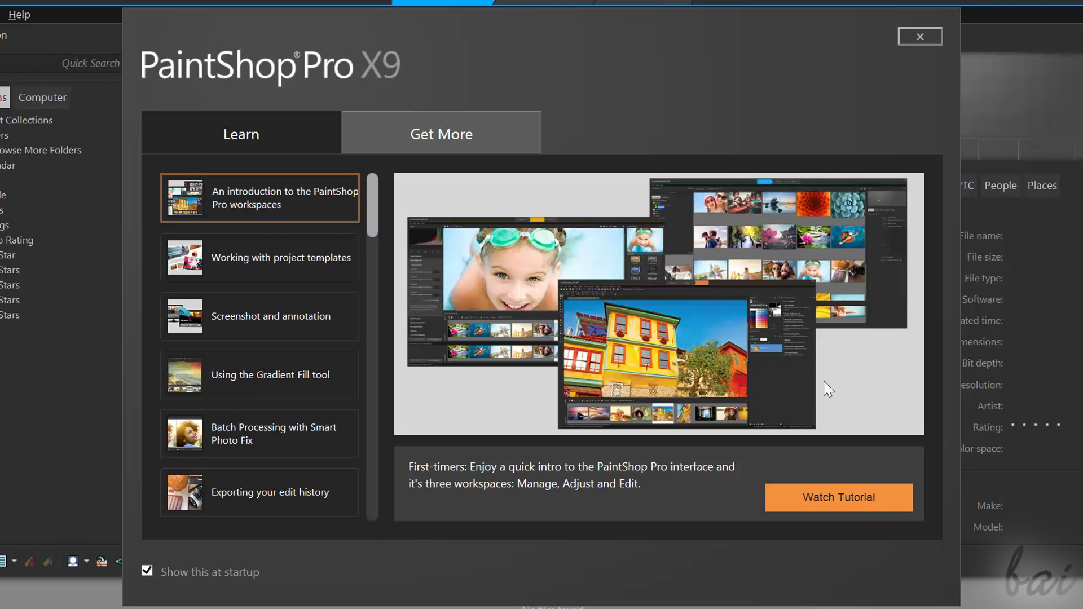
click(263, 242)
click(271, 321)
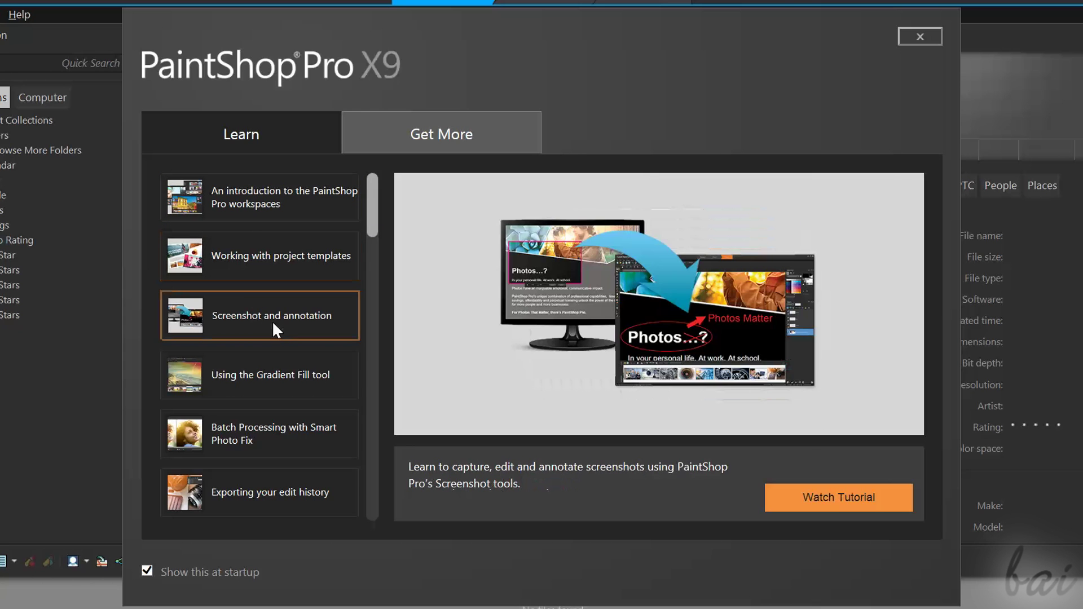
click(276, 378)
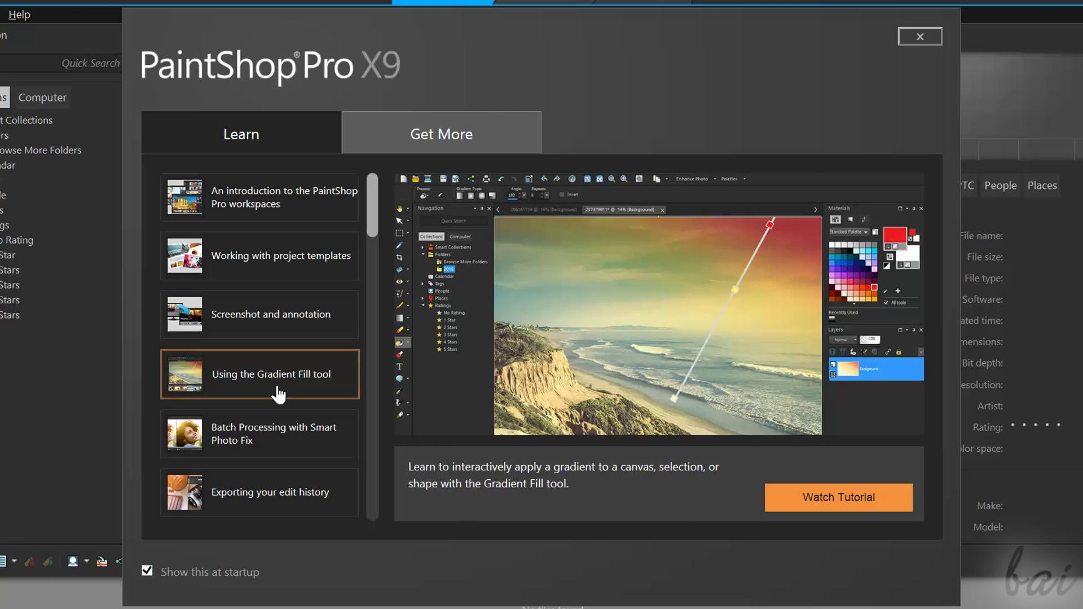
click(287, 435)
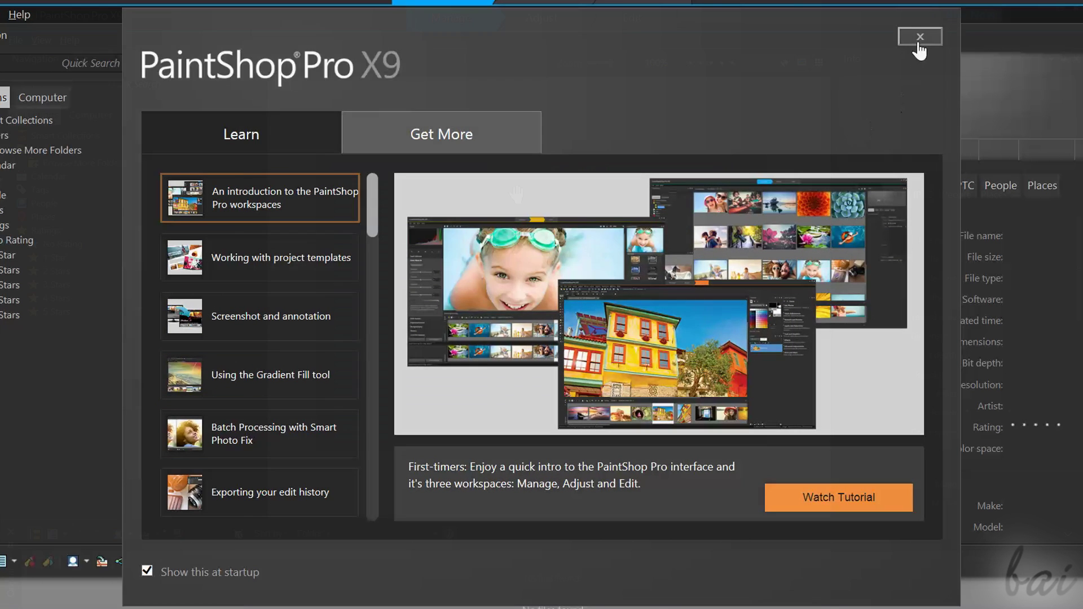
click(920, 37)
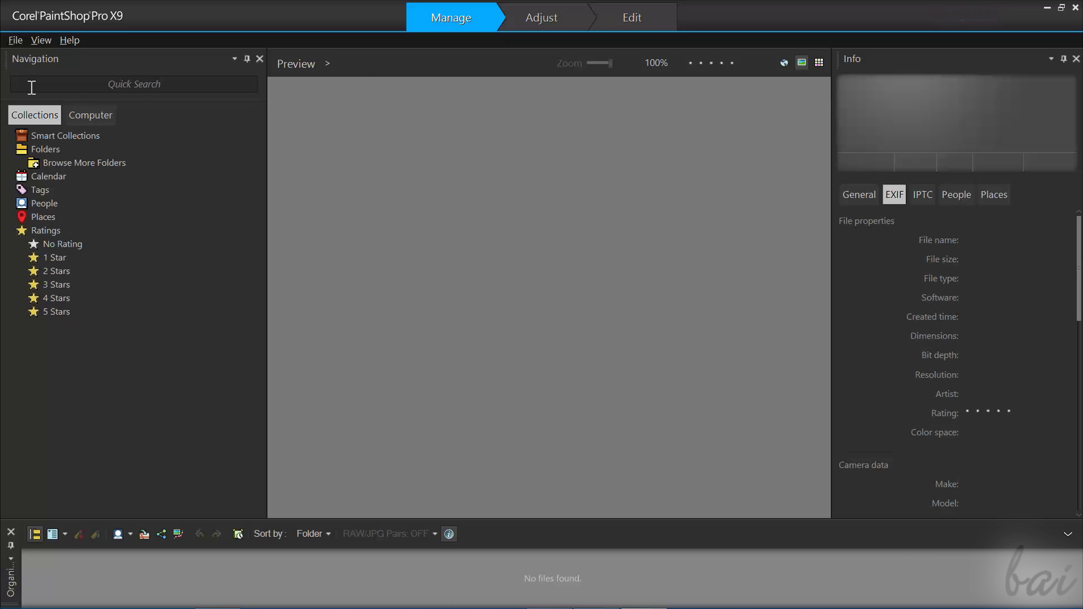
Step: Select the canal photo in Actual samples and toggle between Thumbnails and Preview views
click(79, 117)
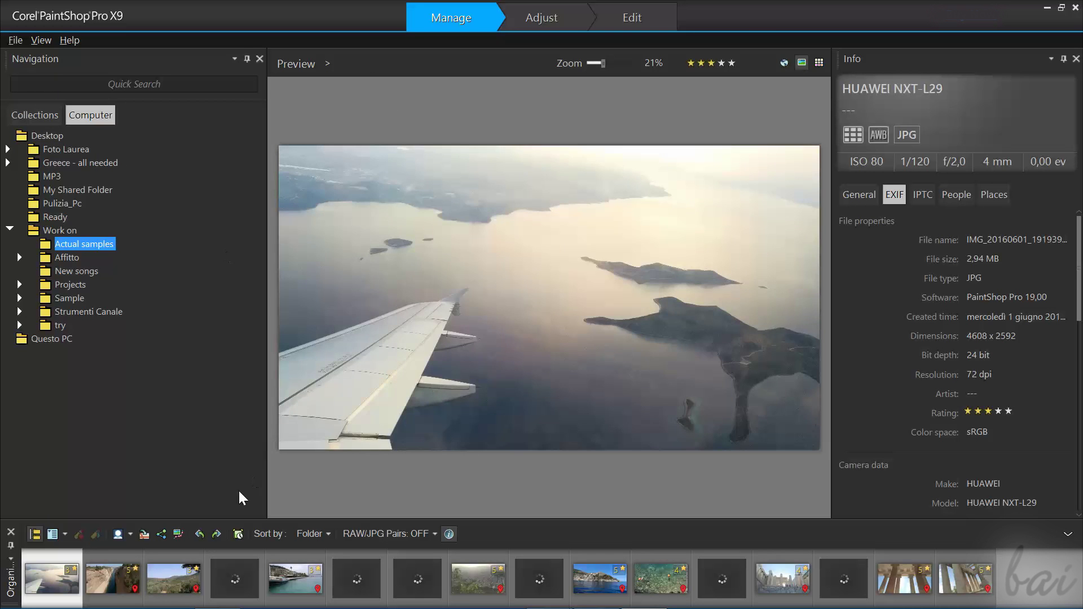
click(136, 577)
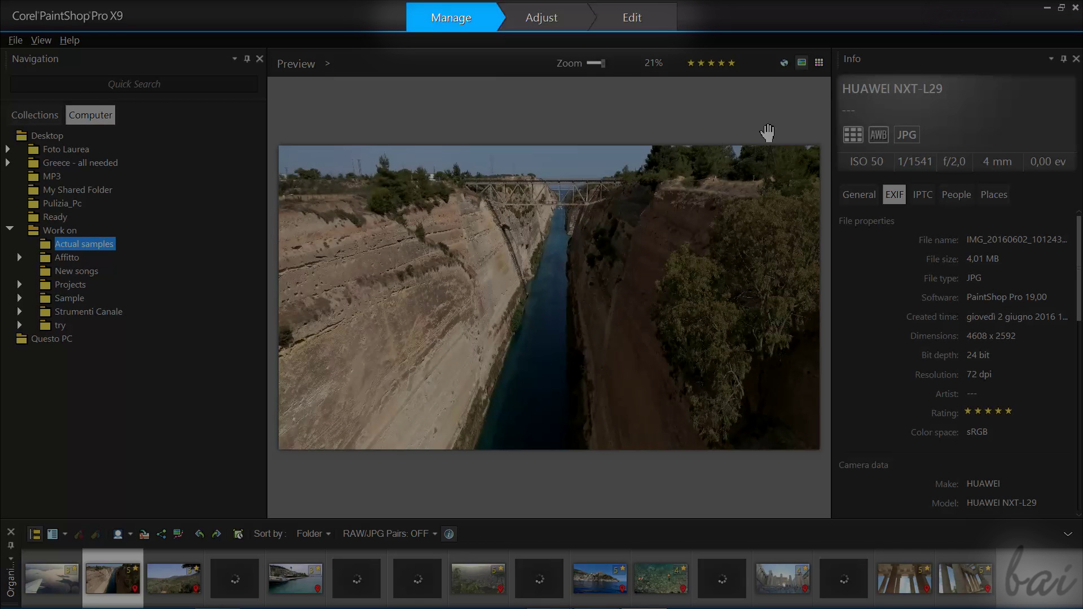
click(818, 63)
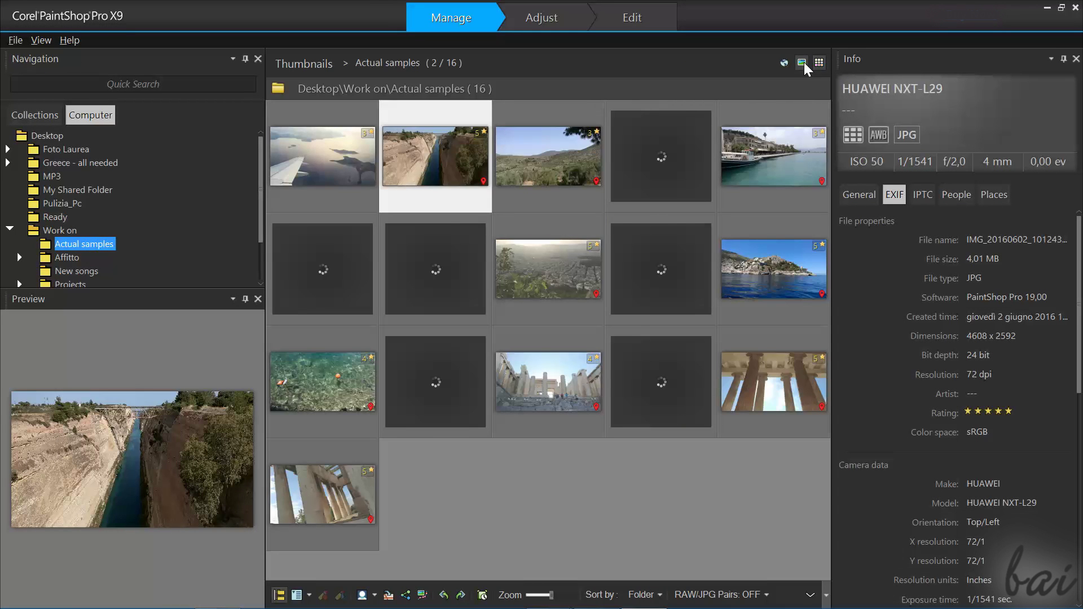
click(802, 63)
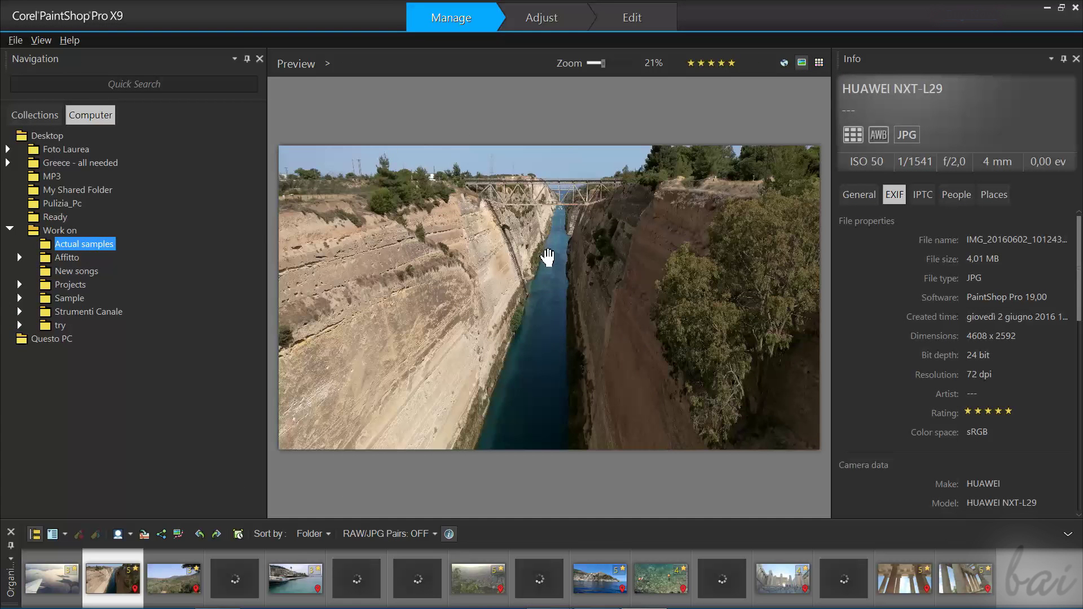
Step: In Adjust, raise the canal photo's Smart Photo Fix shadows and expand Vibrancy and High Pass Sharpen
click(560, 16)
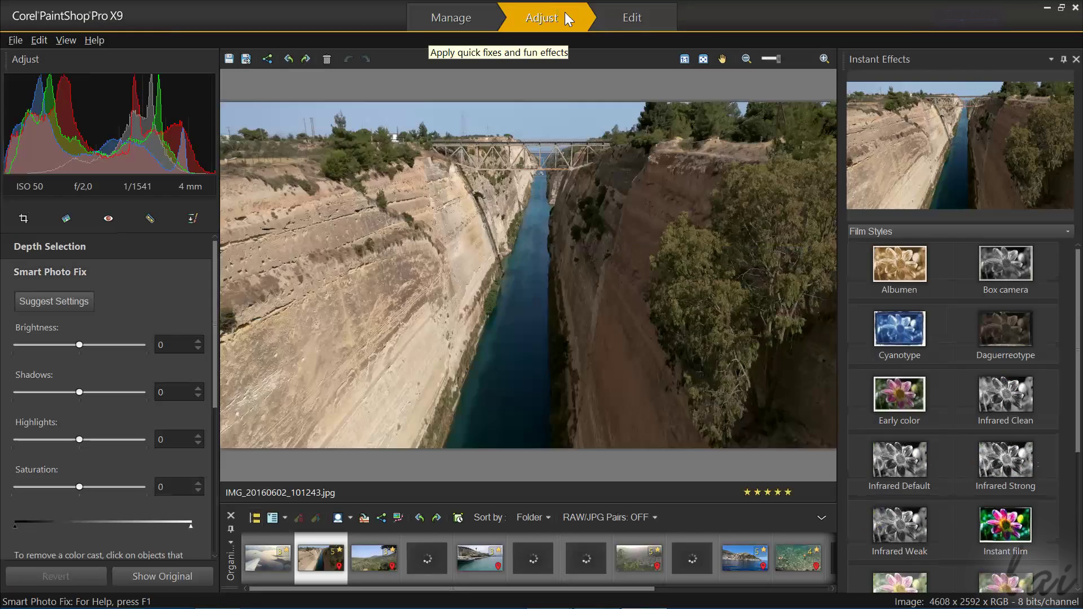
double_click(90, 345)
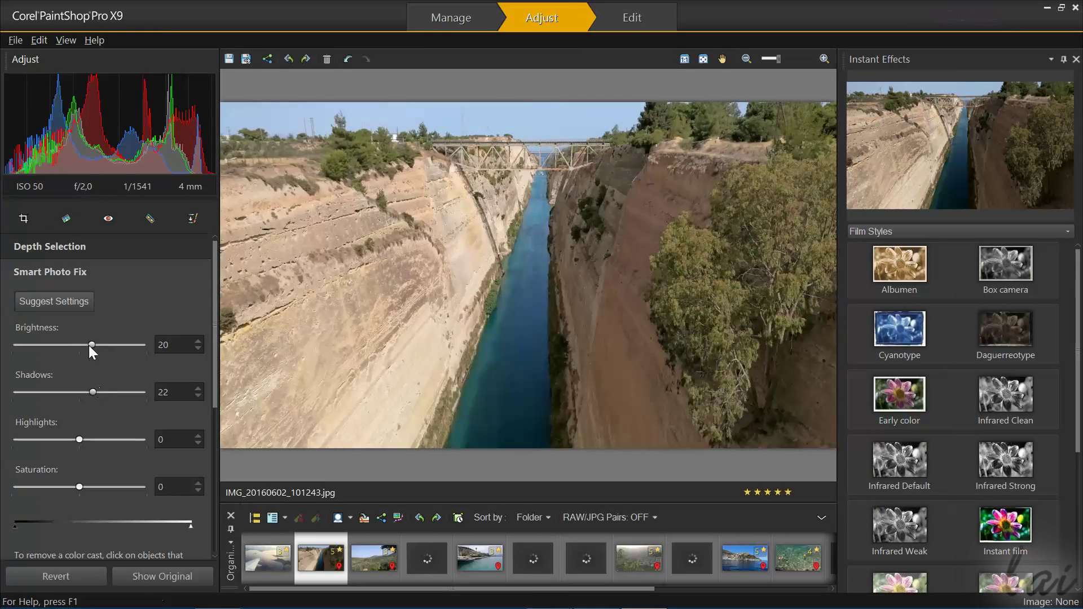
drag(79, 391, 109, 392)
click(87, 453)
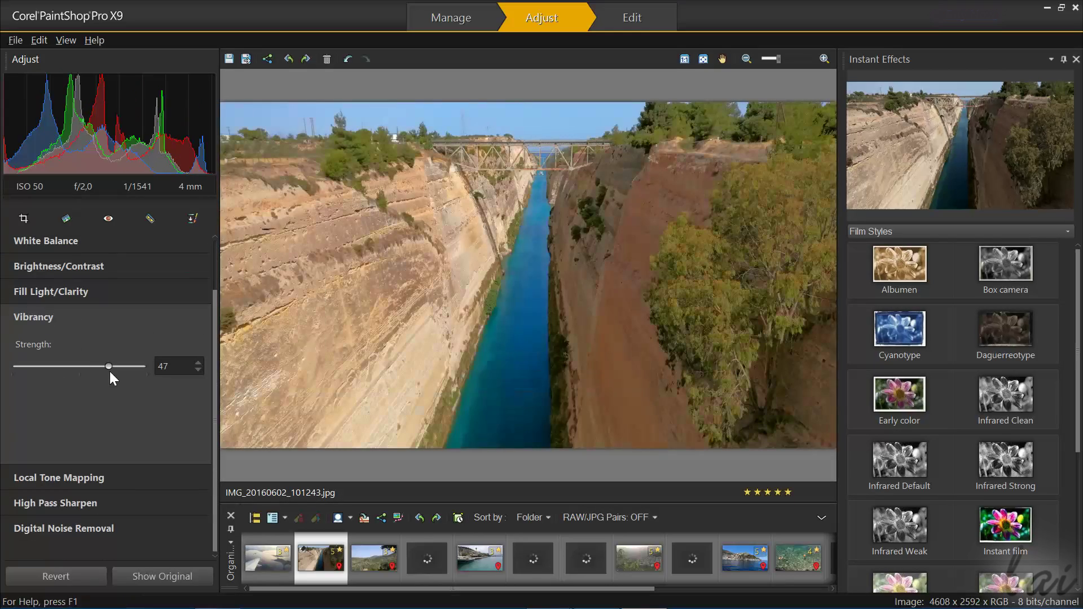
click(80, 505)
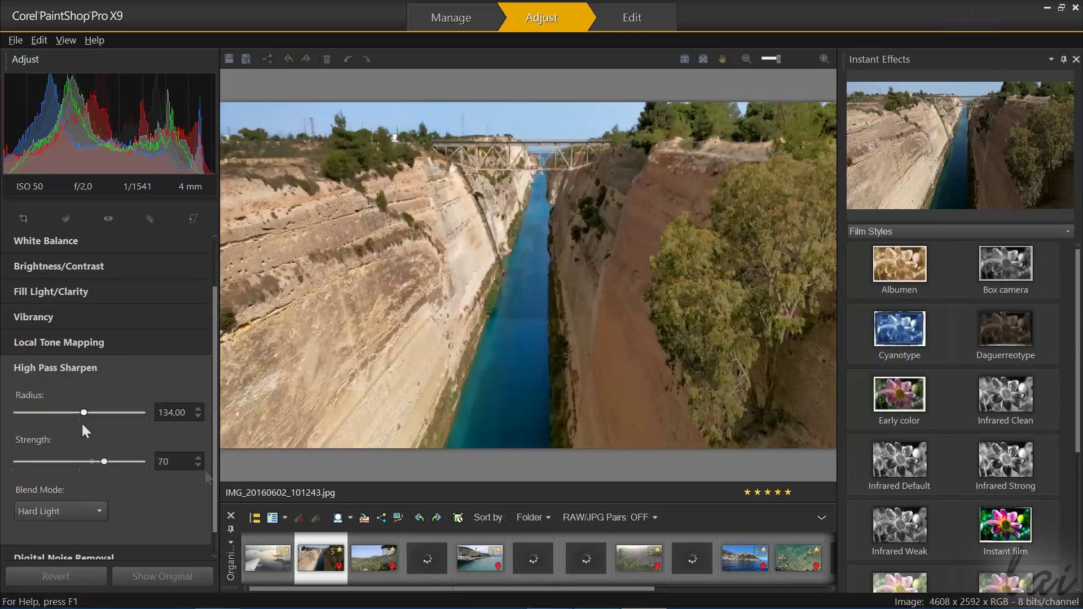
Step: In Edit, lighten a strip of the right-hand cliff with the Lighten/Darken Brush
click(622, 20)
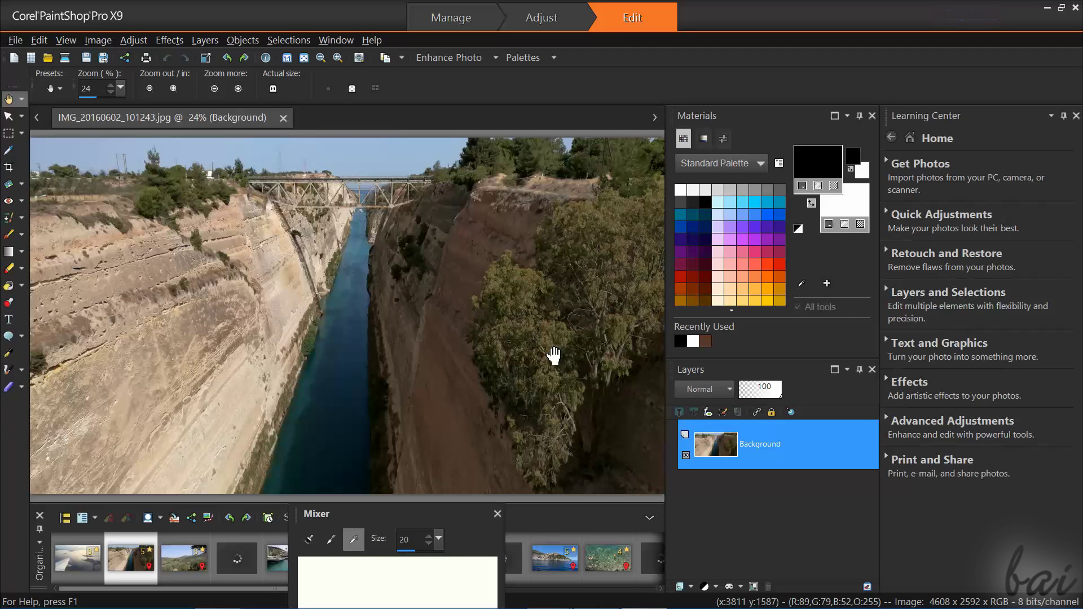
key(l)
drag(554, 356, 402, 242)
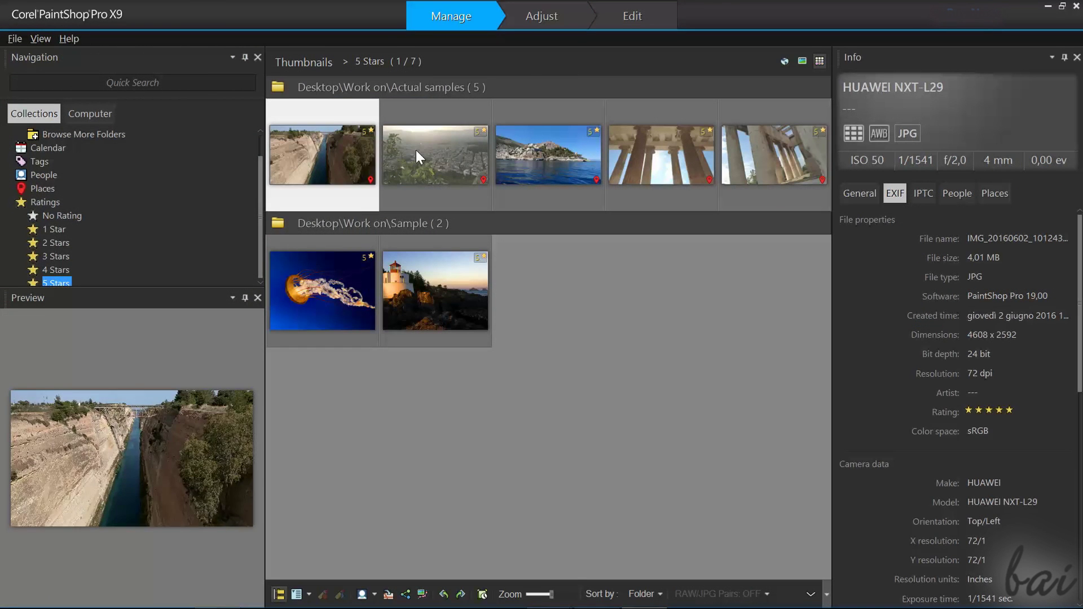
Step: Select the hillside, seaside town and columns photos, then briefly try the Calendar search
click(449, 148)
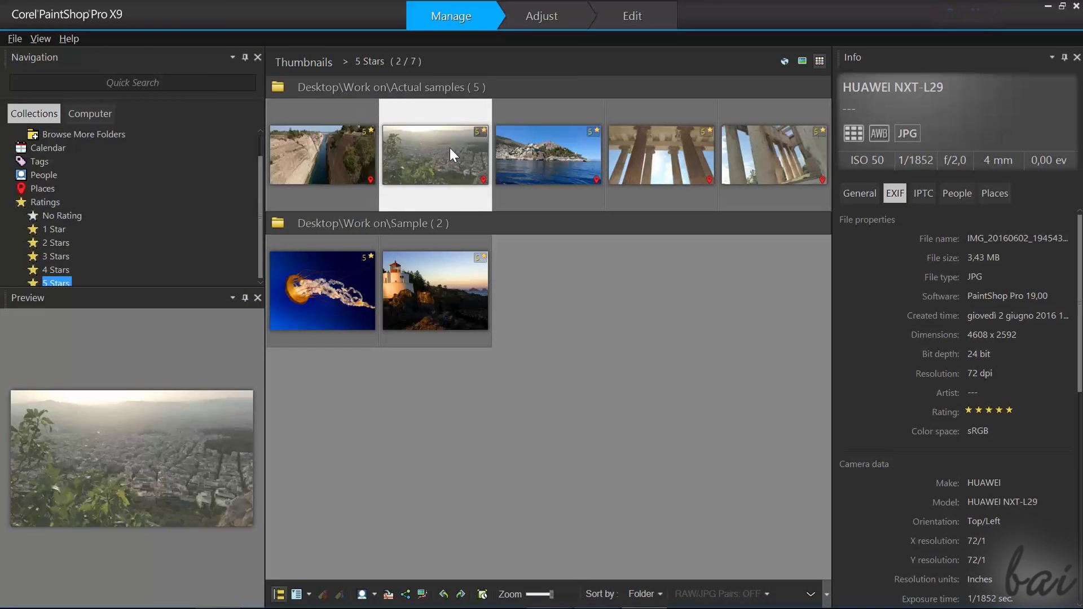
click(574, 161)
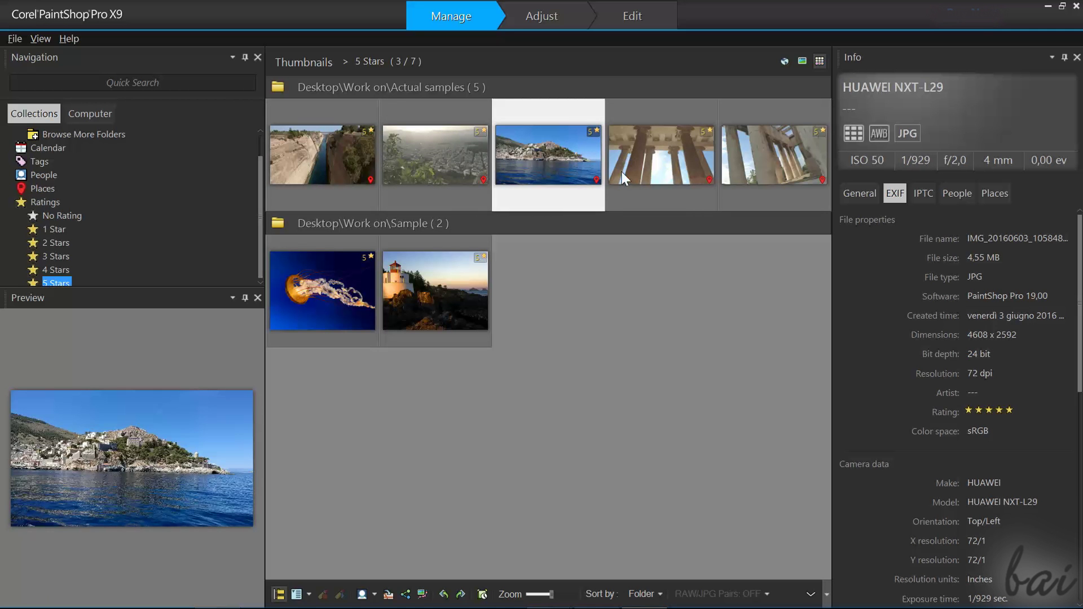
click(685, 156)
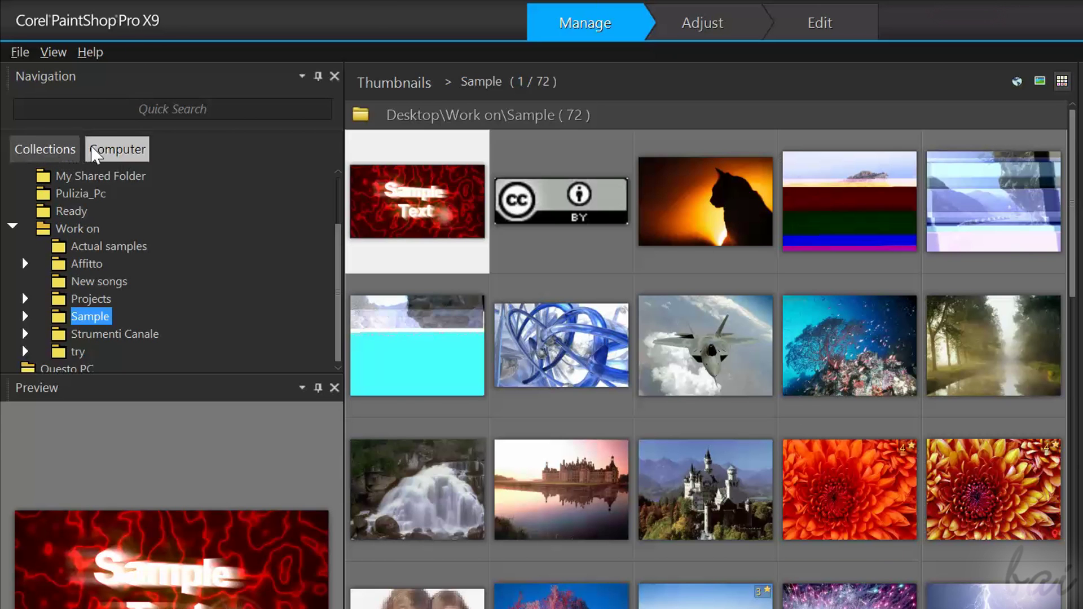
click(56, 148)
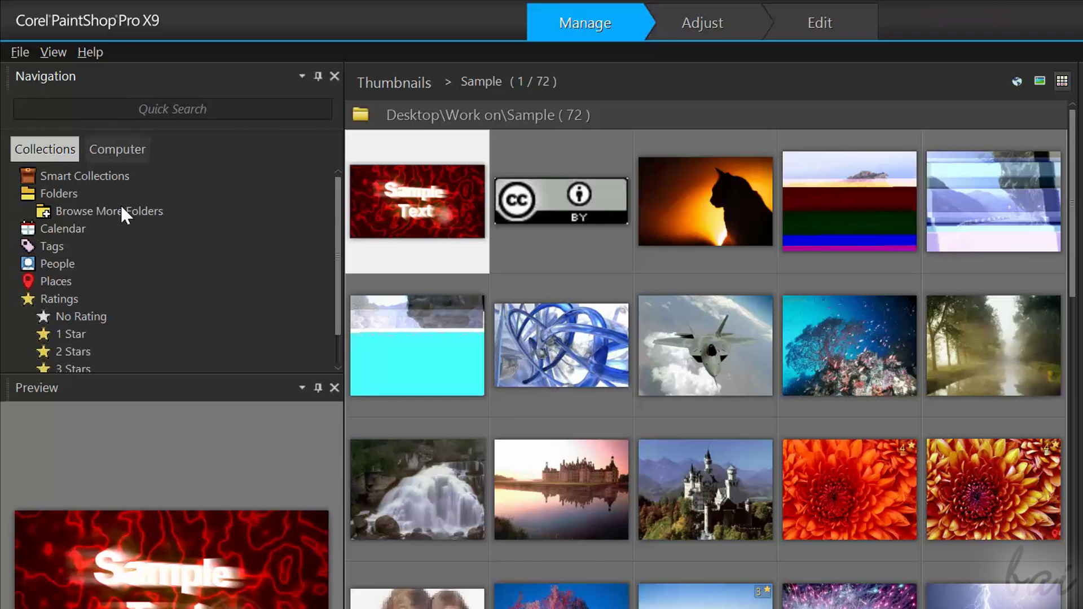
click(74, 235)
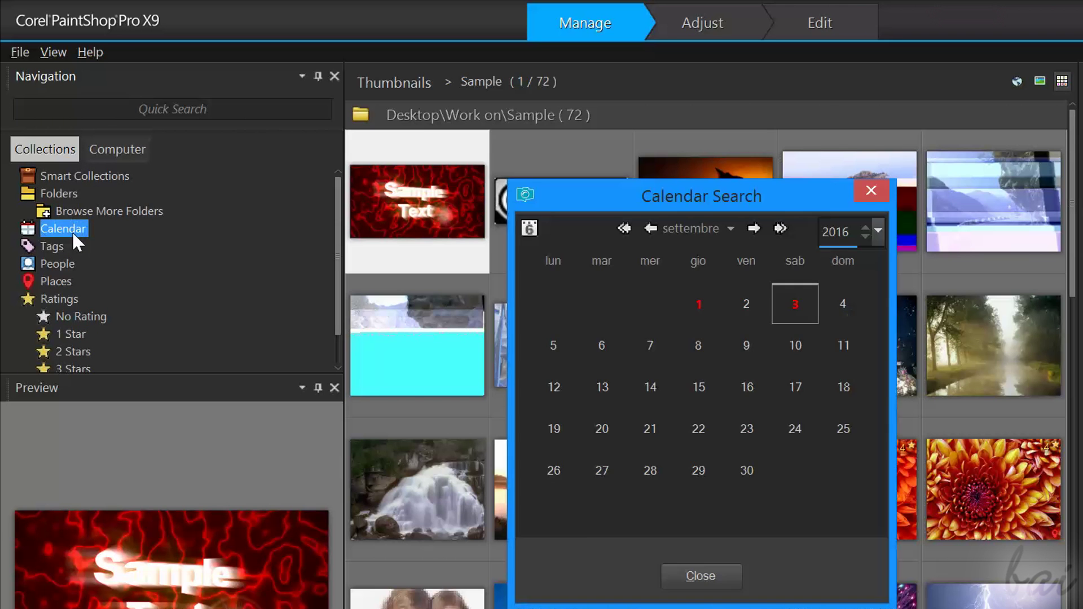
scroll(102, 279, down, 1)
click(76, 301)
Step: List photos rated 2 to 5 stars, then browse the Sample and Actual samples folders
click(84, 319)
click(83, 339)
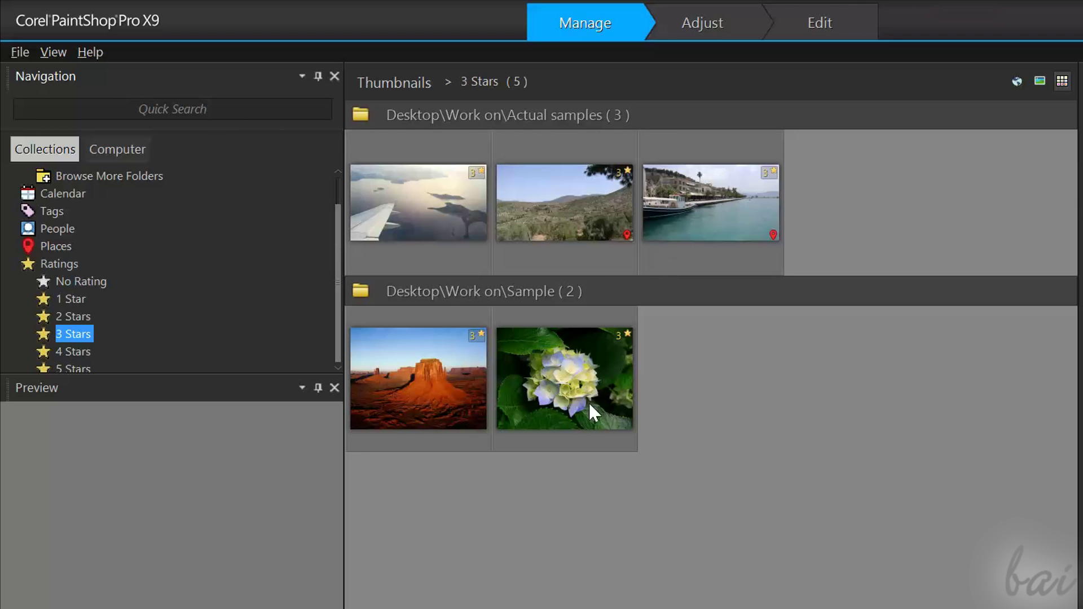
click(80, 354)
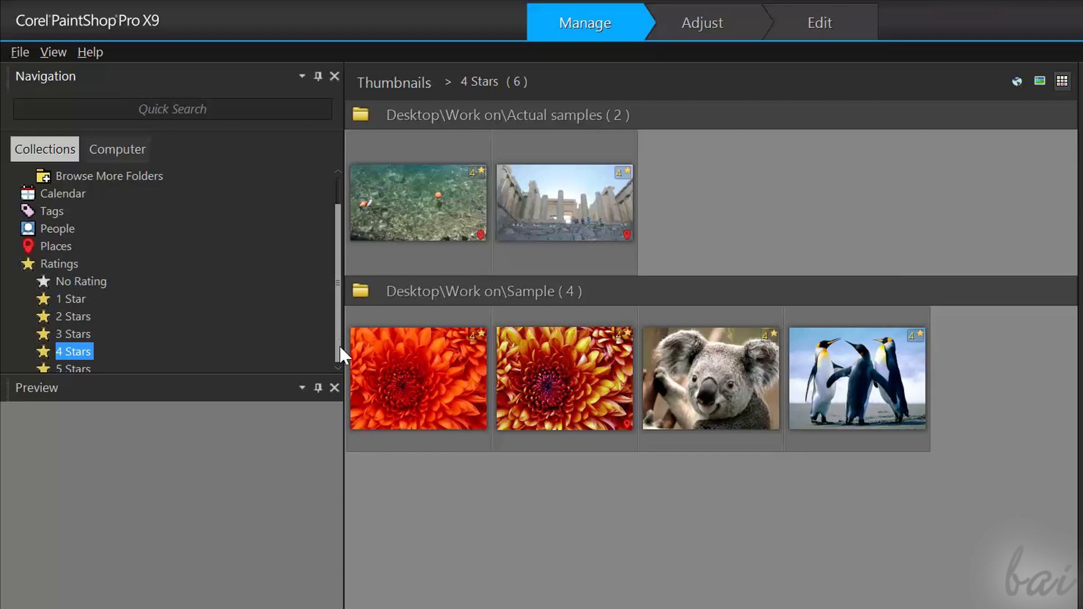
click(79, 371)
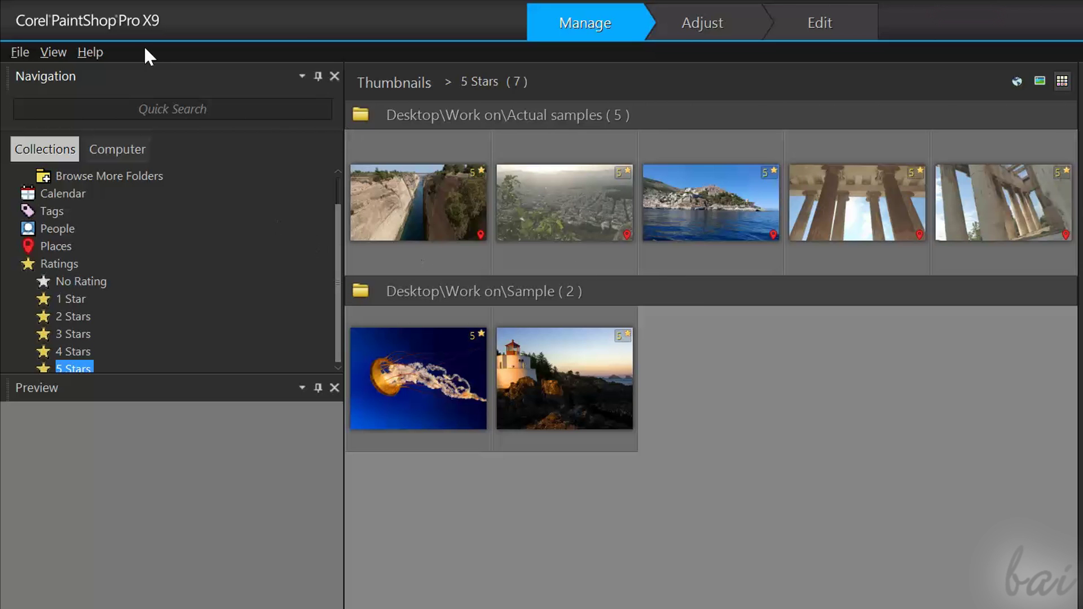
click(126, 141)
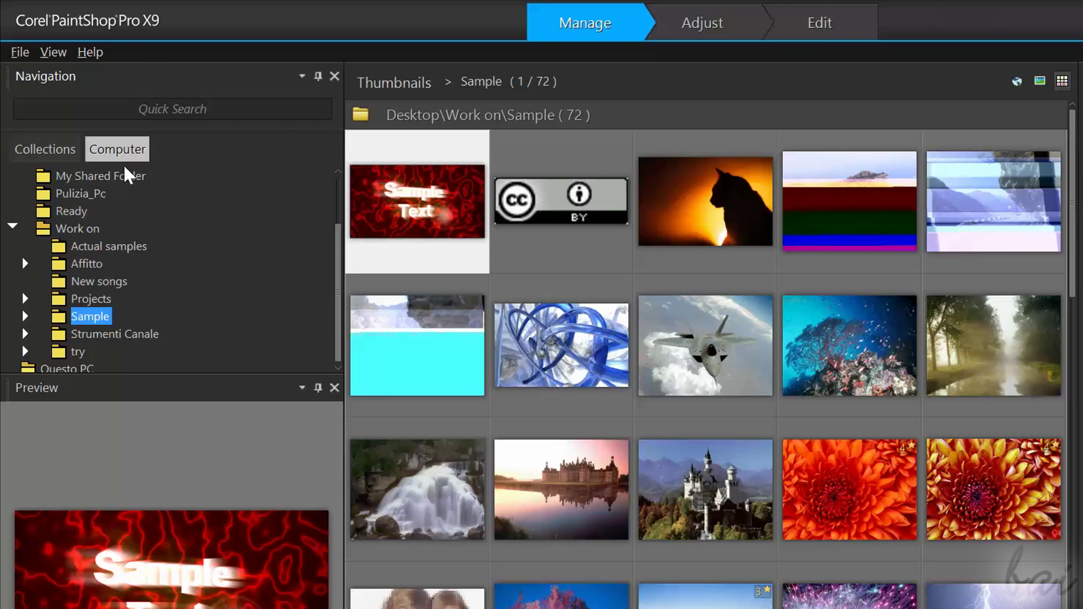
click(111, 246)
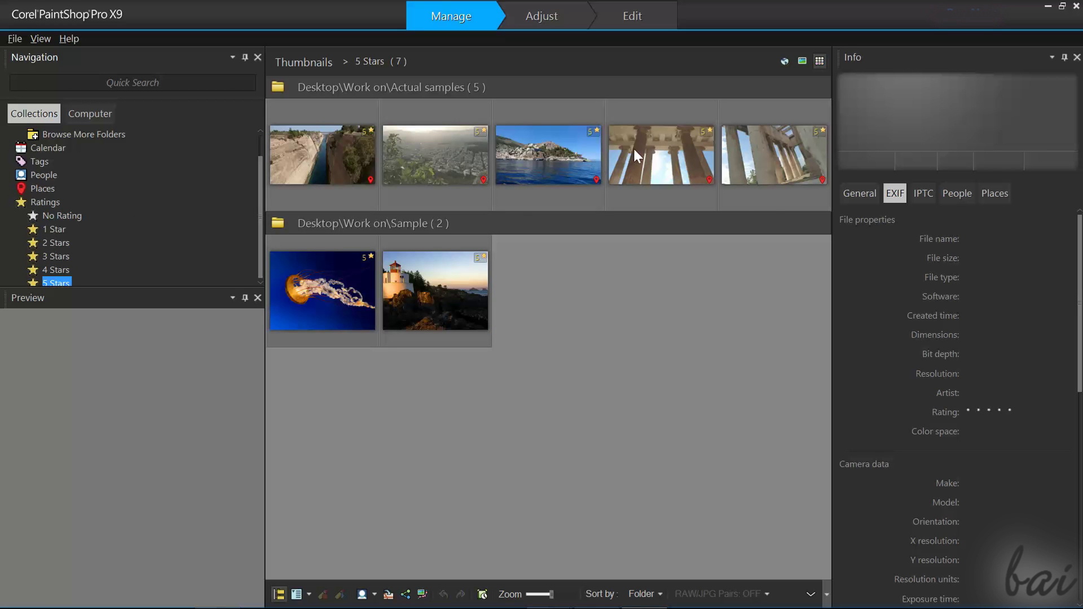
Step: Browse the 5-star photos, view their IPTC and General info, then close the Info panel
click(426, 145)
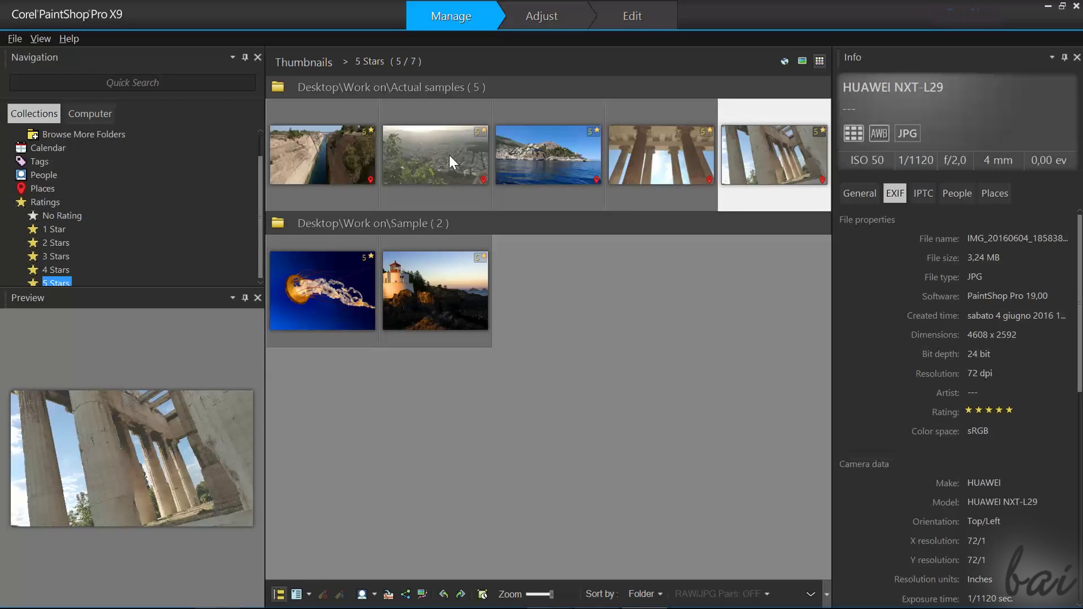
click(445, 154)
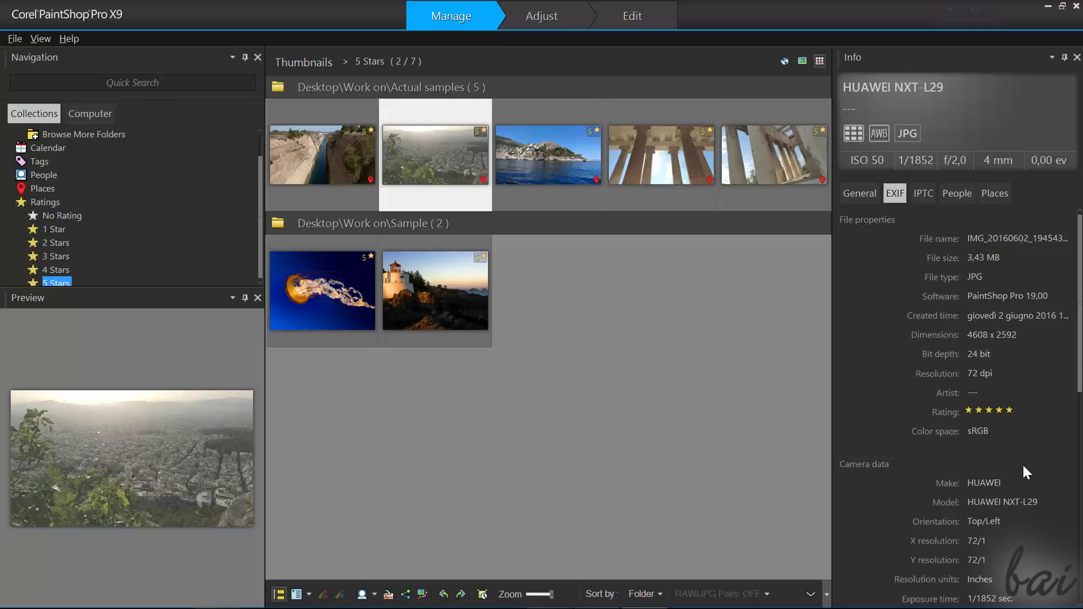
mouse_move(1079, 365)
mouse_down()
mouse_move(1077, 578)
mouse_move(1077, 254)
mouse_up()
click(931, 193)
click(956, 193)
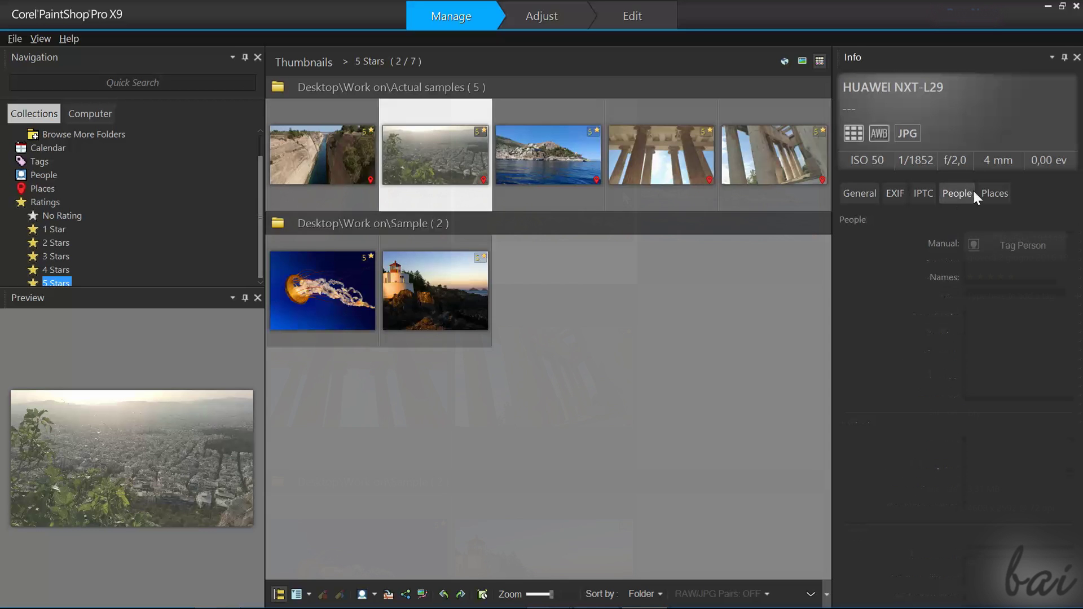
click(1077, 58)
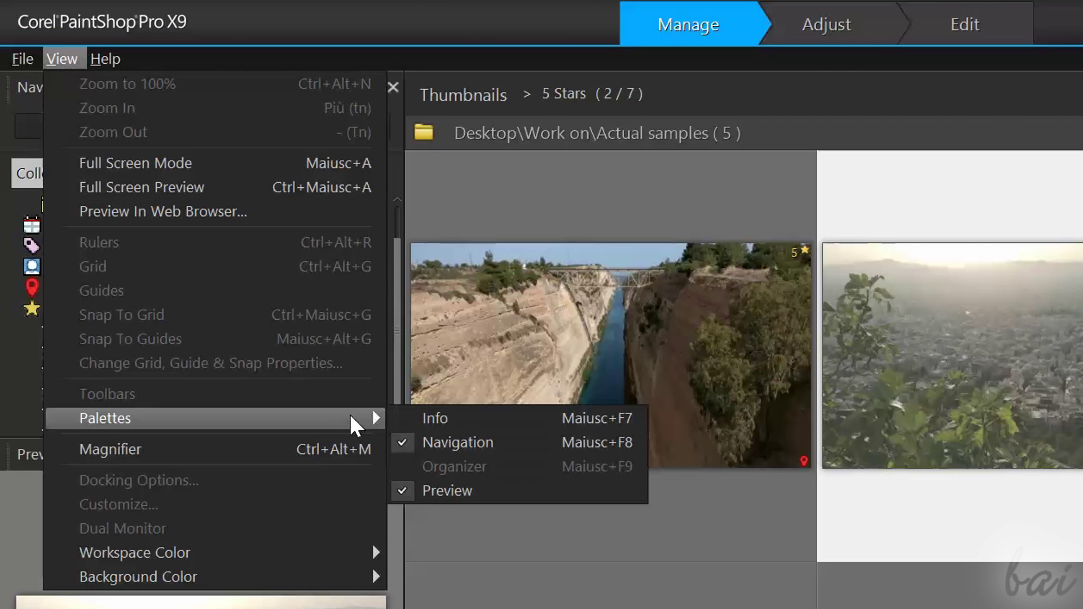
mouse_move(119, 274)
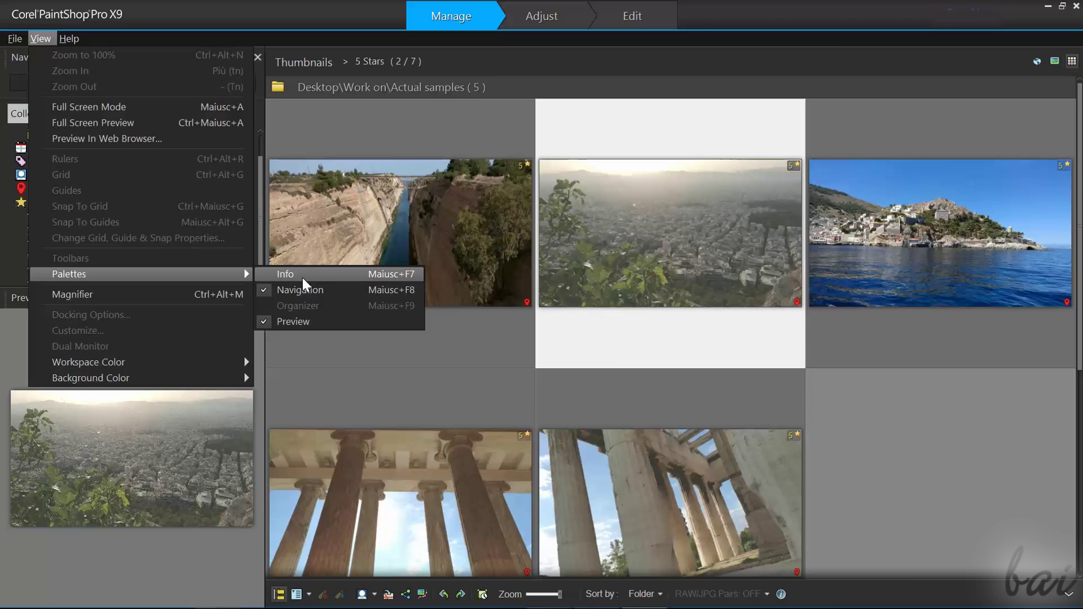
Step: Reopen Info, rotate the Athens photo left and back, shrink thumbnails, and right-click a photo
click(303, 279)
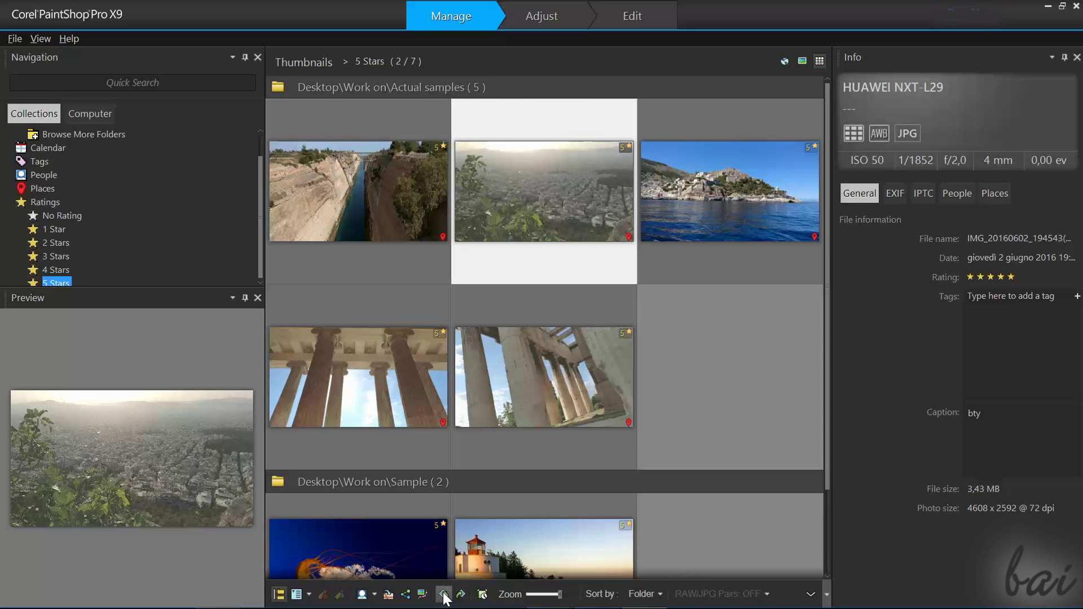
click(445, 595)
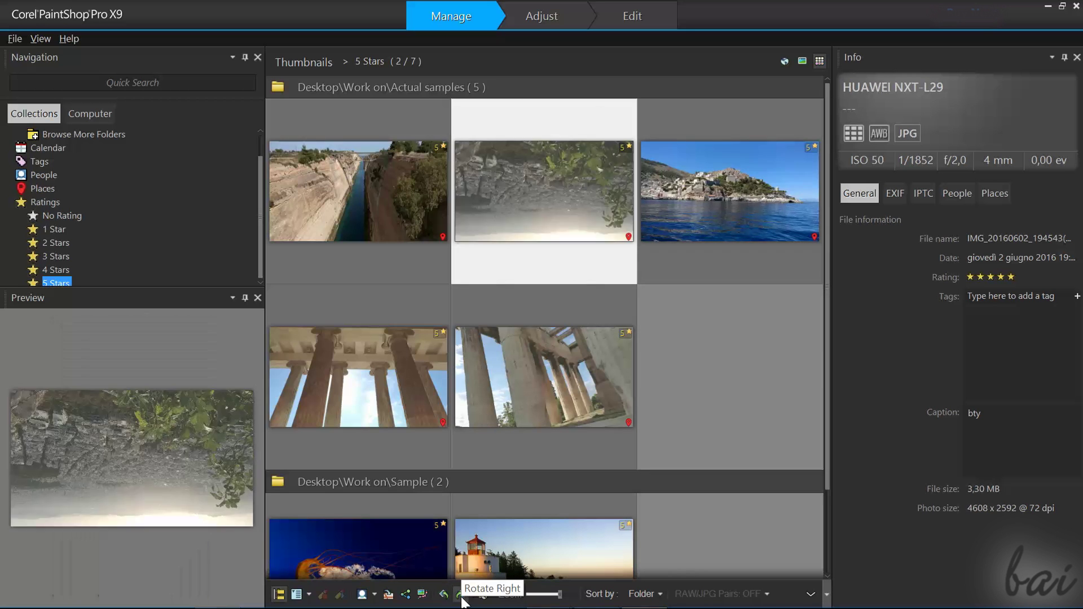
click(460, 594)
mouse_move(559, 594)
mouse_down()
mouse_move(538, 595)
mouse_move(562, 602)
mouse_up()
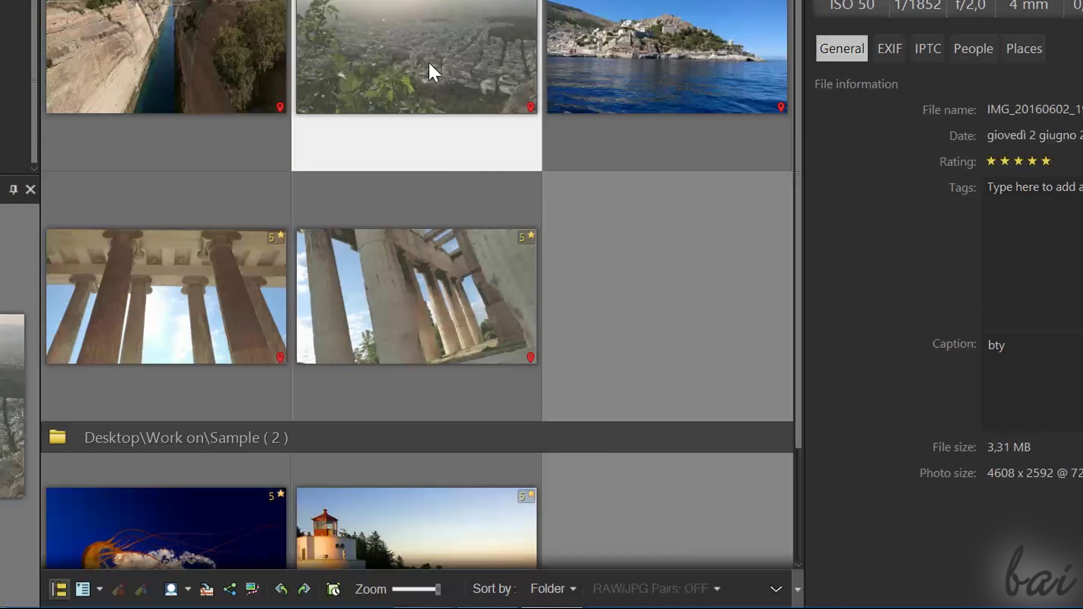
right_click(554, 207)
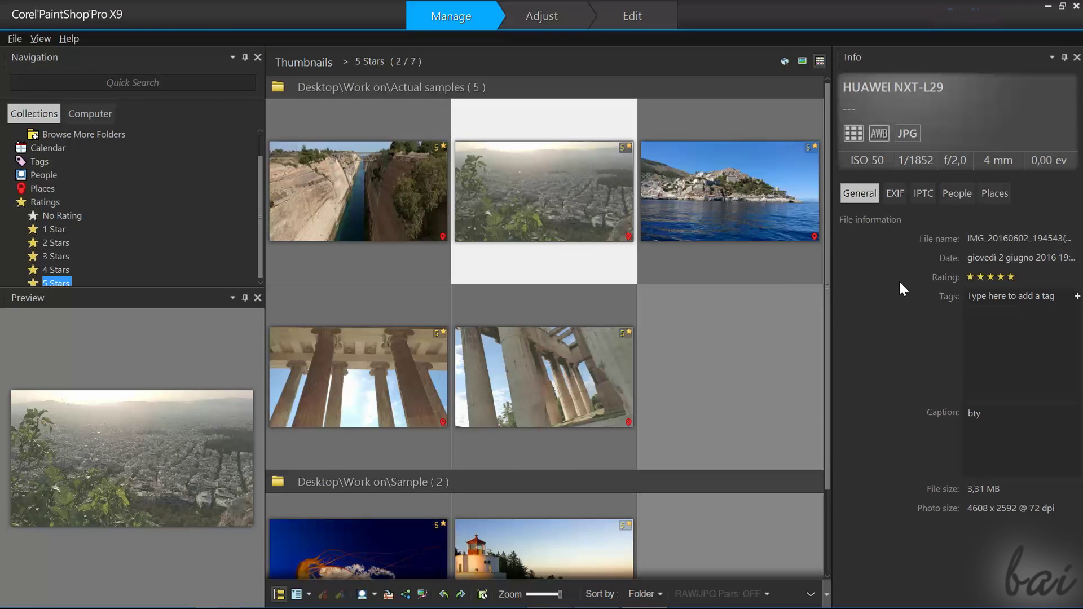
Step: Open the canal photo in Quick Review and rotate it left and back to landscape
click(353, 195)
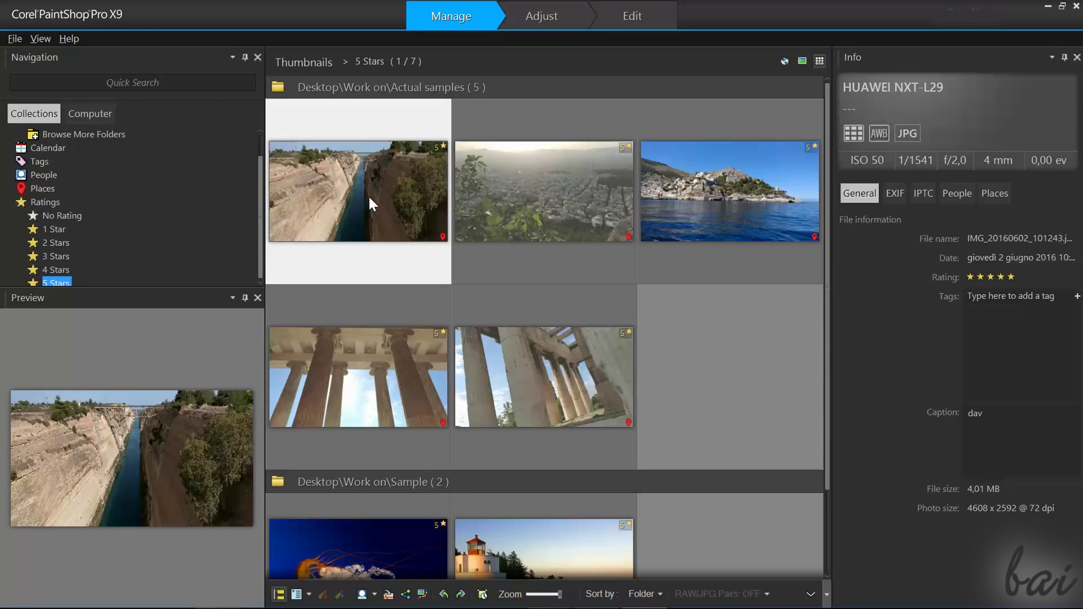
double_click(367, 196)
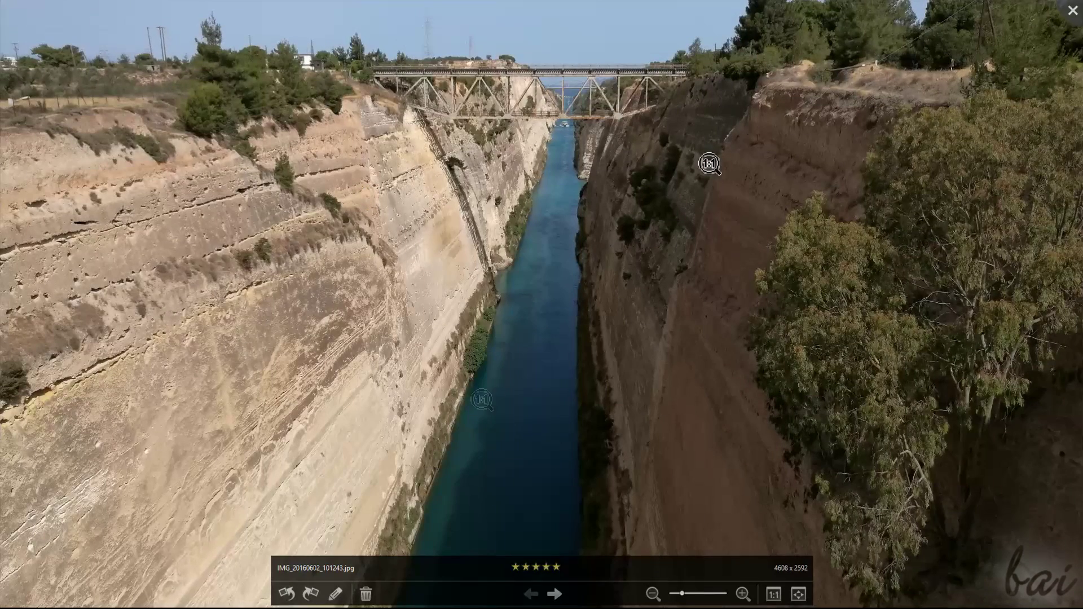
click(287, 596)
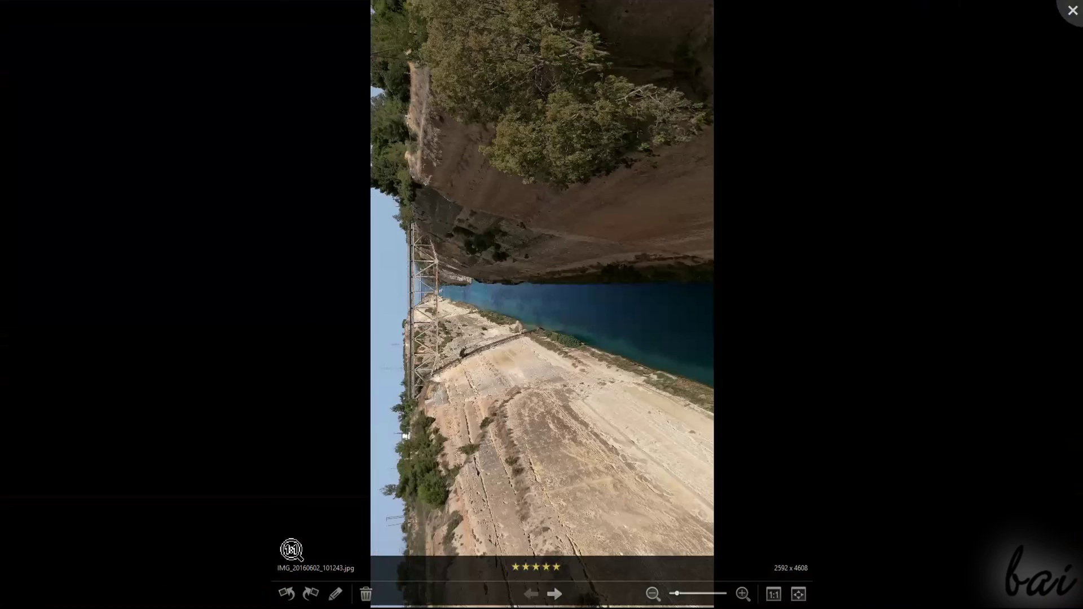
click(310, 595)
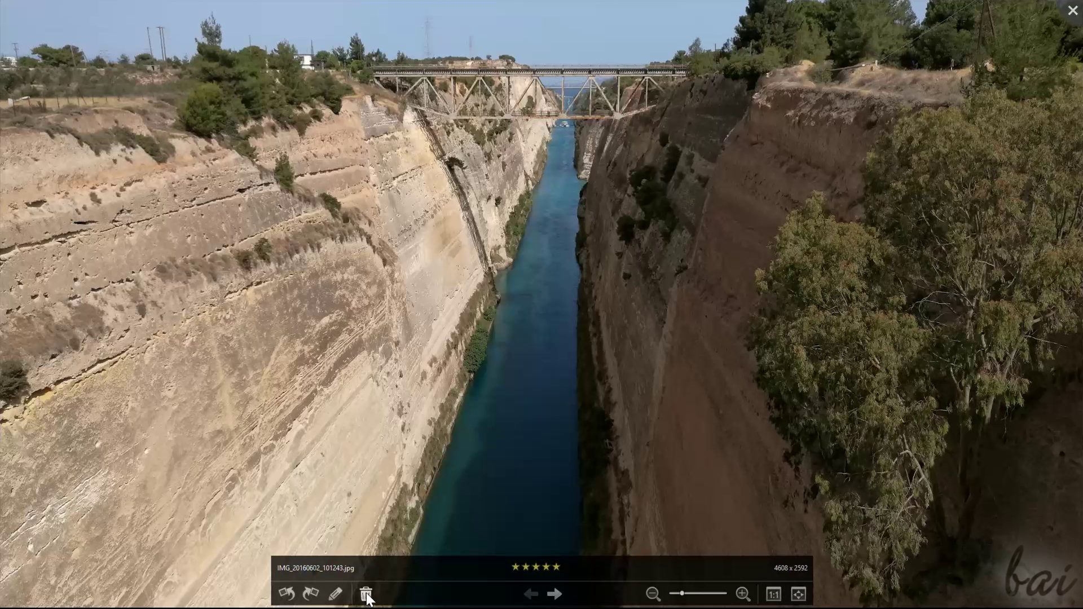
Step: Return to the Athens city photo, then zoom in and pan across it
click(555, 595)
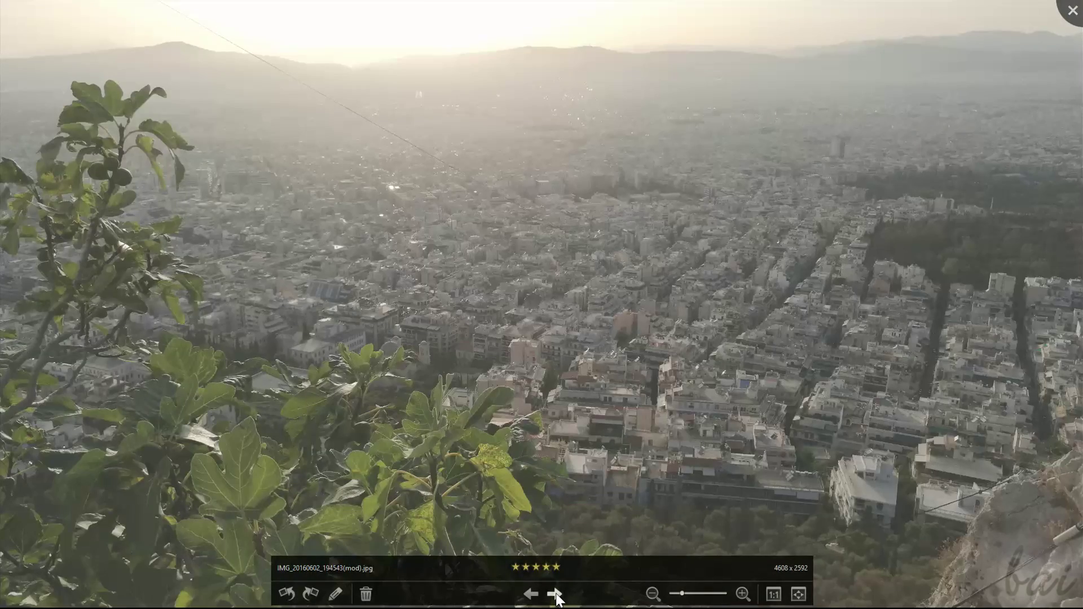
click(554, 594)
key(Left)
click(688, 596)
click(677, 595)
scroll(622, 372, up, 2)
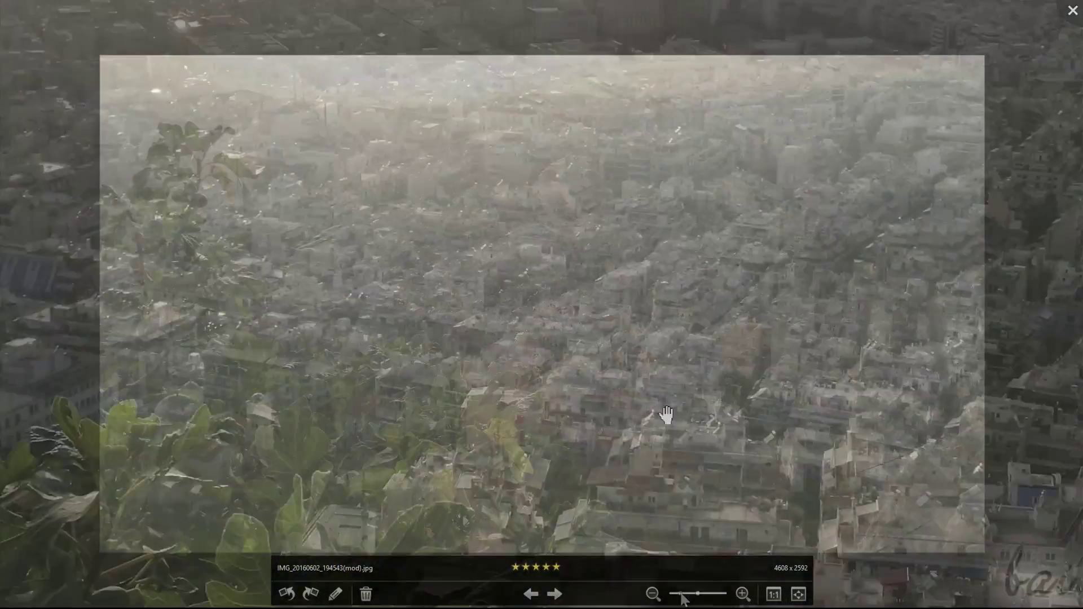
drag(587, 319, 609, 375)
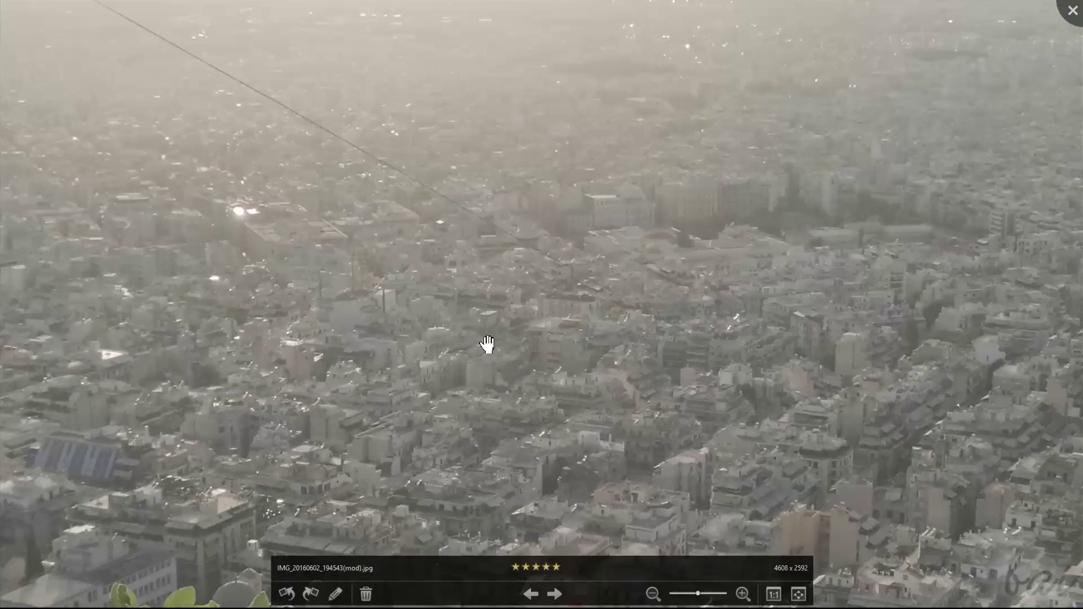
scroll(632, 331, down, 3)
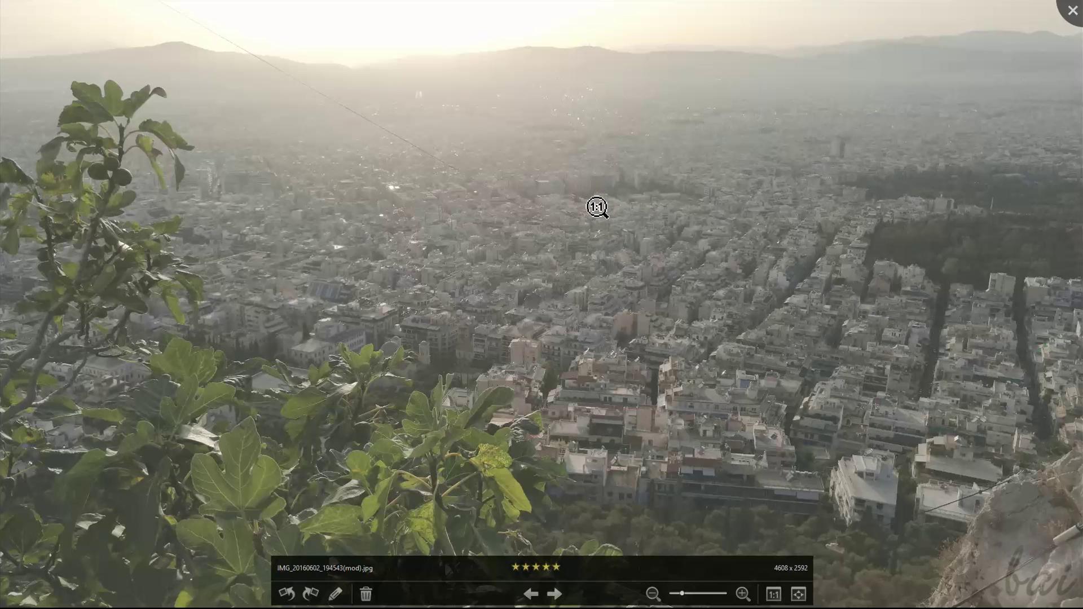
Step: Exit Quick Review with Esc and make the thumbnails slightly smaller
key(Escape)
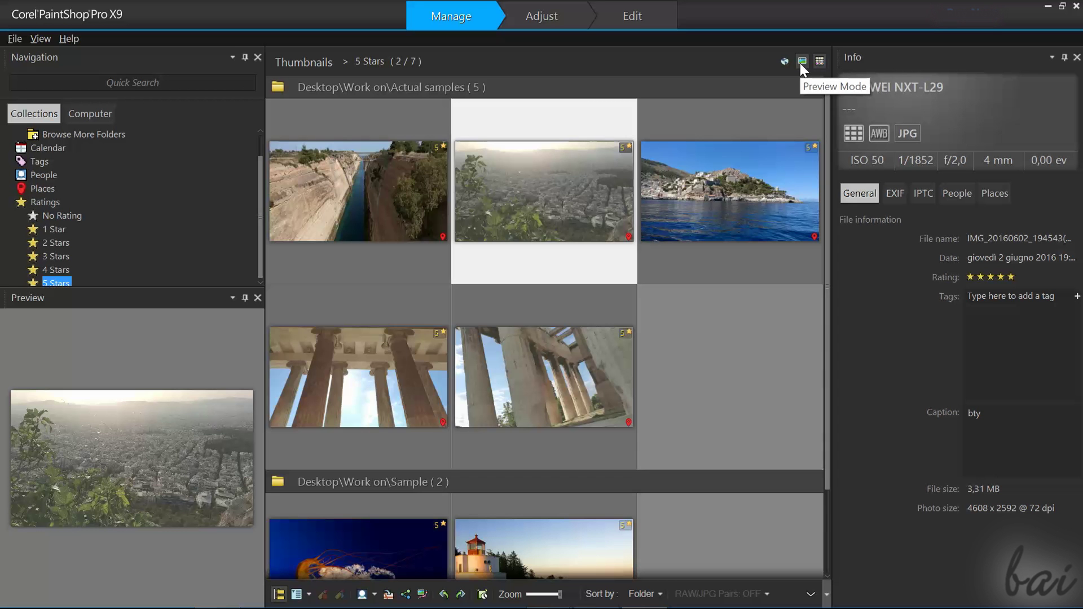
mouse_move(559, 594)
mouse_down()
mouse_move(538, 595)
mouse_move(560, 595)
mouse_up()
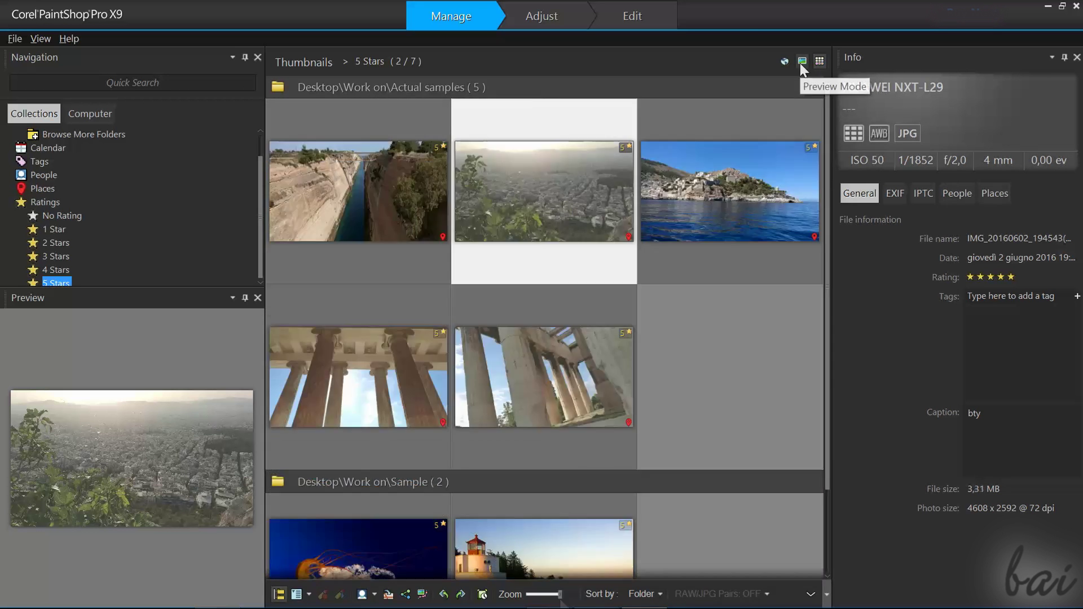
Step: In Preview Mode, click through the filmstrip photos, peek at Map Mode, and return to Preview
click(800, 62)
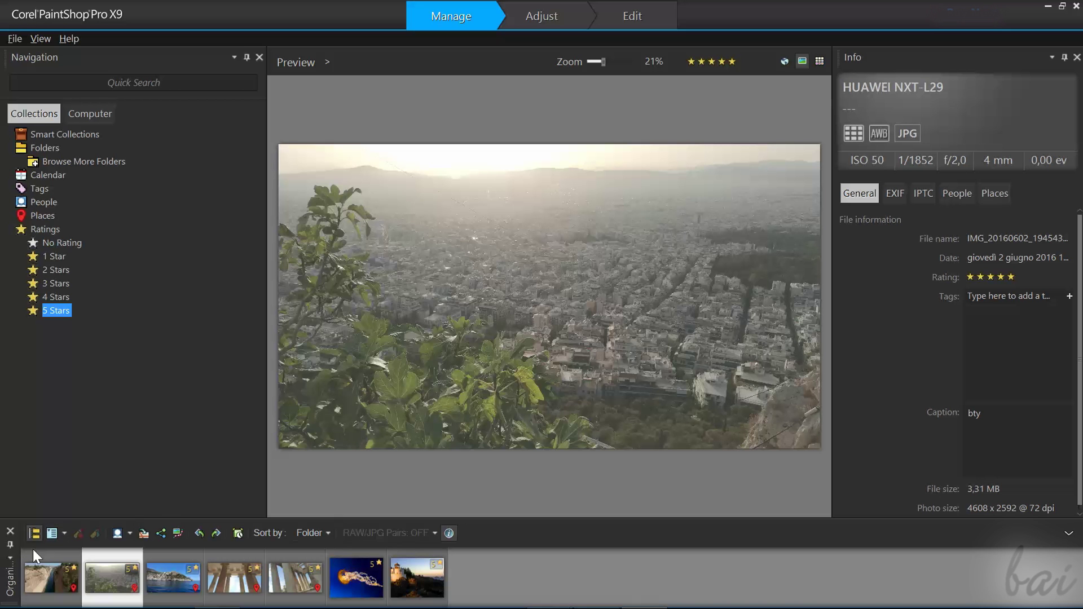
click(58, 579)
click(112, 576)
click(168, 576)
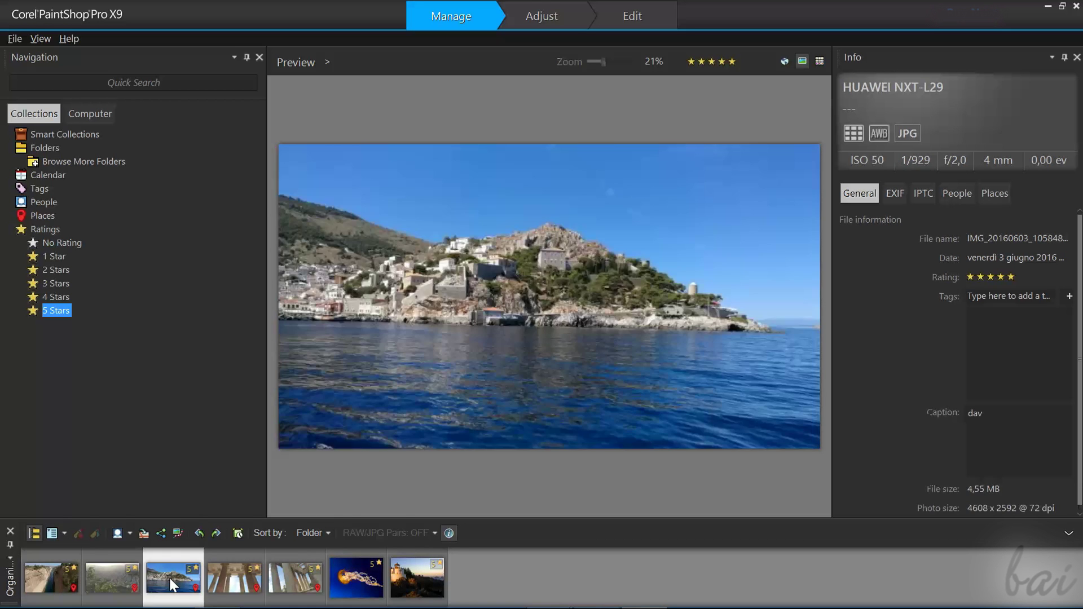
click(233, 570)
click(296, 577)
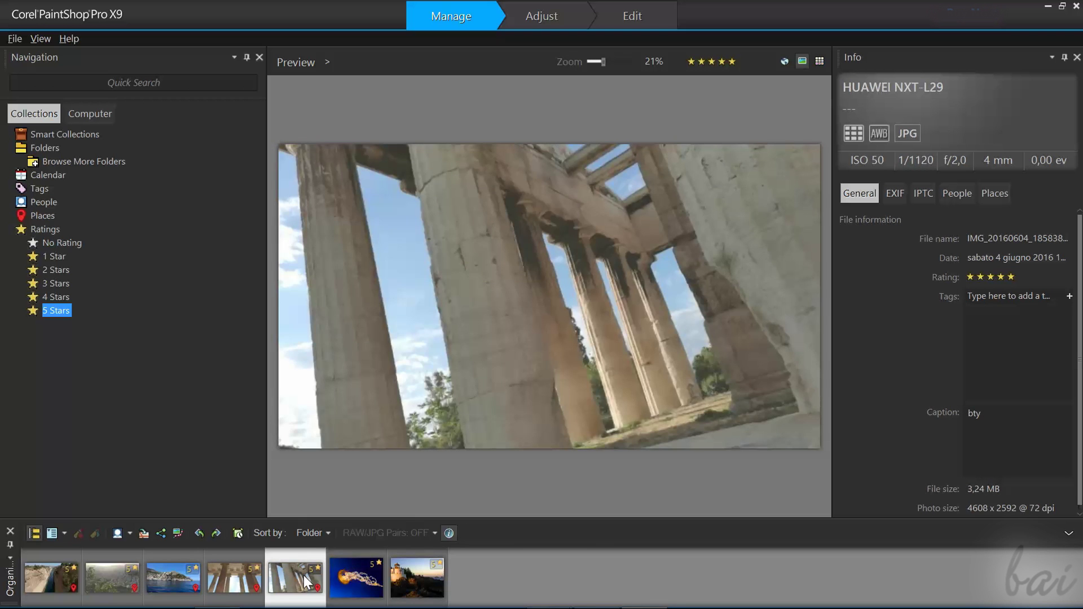
click(359, 580)
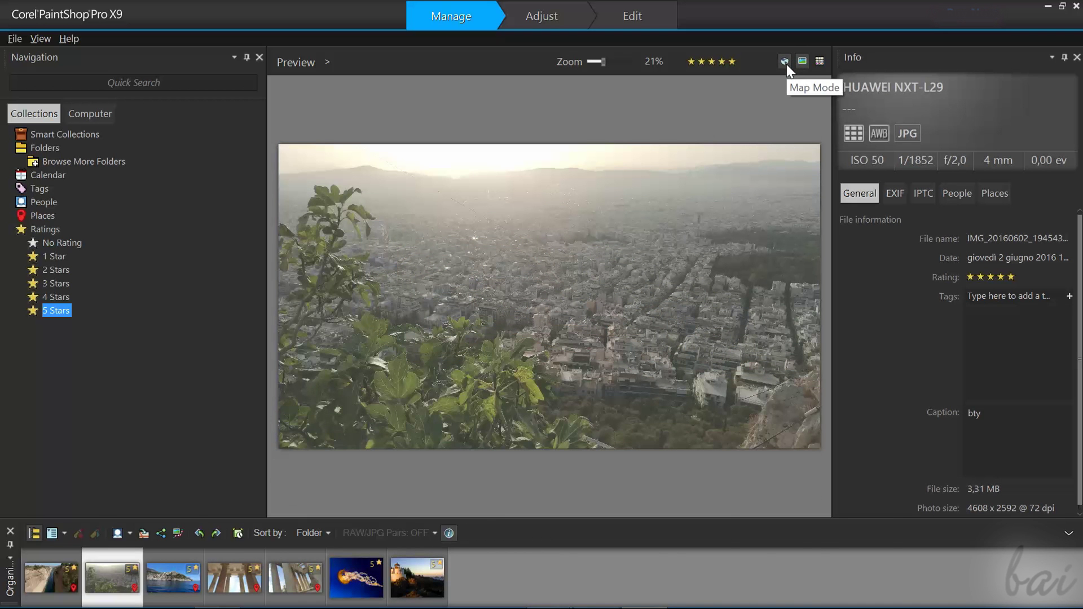
click(785, 63)
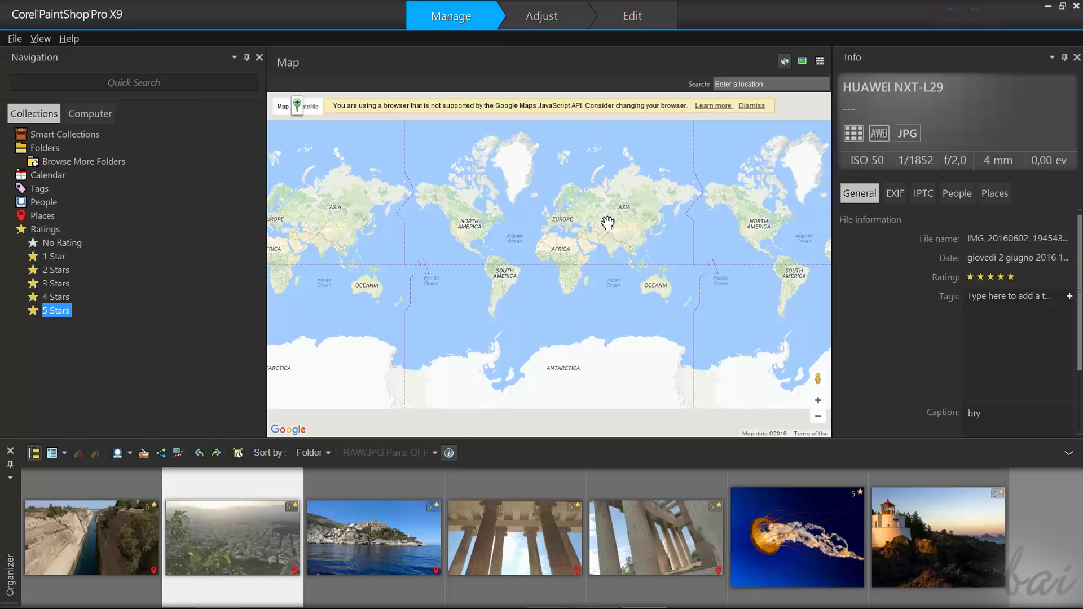
click(803, 61)
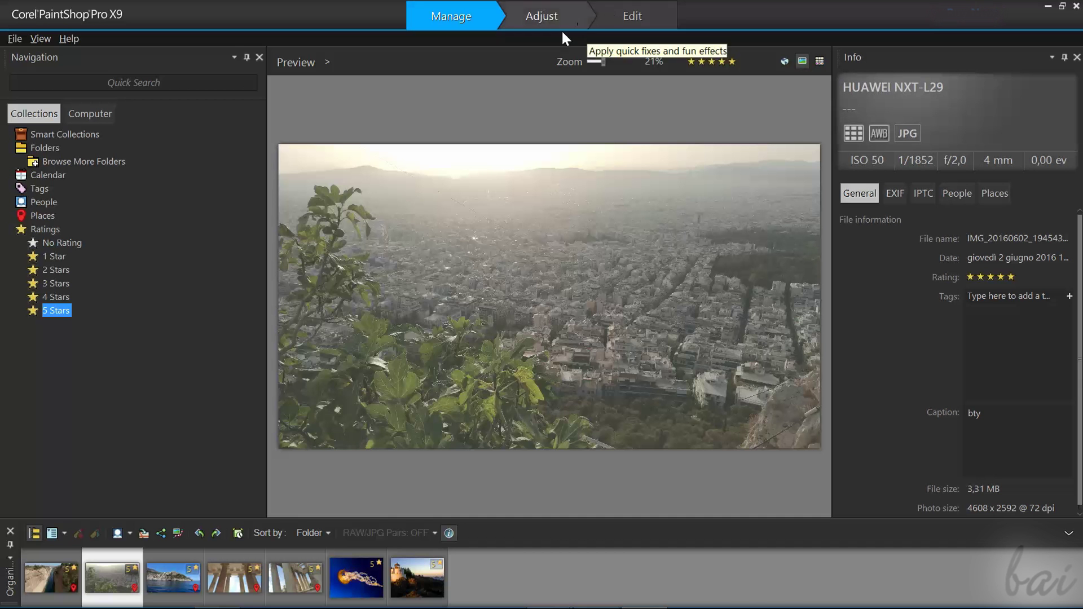
Step: Switch to Adjust and load the Athens city photo, briefly trying the canal photo first
click(556, 11)
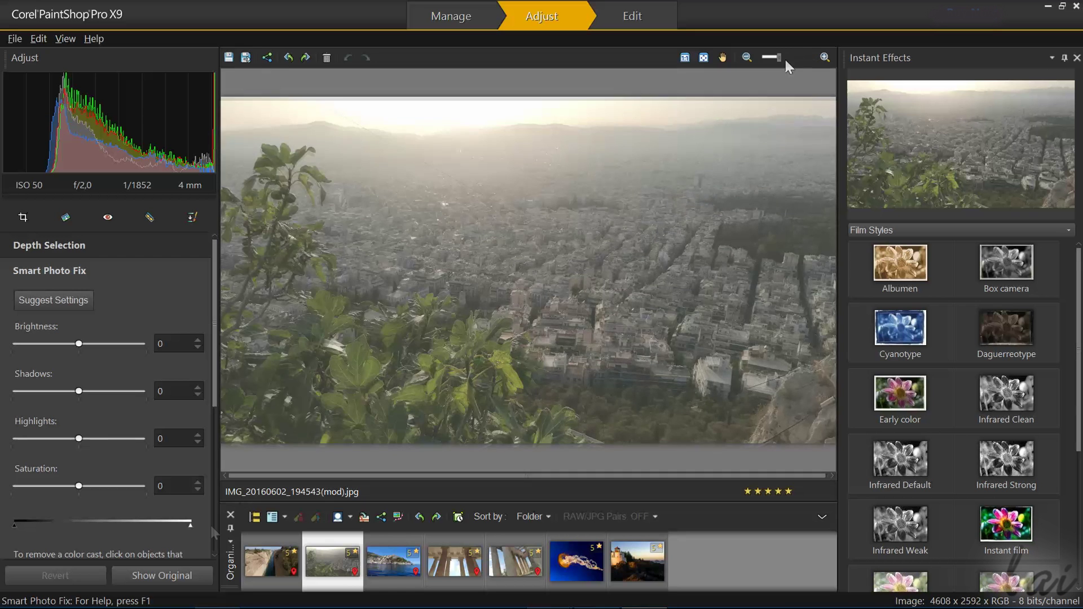
click(269, 565)
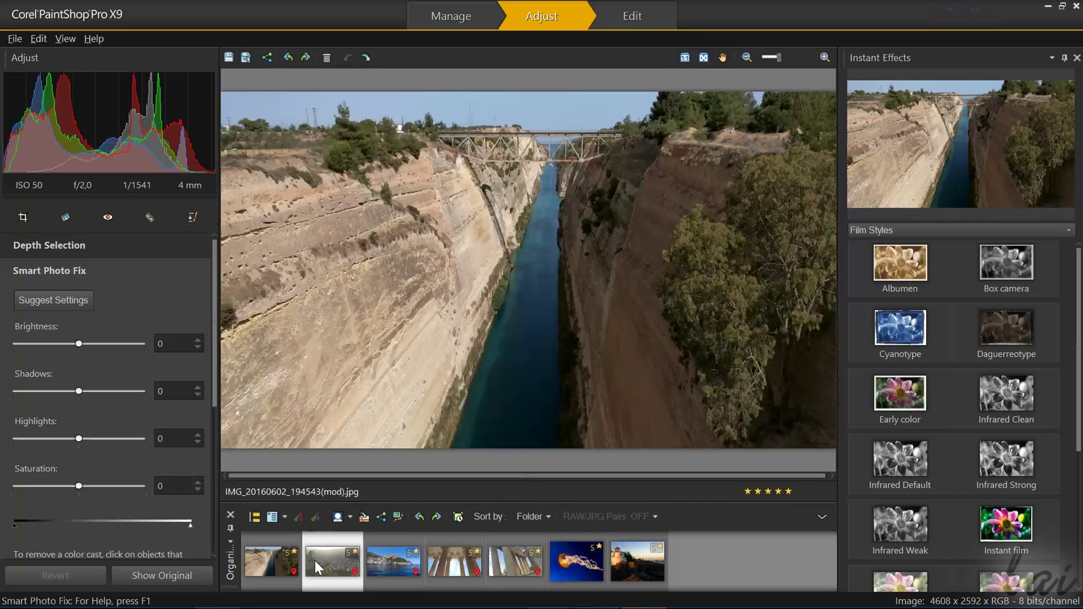
click(315, 562)
Step: Zoom and pan around the Athens photo, then lower its Vibrancy strength to -29
click(778, 58)
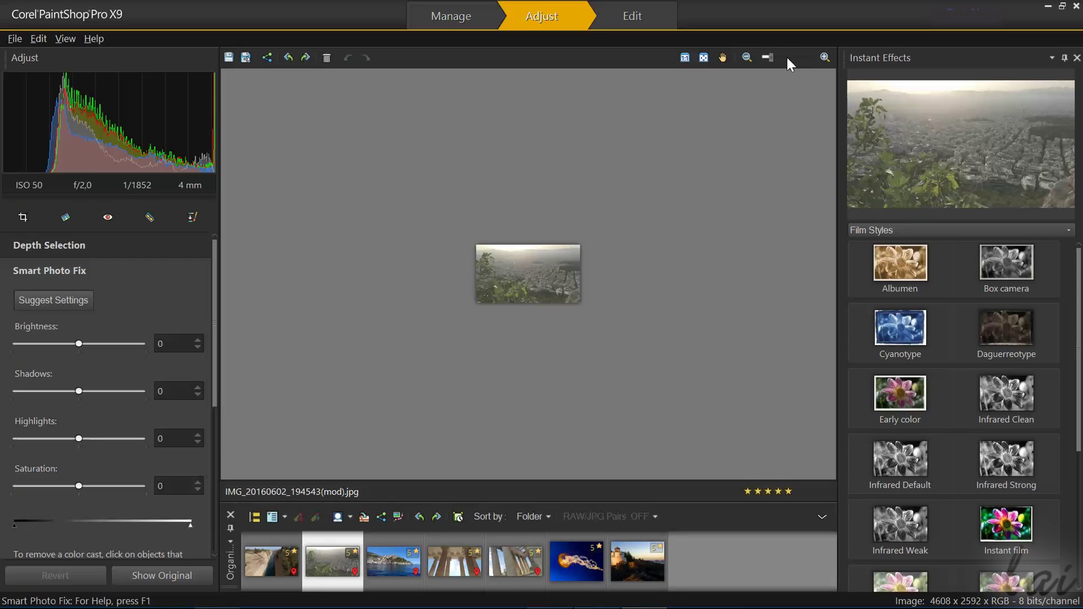
click(788, 57)
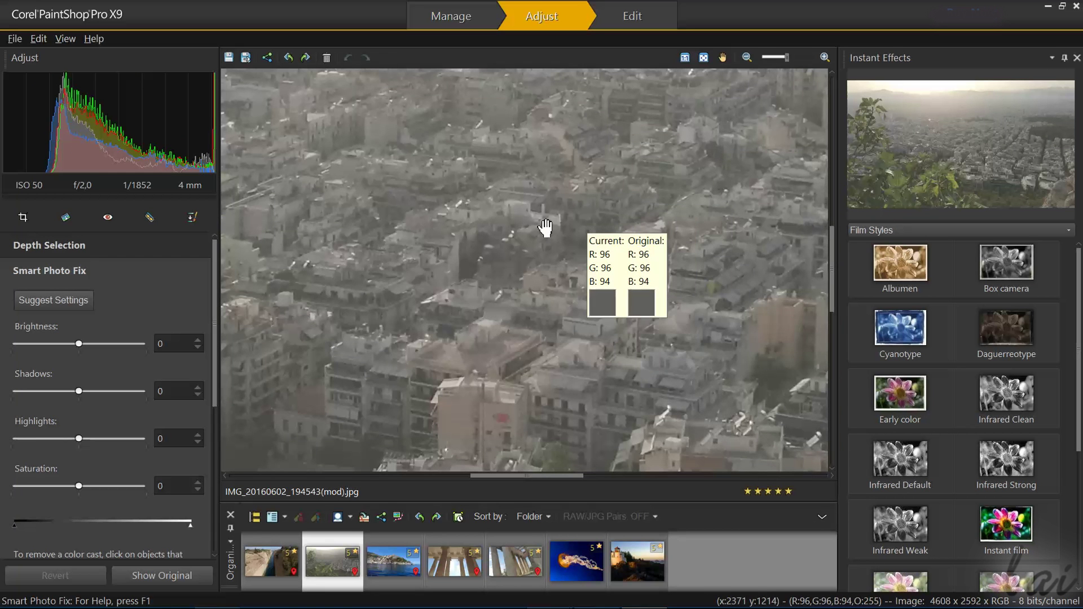
drag(507, 237, 515, 366)
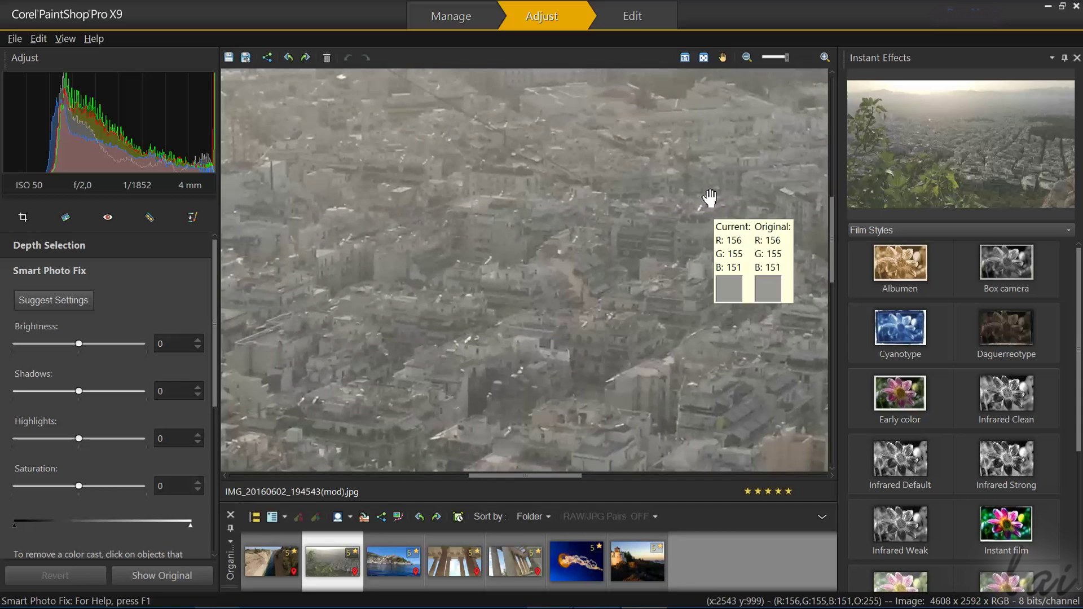
drag(708, 200, 502, 285)
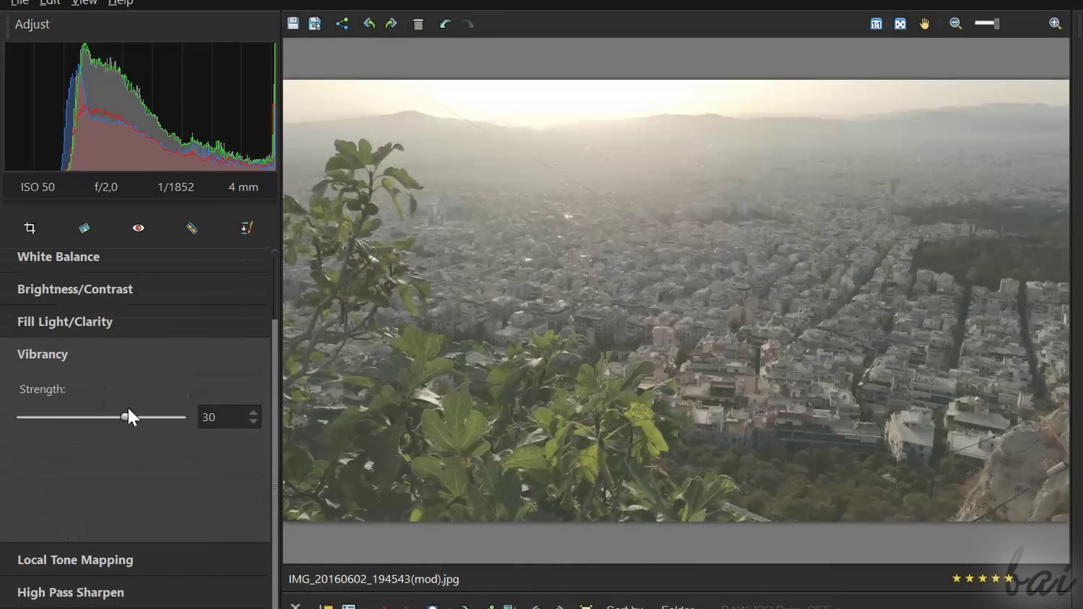
mouse_move(127, 407)
mouse_down()
mouse_move(91, 419)
mouse_move(184, 420)
mouse_move(101, 418)
mouse_up()
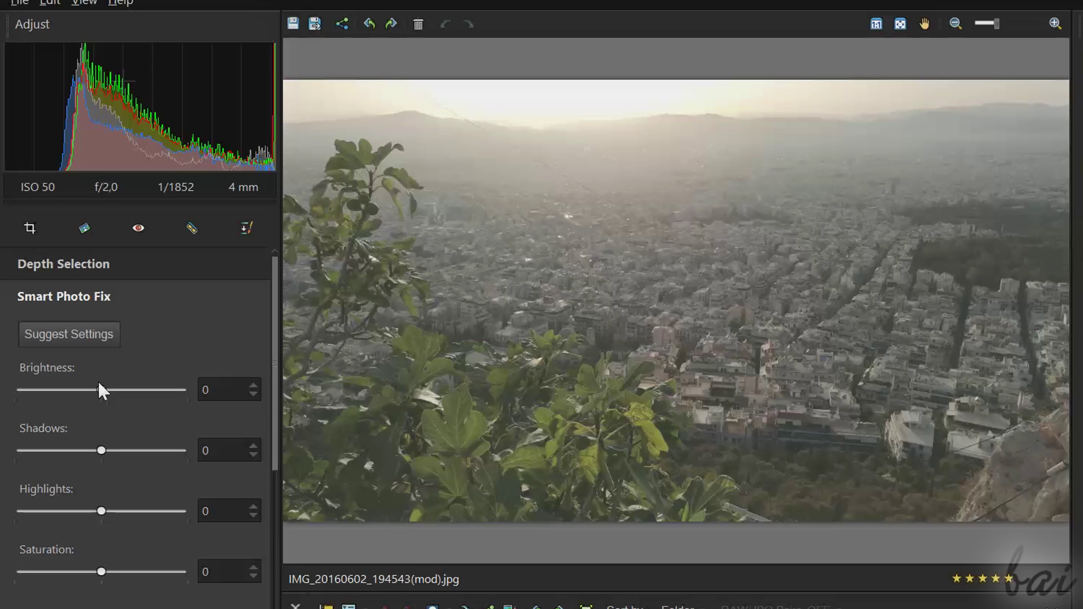
Step: Settle the Smart Photo Fix brightness at -4 after trying a few slider positions
mouse_move(101, 389)
mouse_down()
mouse_move(163, 392)
mouse_move(35, 390)
mouse_move(105, 388)
mouse_up()
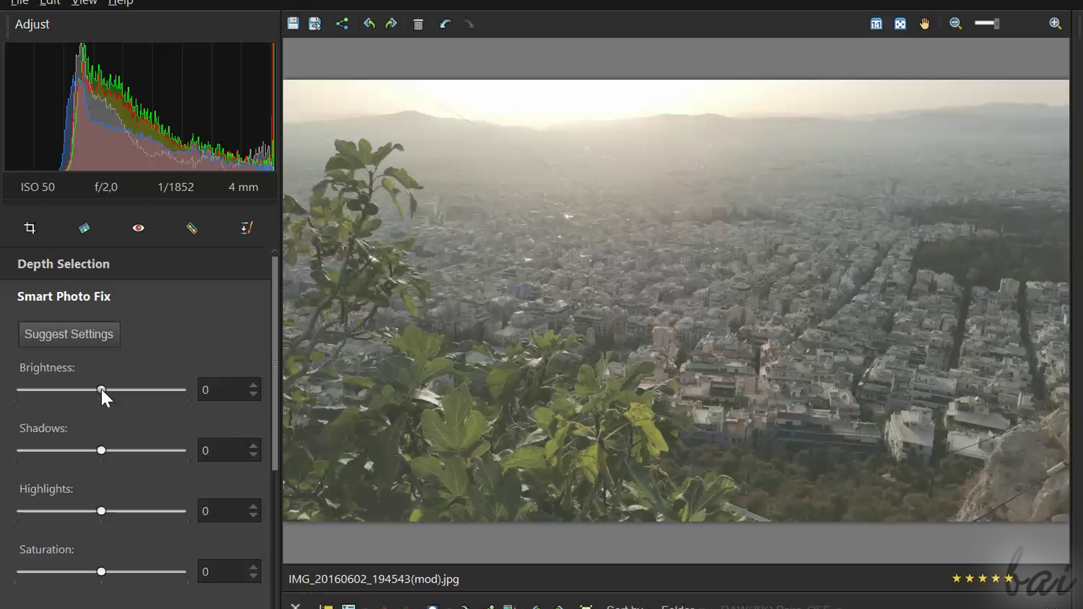
drag(100, 388, 103, 388)
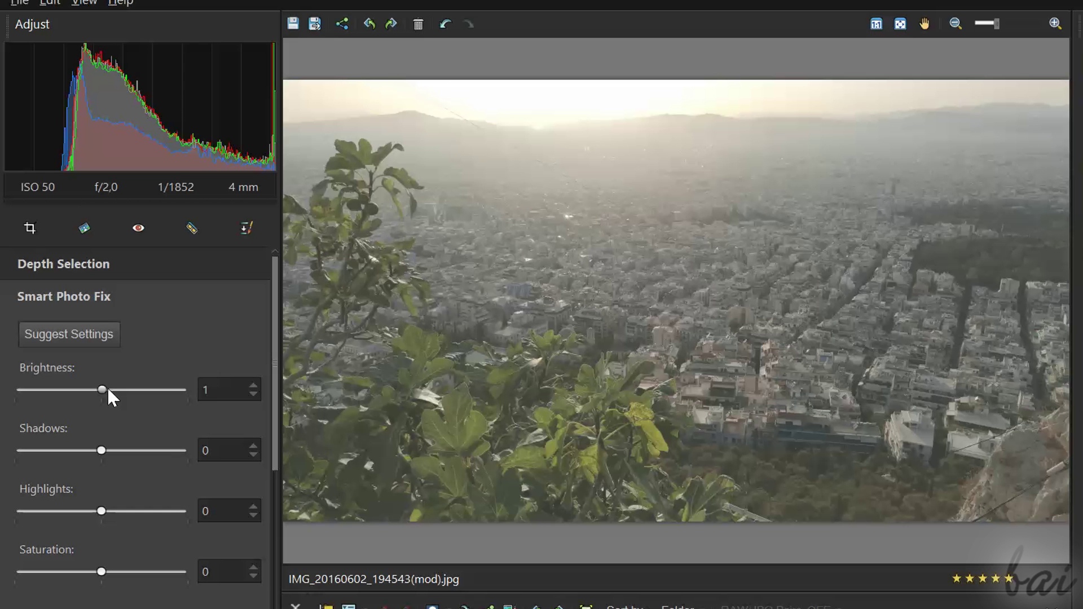
mouse_move(104, 388)
mouse_down()
mouse_move(130, 390)
mouse_move(115, 390)
mouse_up()
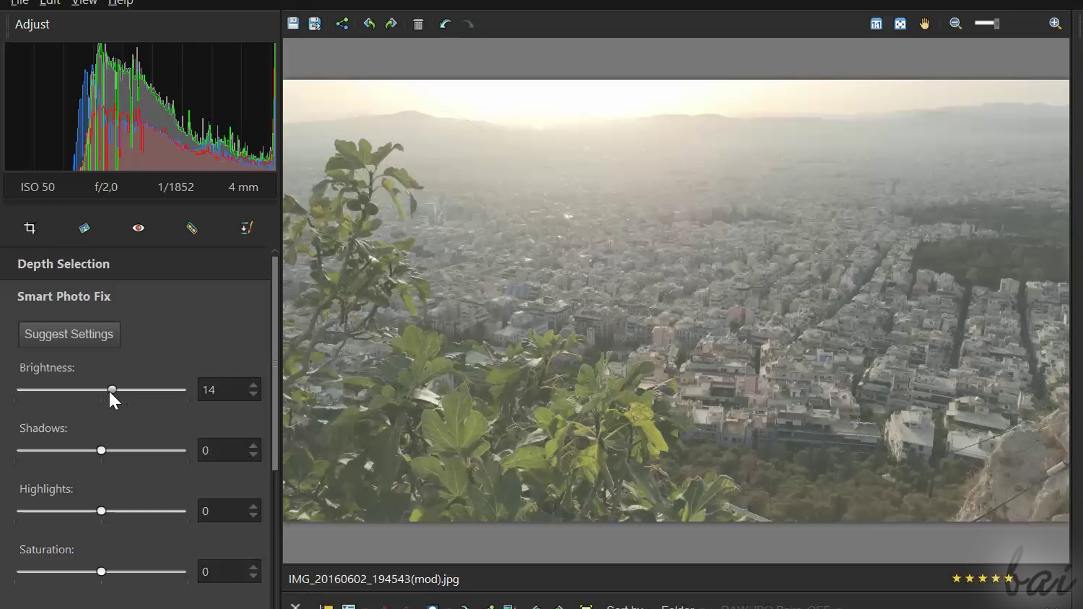
drag(109, 389, 99, 390)
click(98, 450)
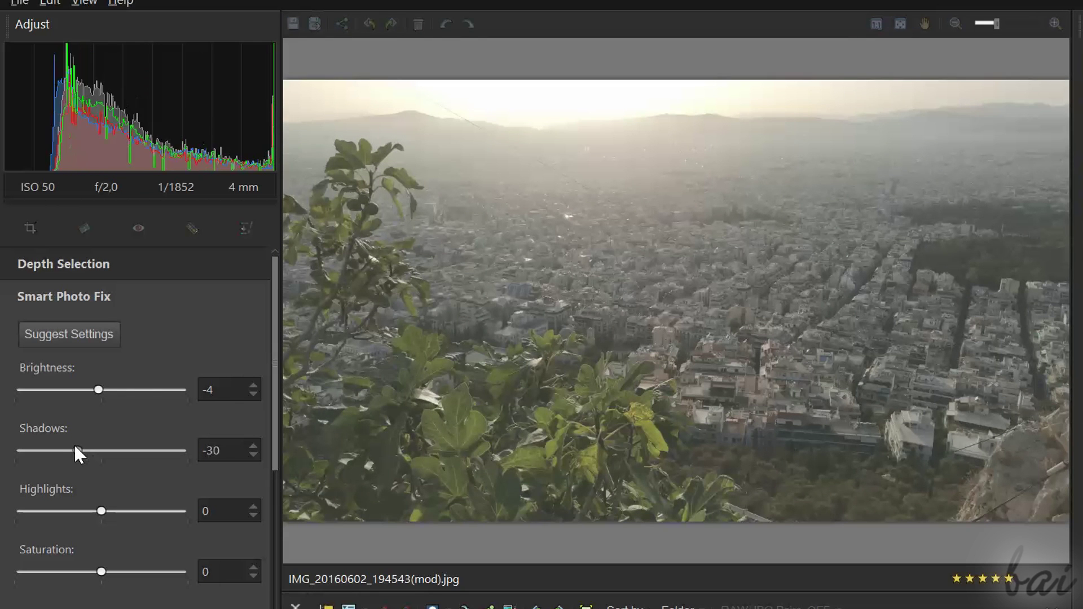
Step: Set shadows to -35 and highlights to -30, then fine-tune the brightness value
drag(99, 451, 84, 451)
click(84, 451)
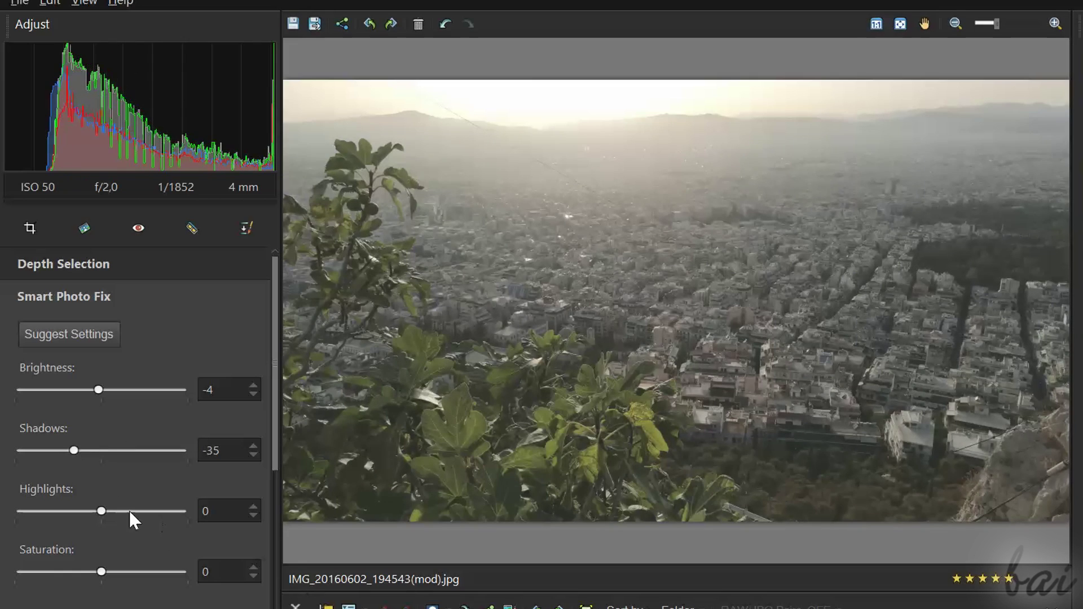
drag(113, 509, 136, 512)
click(74, 509)
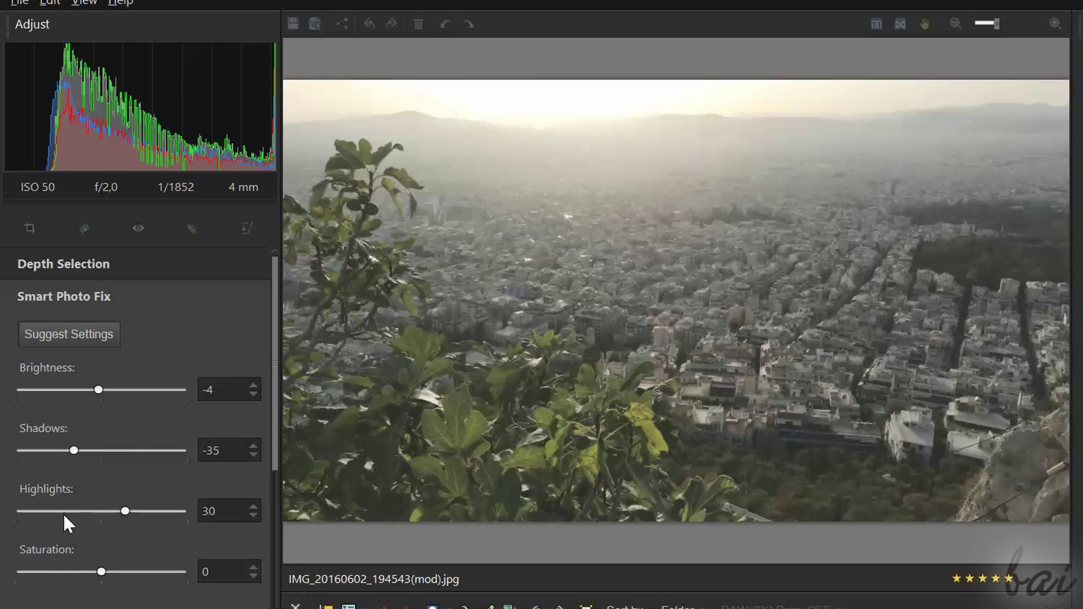
mouse_move(101, 571)
mouse_down()
mouse_move(17, 571)
mouse_move(97, 572)
mouse_up()
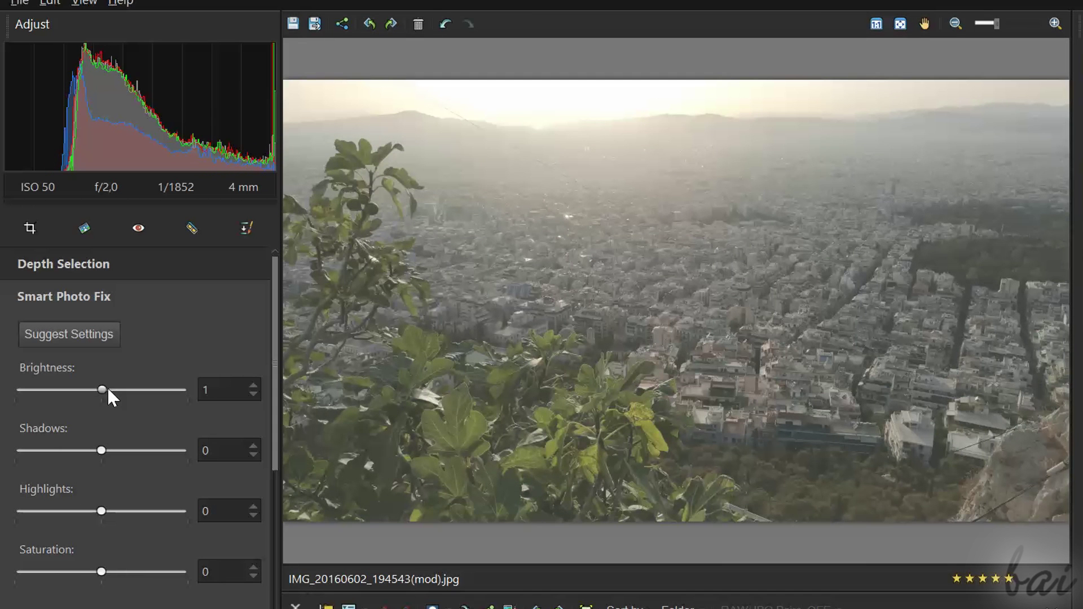
mouse_move(105, 390)
mouse_down()
mouse_move(132, 392)
mouse_move(115, 390)
mouse_up()
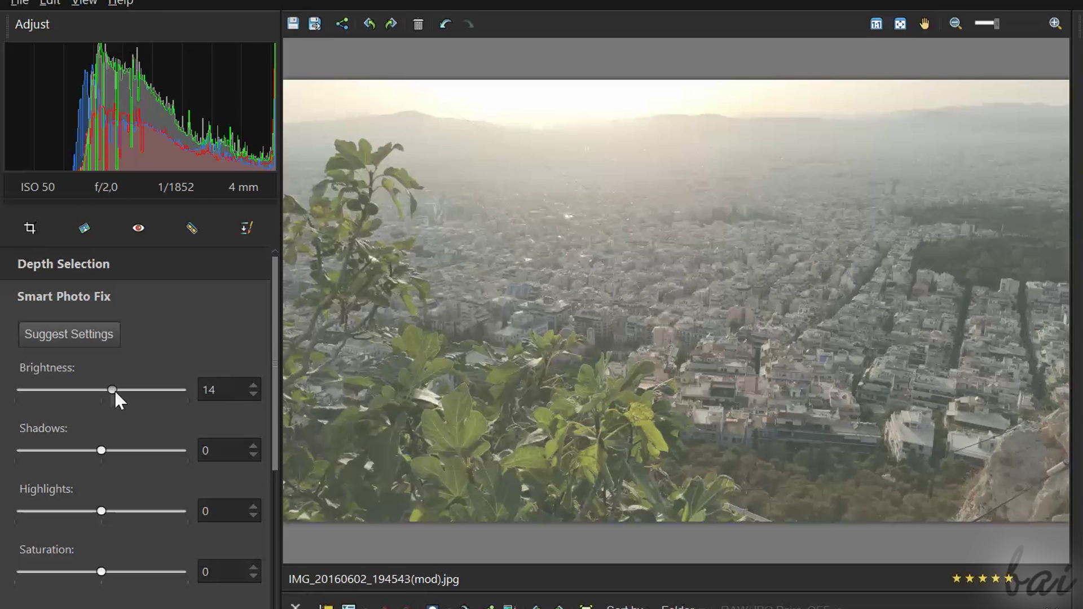
scroll(114, 390, down, 4)
scroll(114, 390, down, 4)
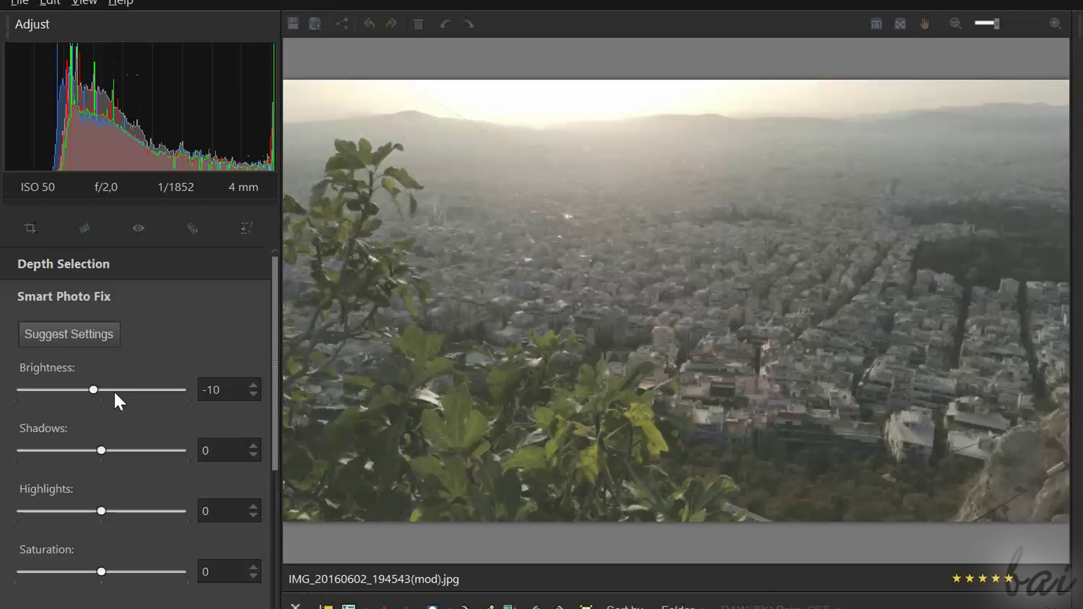
scroll(114, 390, up, 2)
scroll(114, 389, up, 4)
scroll(248, 395, up, 6)
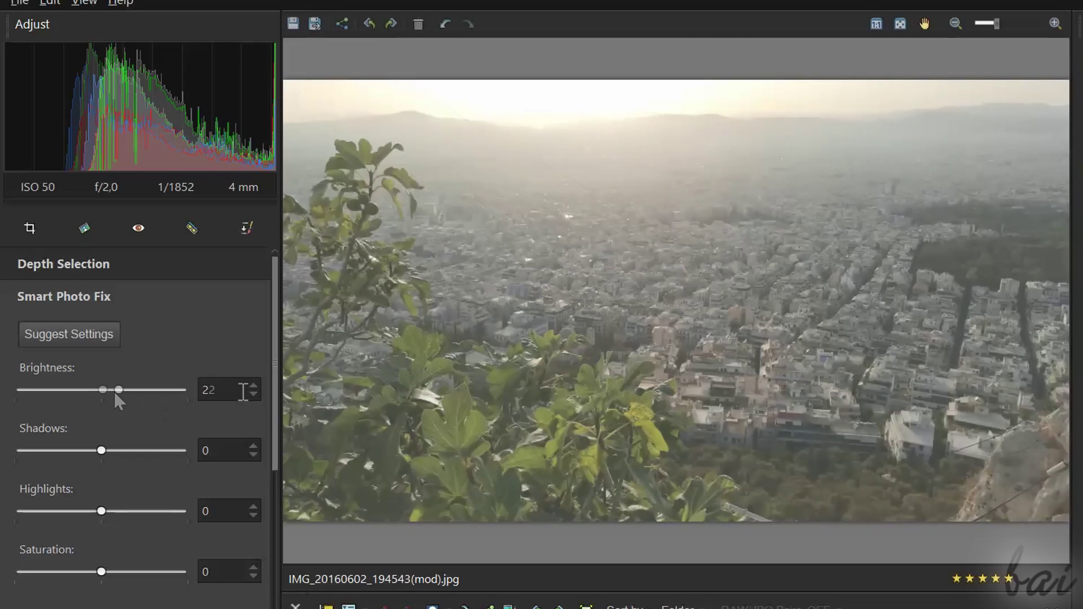
click(253, 396)
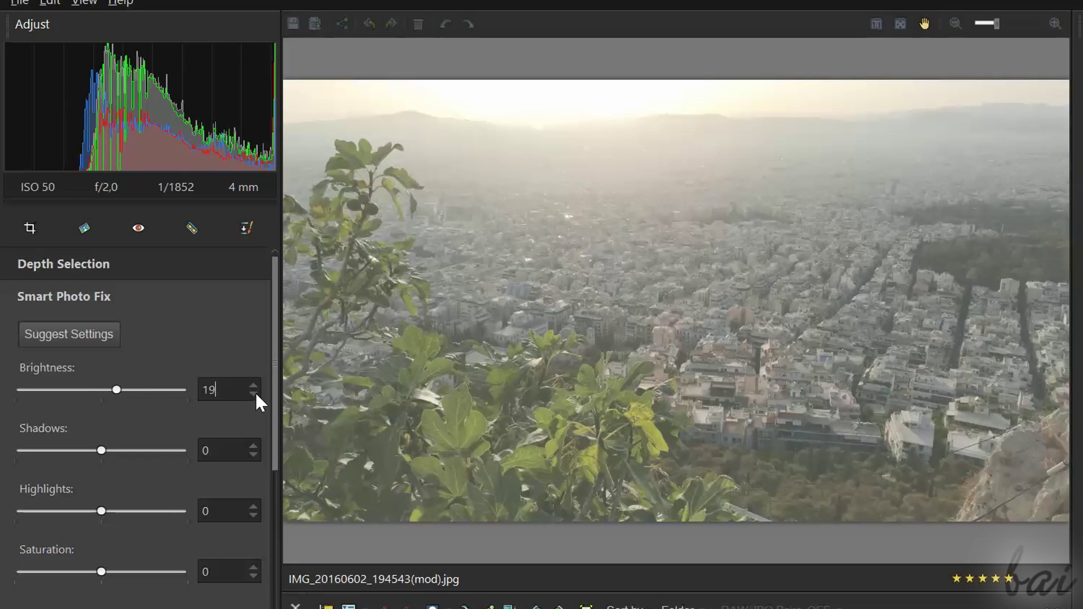
scroll(252, 392, down, 1)
scroll(247, 396, down, 1)
drag(223, 387, 187, 385)
text(6)
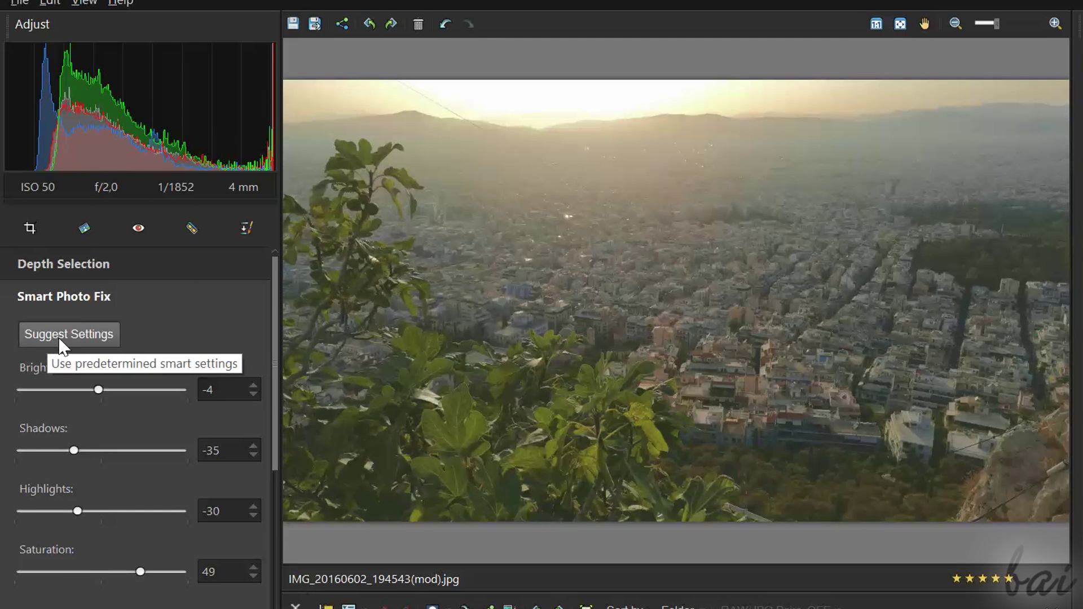
Step: Apply Suggest Settings, then warm the White Balance temperature while keeping tint neutral
click(60, 341)
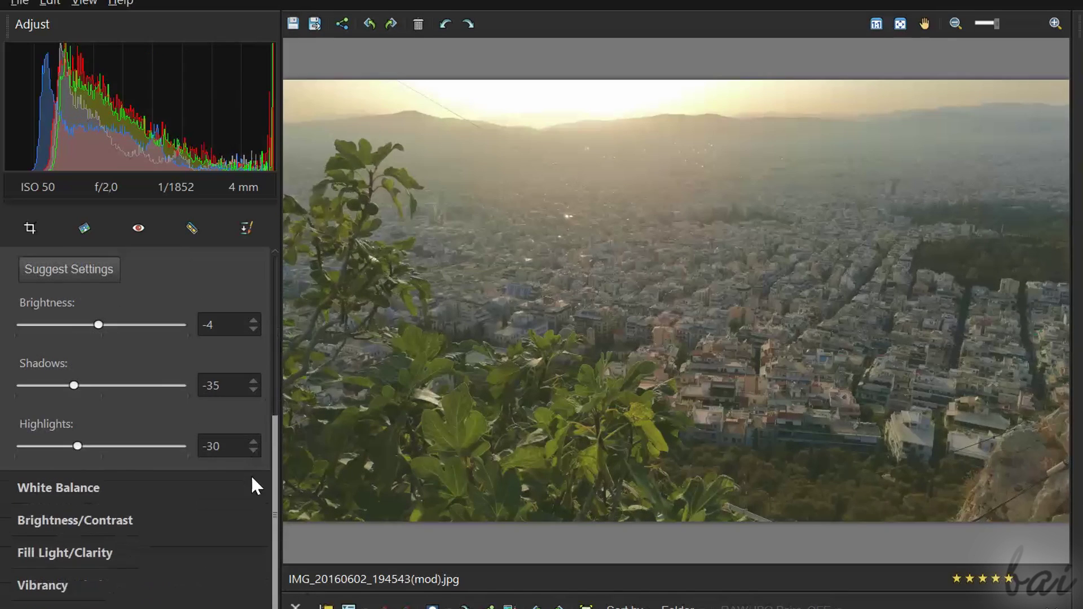
click(252, 477)
click(116, 318)
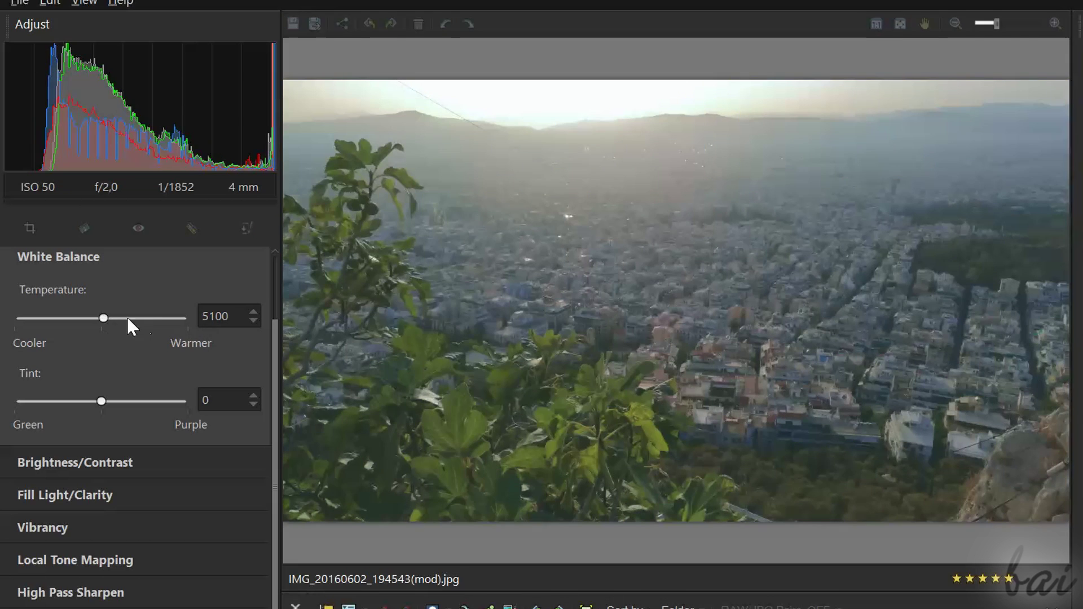
mouse_move(104, 318)
mouse_down()
mouse_move(153, 321)
mouse_move(135, 323)
mouse_up()
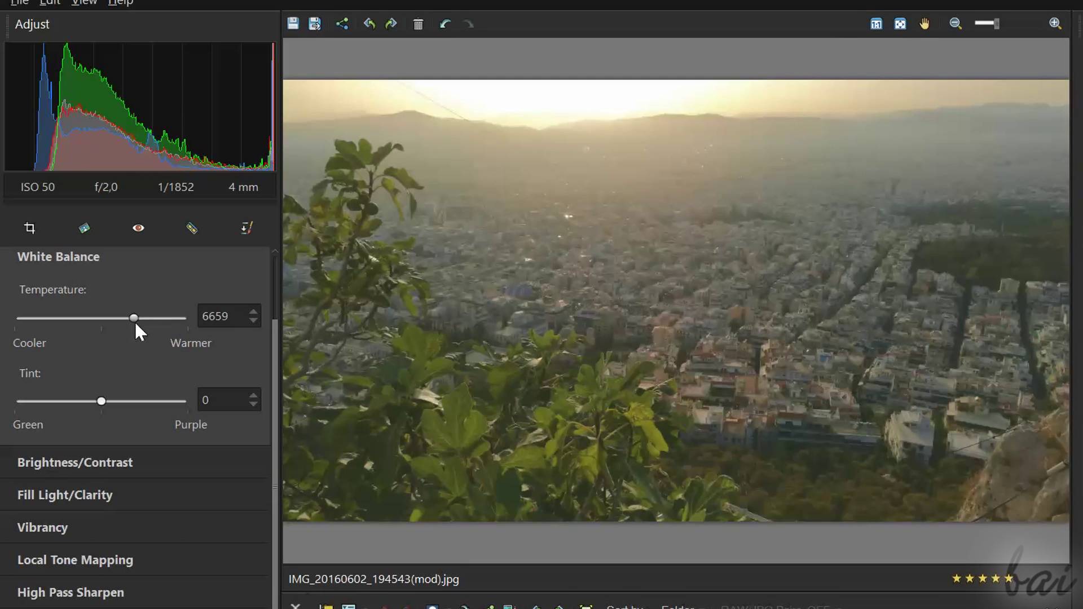
click(144, 318)
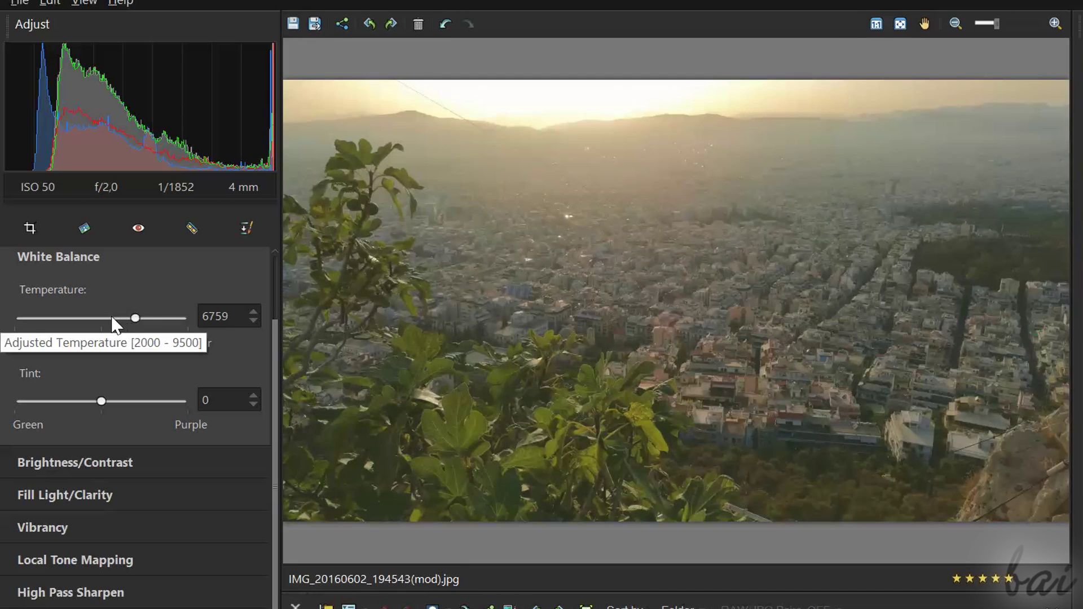
drag(79, 403, 143, 398)
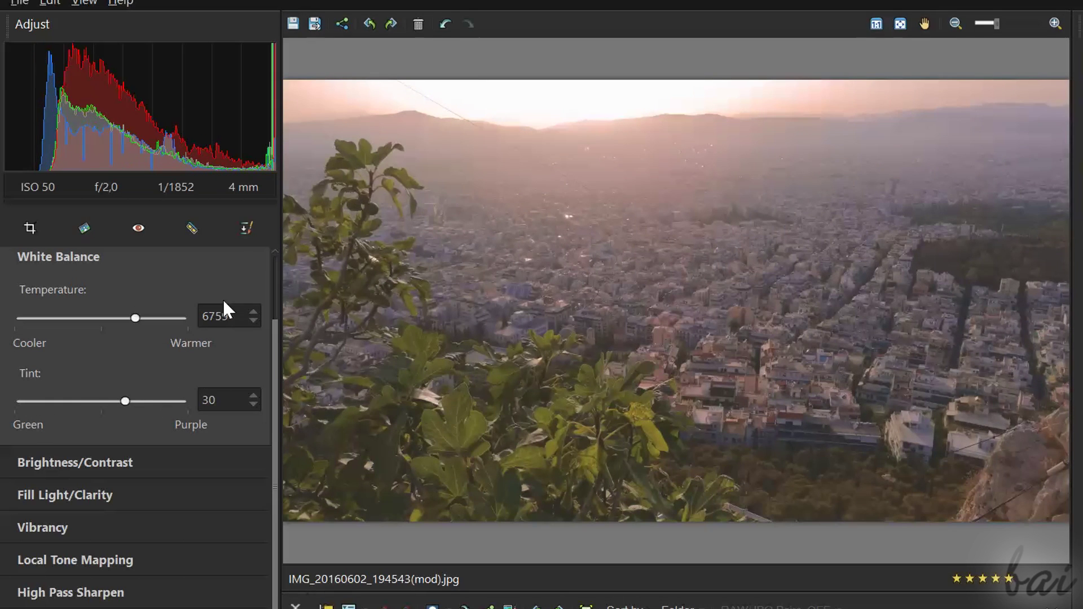
click(68, 402)
click(55, 403)
click(135, 401)
Step: Raise Brightness/Contrast brightness to 30 and add some contrast
click(123, 463)
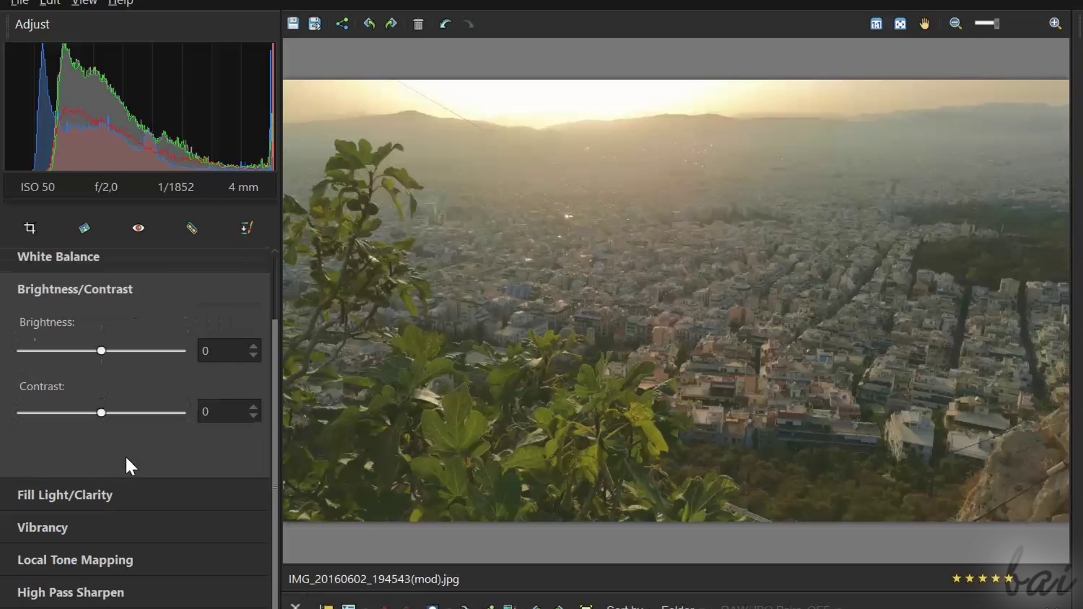
click(90, 349)
mouse_move(84, 351)
mouse_down()
mouse_move(128, 353)
mouse_move(112, 352)
mouse_up()
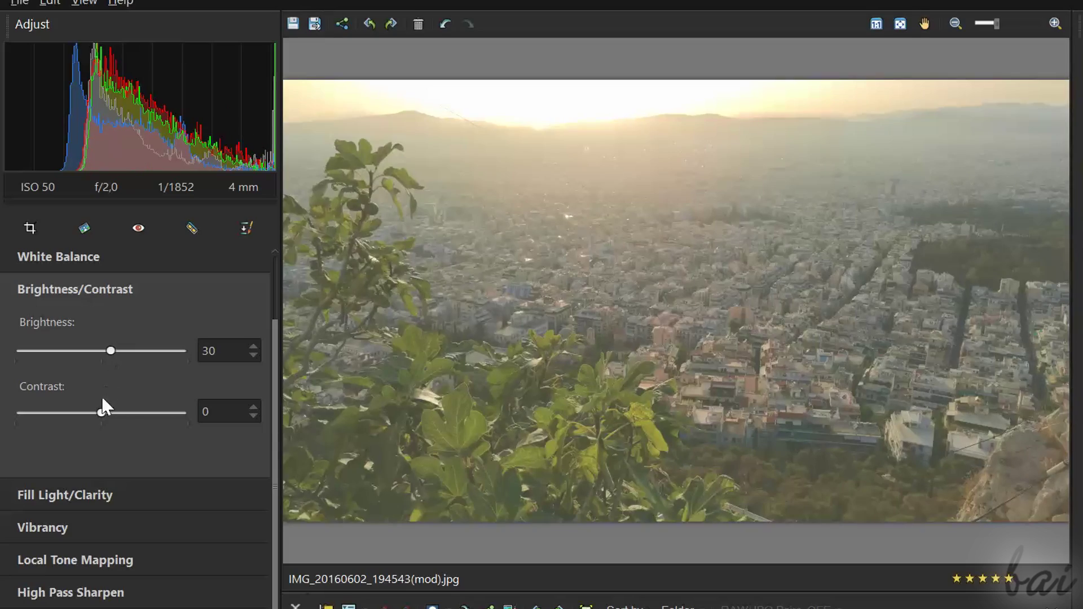
drag(101, 412, 137, 413)
Step: Set fill light to 20 and clarity to 60, and test vibrancy strength at -70
click(116, 495)
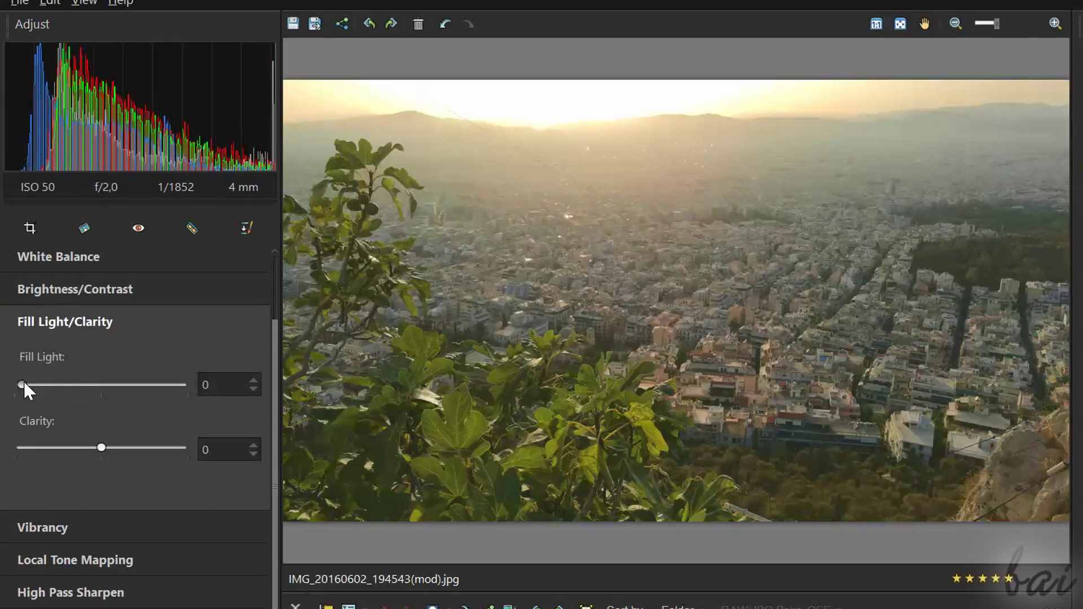
drag(60, 389, 84, 387)
click(47, 386)
click(160, 392)
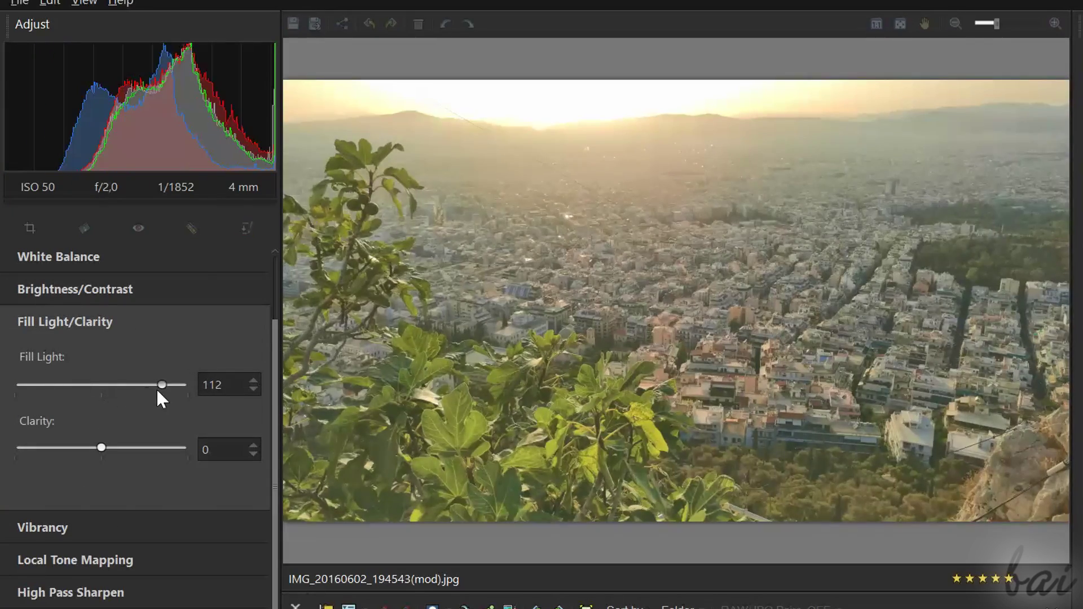
mouse_move(66, 388)
mouse_down()
mouse_move(38, 383)
mouse_move(48, 389)
mouse_up()
click(138, 447)
click(65, 529)
mouse_move(104, 416)
mouse_down()
mouse_move(46, 421)
mouse_move(113, 417)
mouse_up()
Step: Set Local Tone Mapping strength to 46, raise High Pass Sharpen radius, and undo the green tint
click(75, 560)
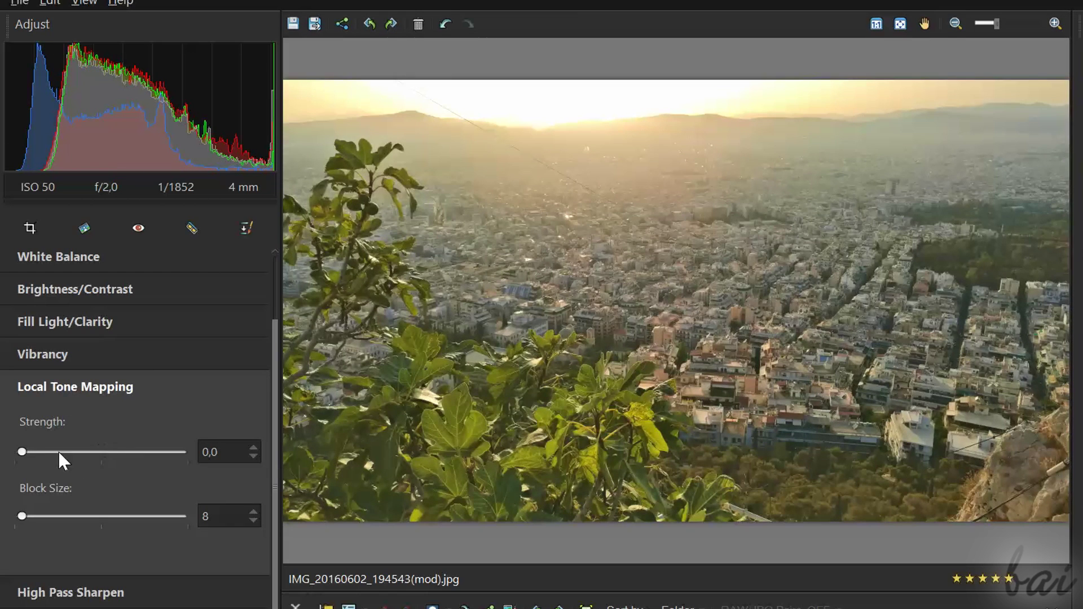
drag(23, 452, 95, 453)
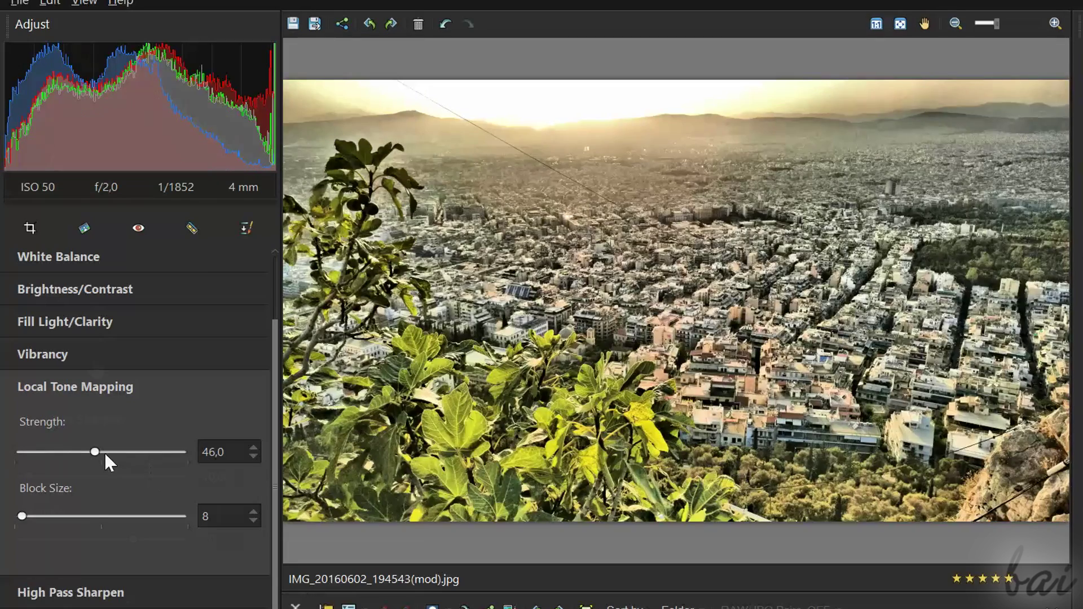
click(70, 592)
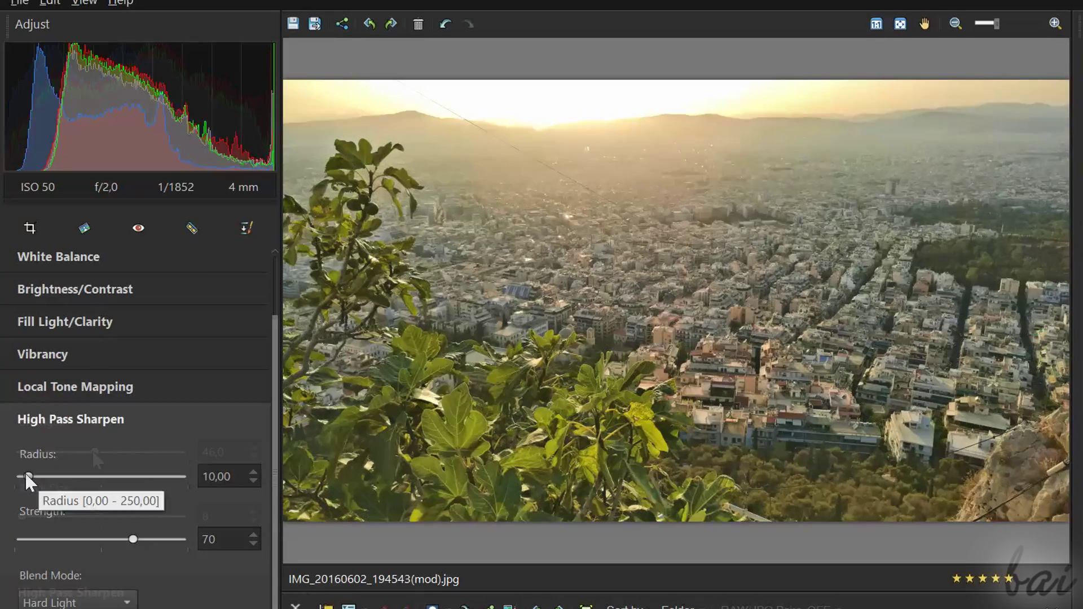
drag(24, 476, 145, 485)
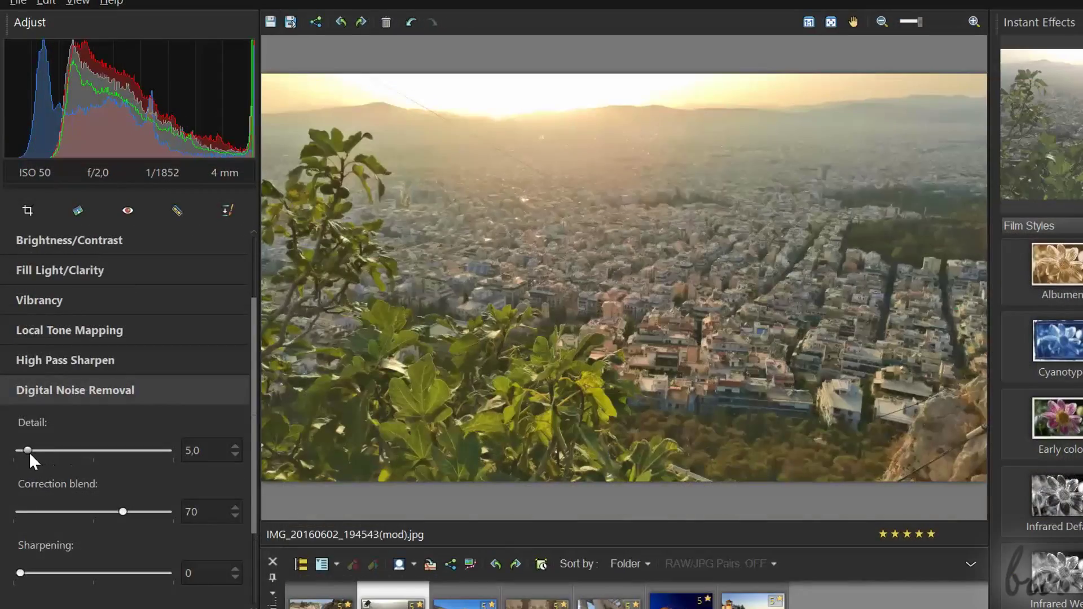
mouse_move(29, 451)
mouse_down()
mouse_move(141, 455)
mouse_move(48, 437)
mouse_up()
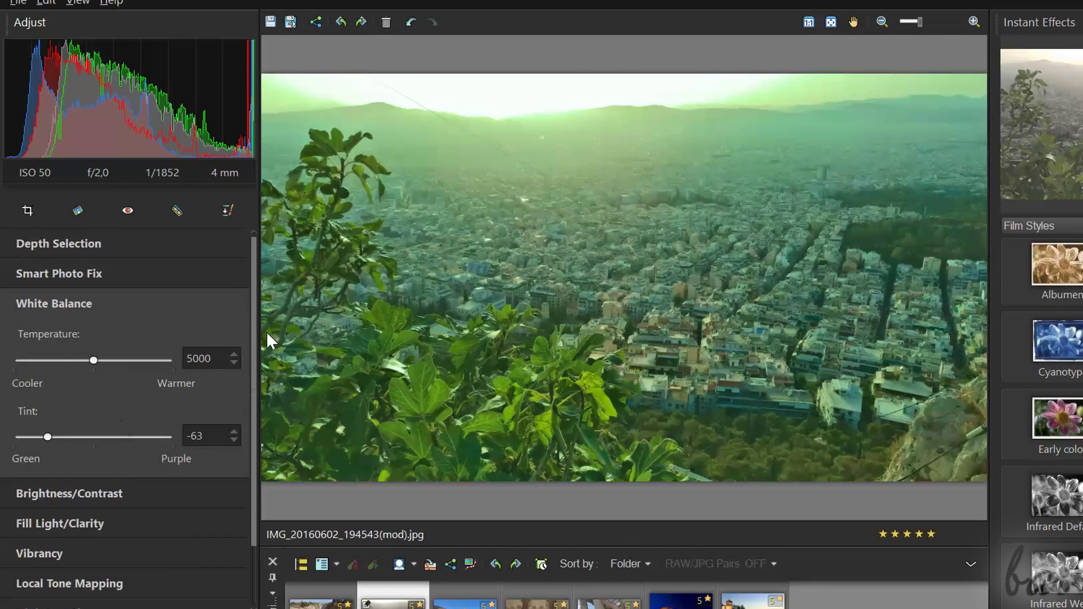
key(ctrl+z)
key(ctrl+z)
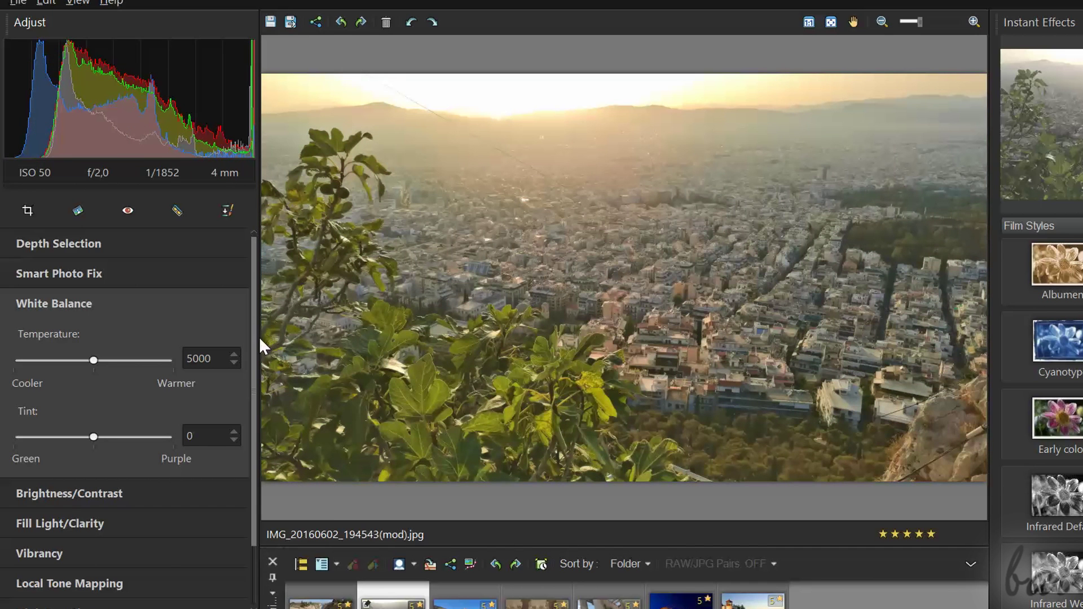
click(410, 26)
click(434, 27)
click(435, 23)
click(411, 19)
click(411, 20)
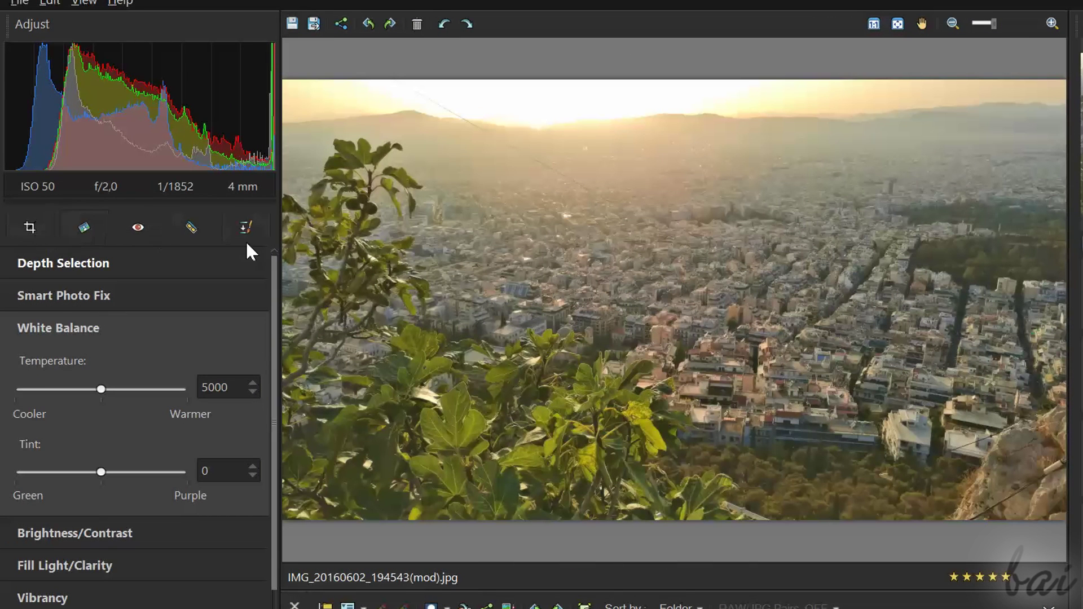
Step: Draw and apply a trial crop on the Athens photo, then undo it
click(31, 224)
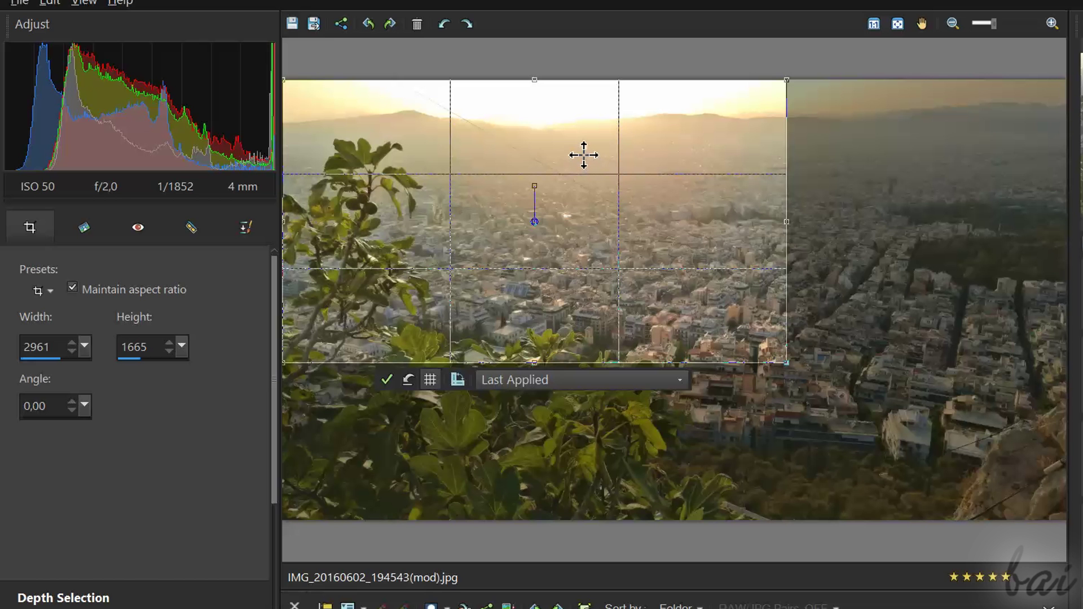
drag(583, 155, 654, 156)
drag(455, 363, 456, 394)
click(458, 412)
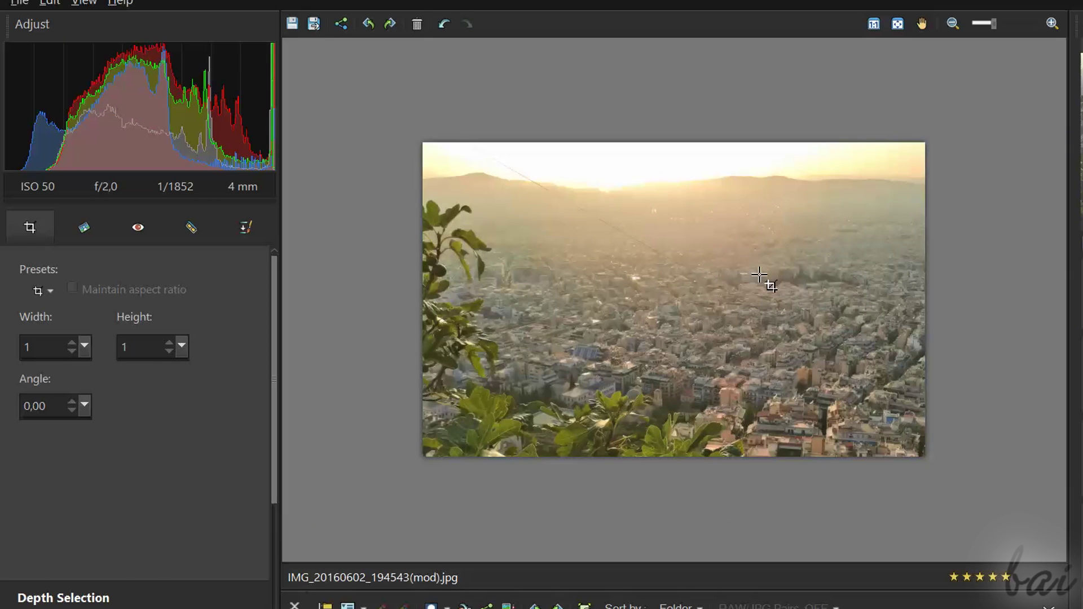
key(ctrl+z)
Step: Redraw a wide free-form crop box over the sunset skyline and upper city
mouse_move(569, 218)
mouse_down()
mouse_move(802, 265)
mouse_move(846, 406)
mouse_move(975, 463)
mouse_up()
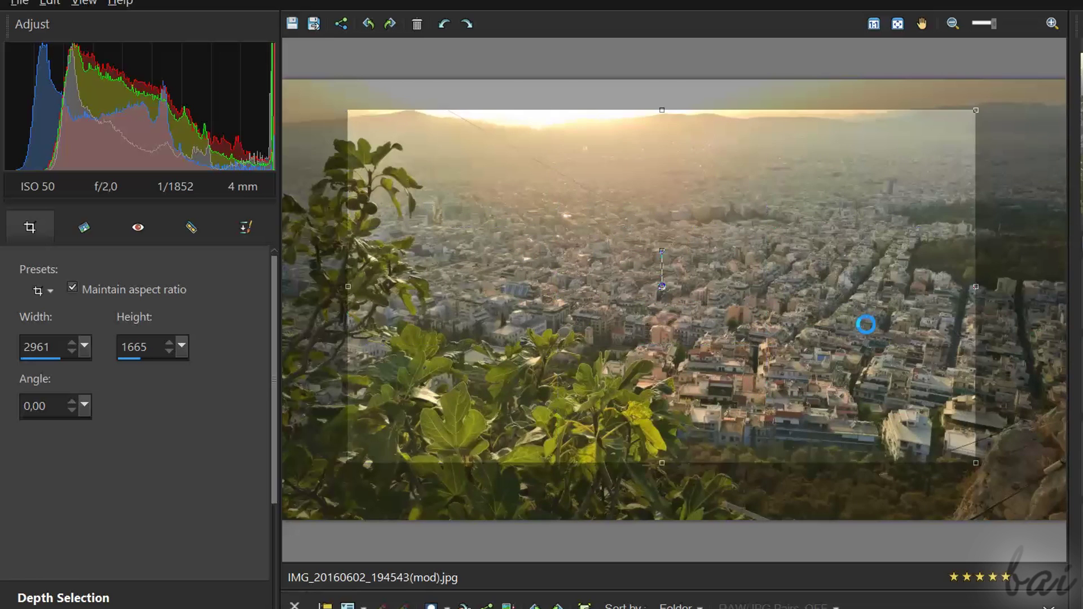
mouse_move(339, 430)
mouse_down()
mouse_move(394, 490)
mouse_move(345, 444)
mouse_up()
click(1006, 505)
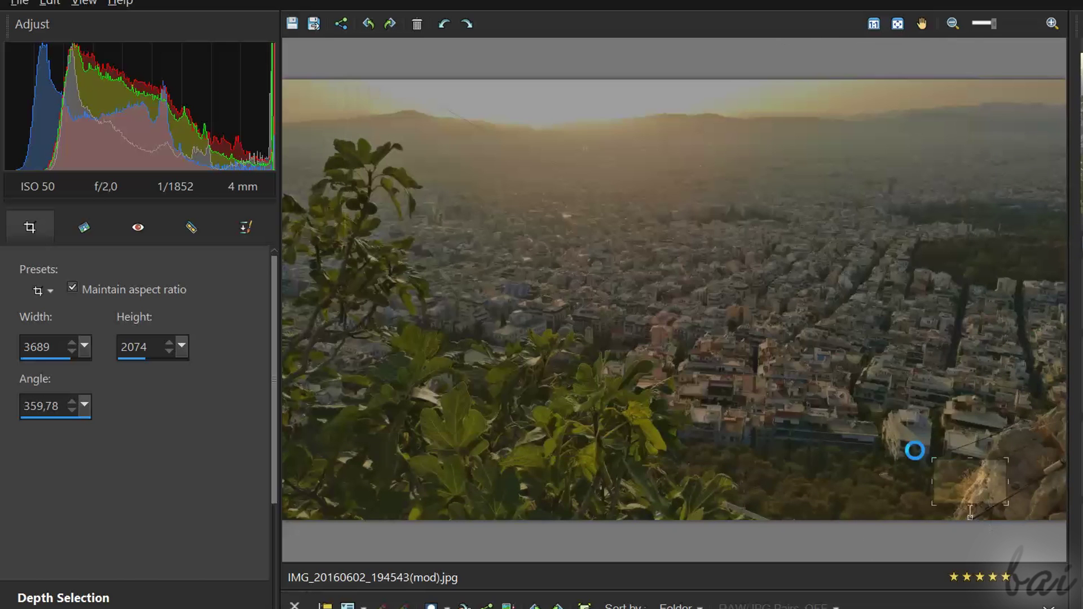
drag(1006, 505, 677, 258)
click(393, 151)
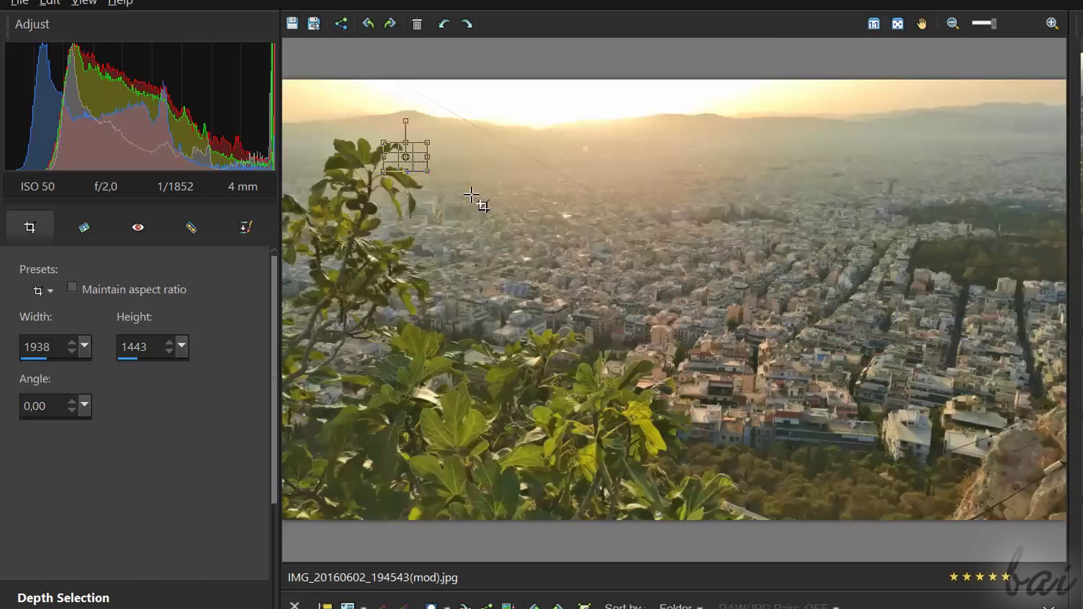
drag(384, 142, 833, 412)
drag(779, 364, 742, 291)
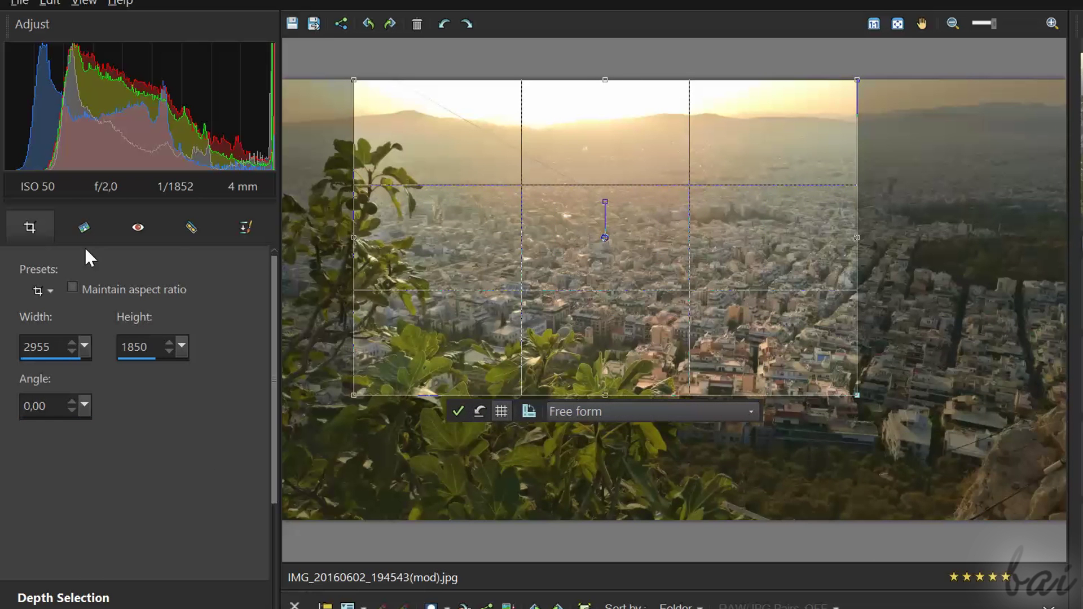
Step: Try and undo Auto straighten, then align the line to the horizon and apply with cropping
click(86, 230)
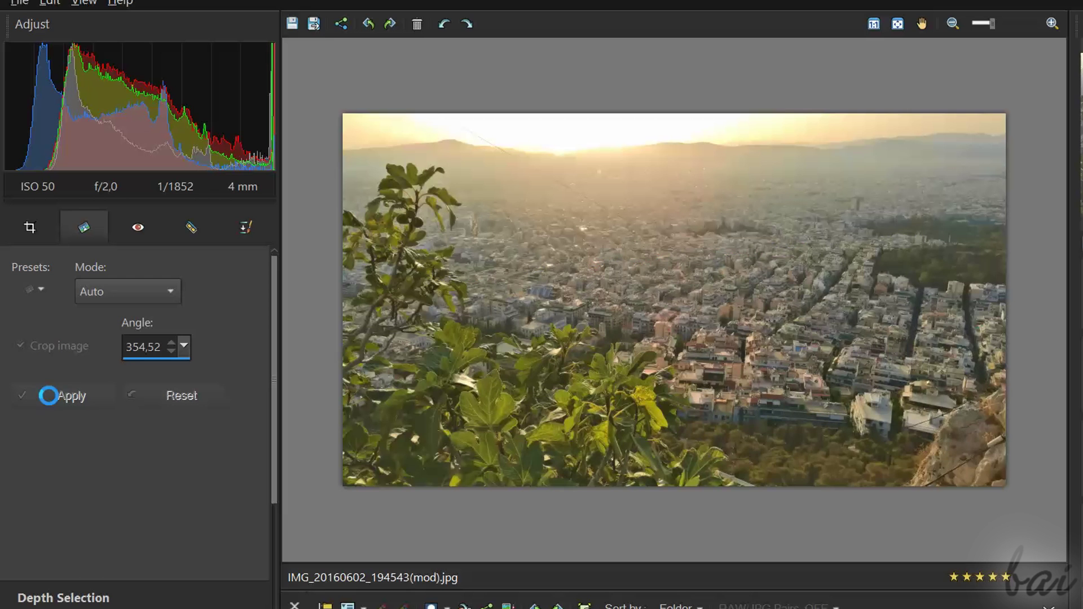
click(49, 395)
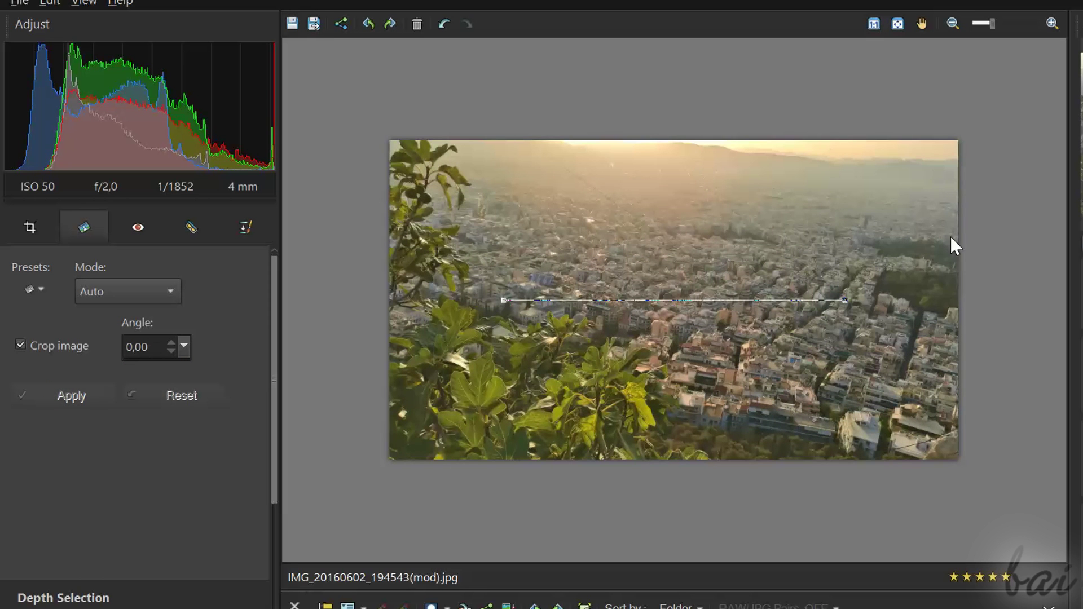
key(ctrl+z)
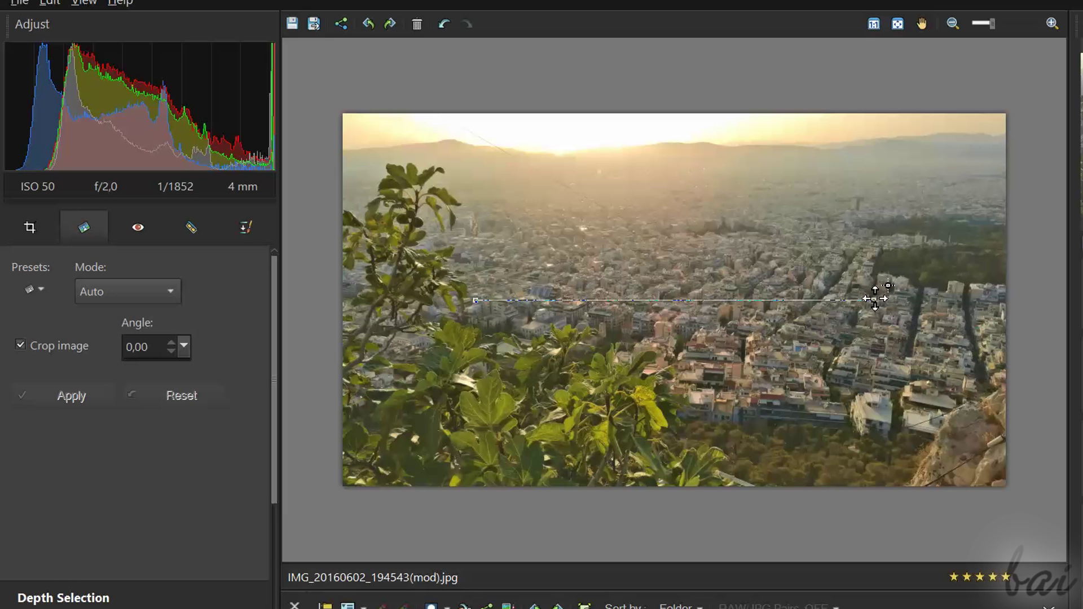
mouse_move(875, 298)
mouse_down()
mouse_move(869, 237)
mouse_move(934, 263)
mouse_up()
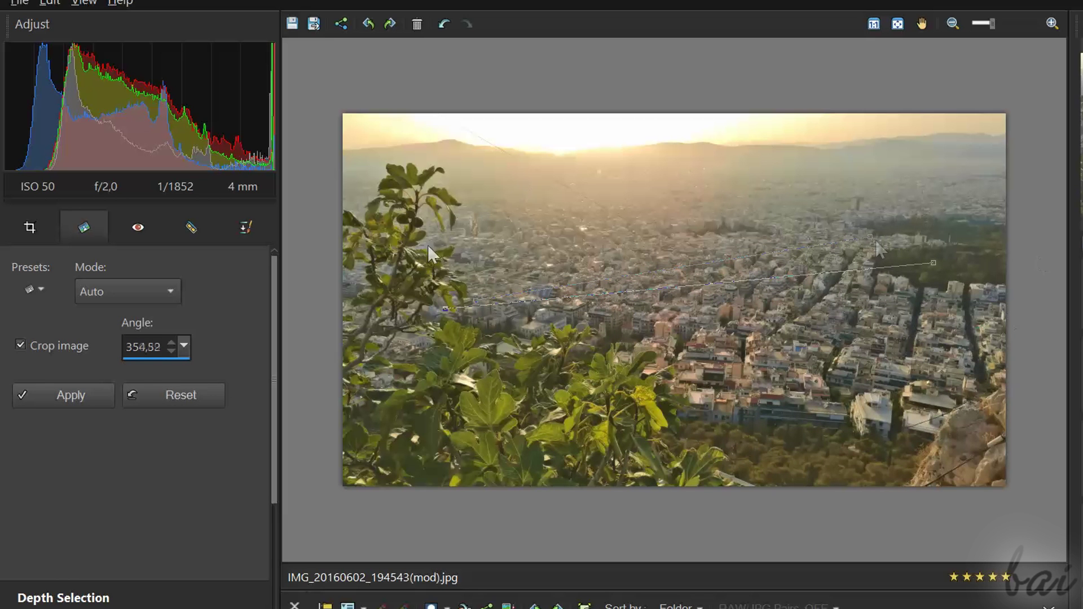
click(91, 399)
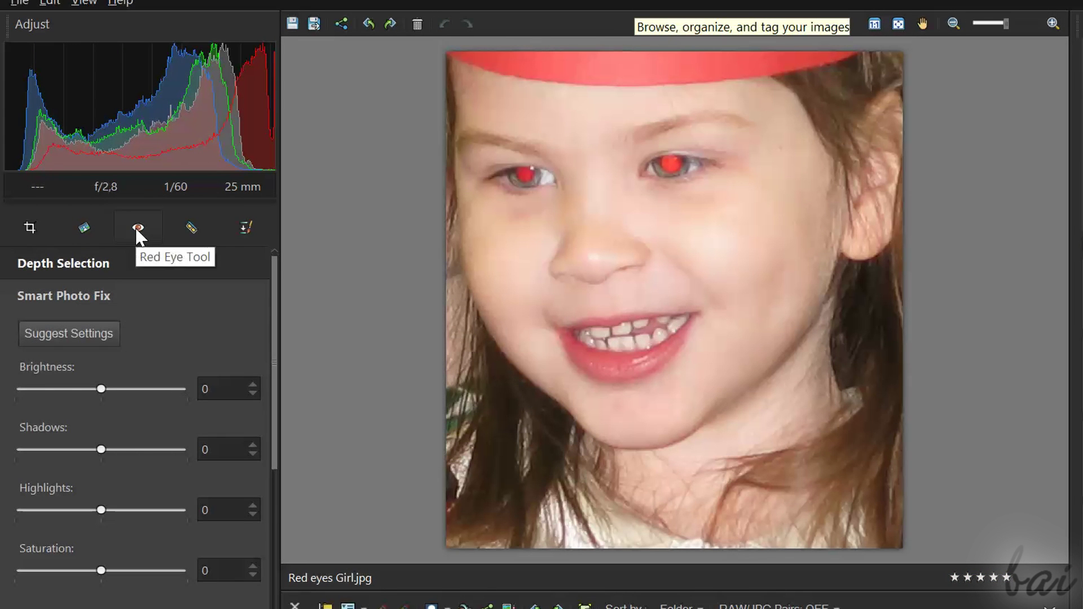
Step: Set the red-eye size to 30 and correct the left and right pupils
click(136, 230)
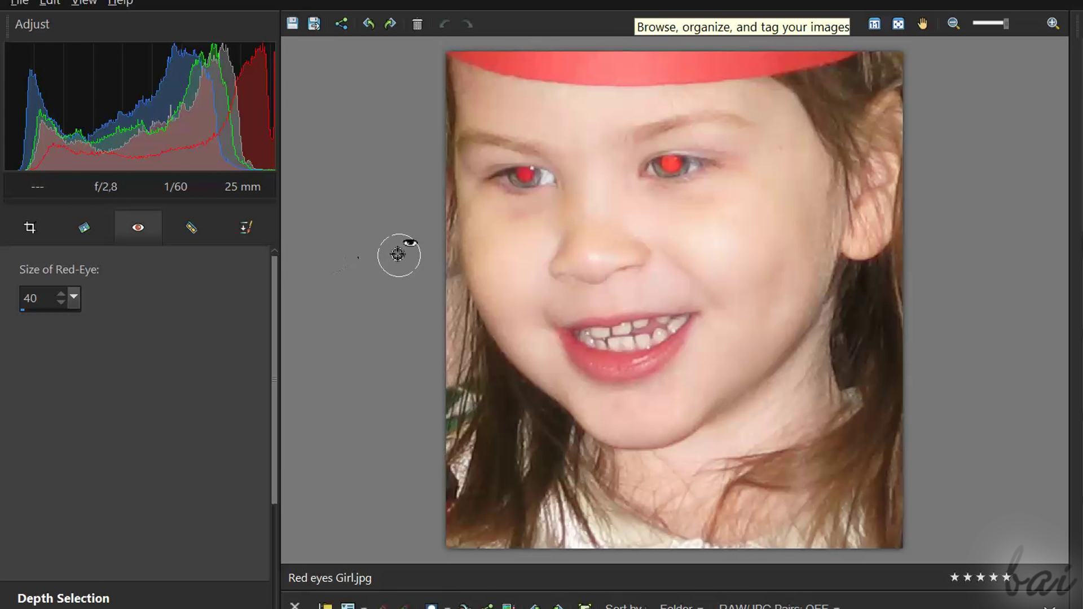
drag(49, 306, 2, 306)
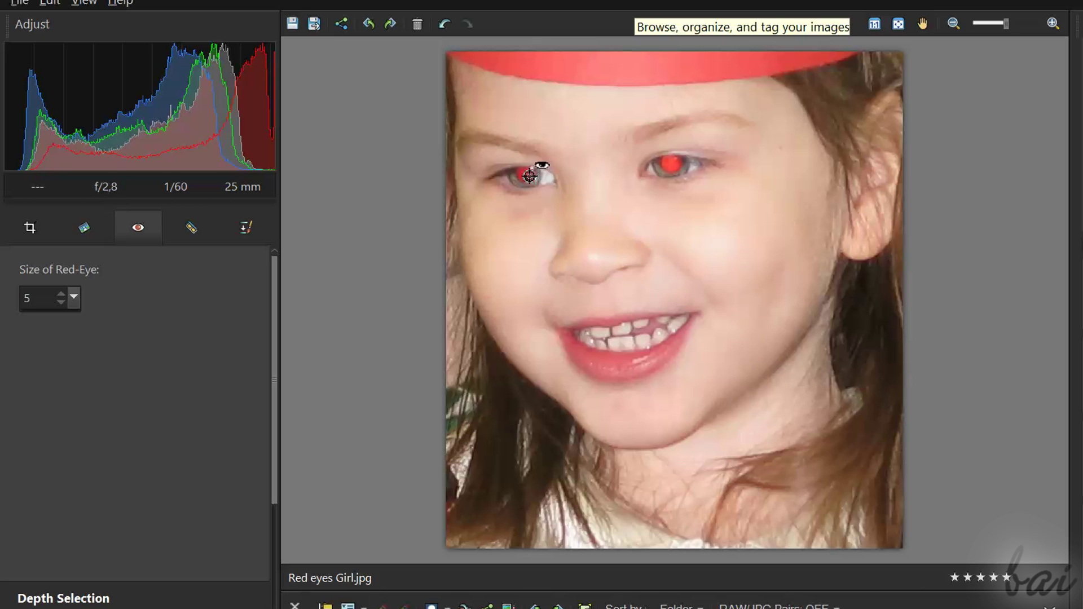
click(671, 166)
click(61, 293)
double_click(50, 298)
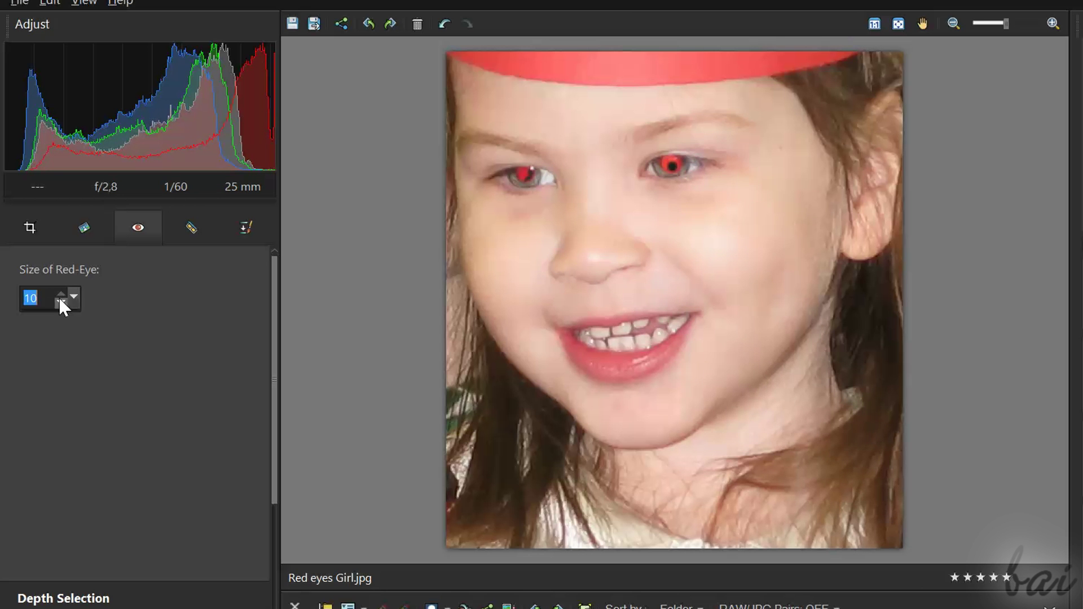
text(30)
click(525, 172)
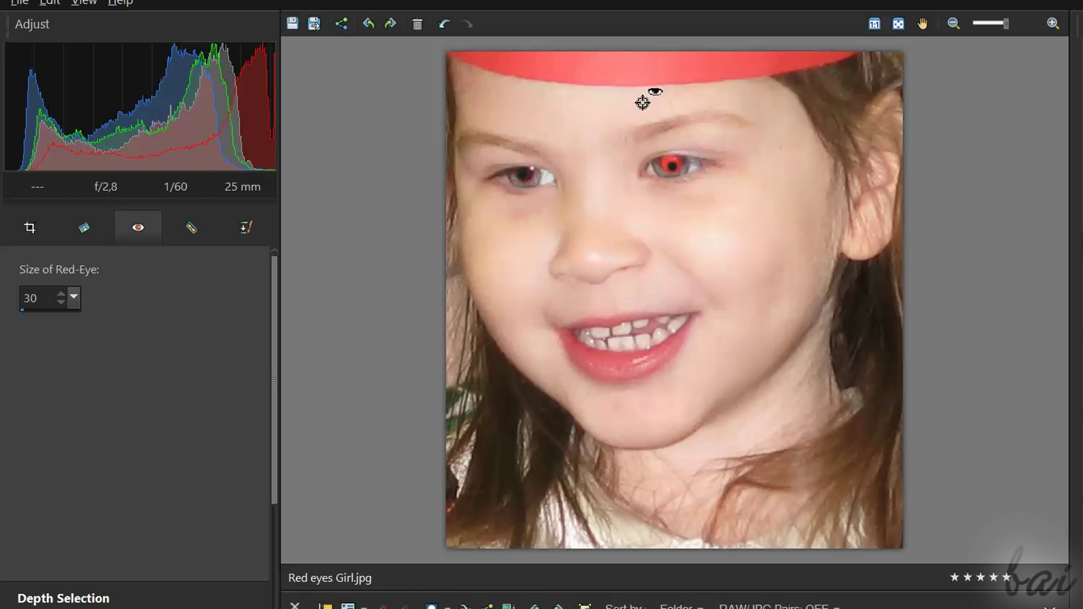
click(671, 161)
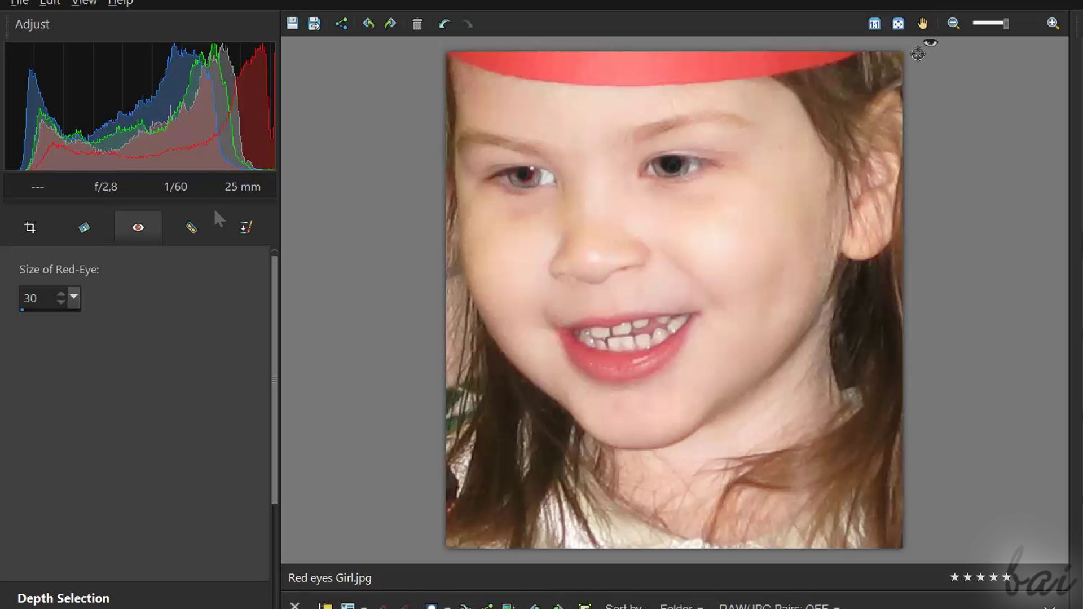
Step: Remove the dark forehead spot with Blemish Fixer, then browse the teeth and eye options
click(186, 235)
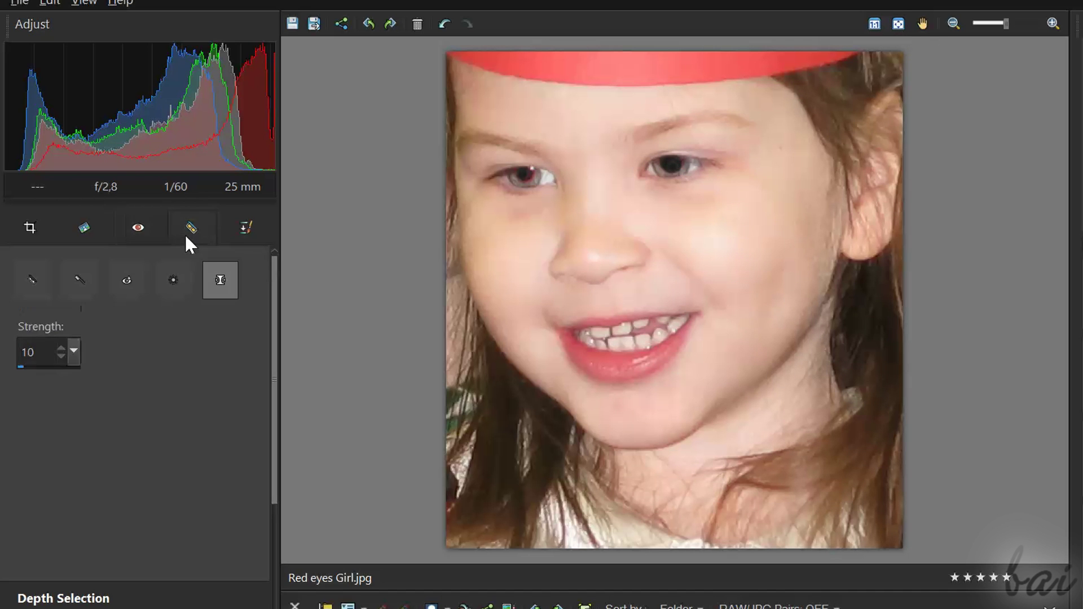
click(43, 283)
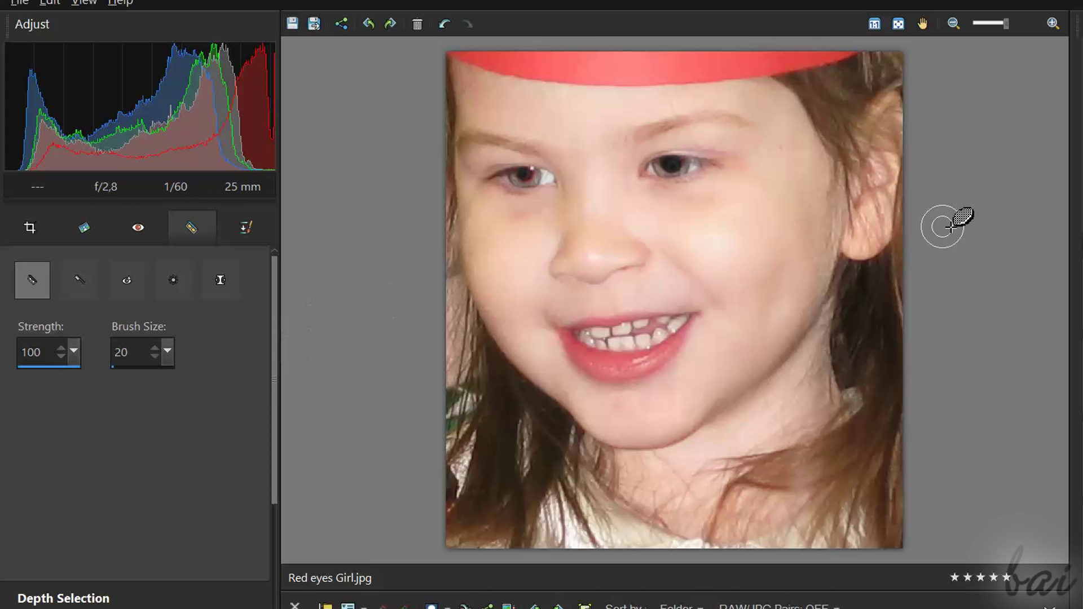
scroll(833, 106, up, 1)
scroll(931, 119, up, 1)
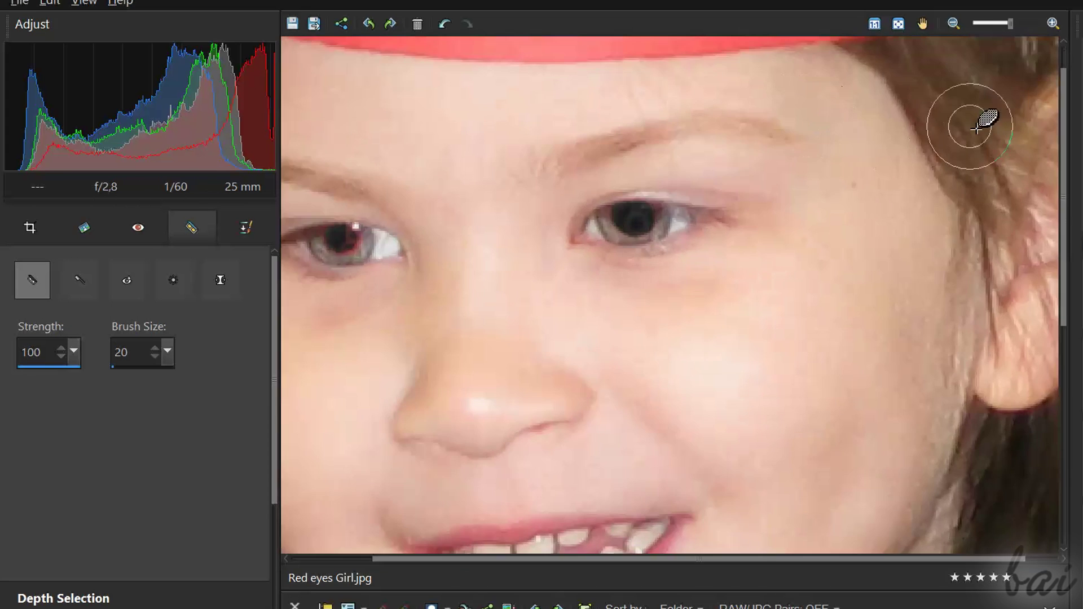
scroll(993, 135, up, 1)
click(759, 211)
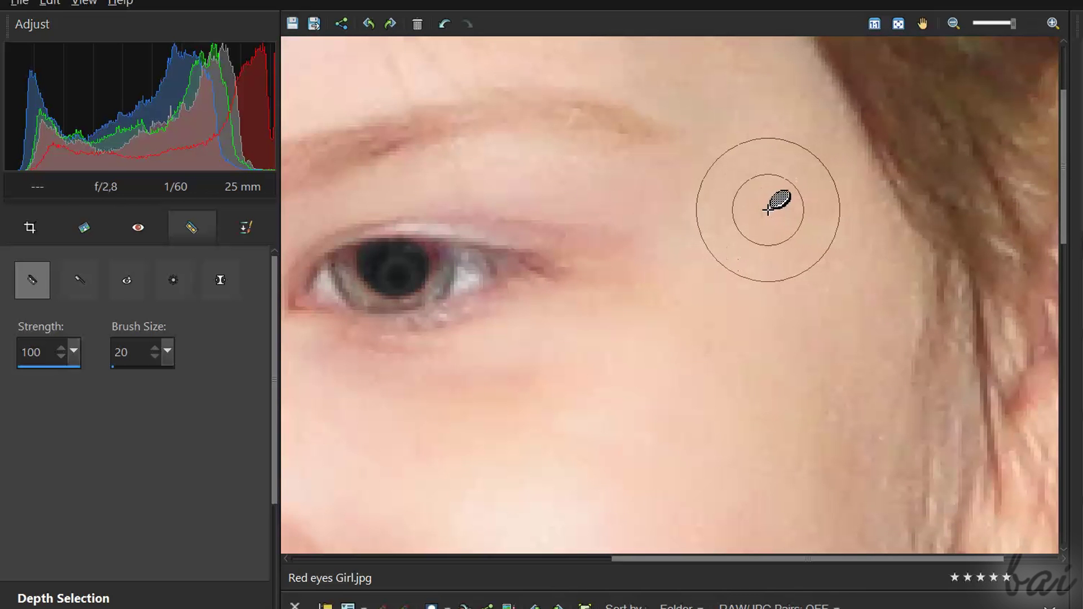
scroll(961, 165, down, 3)
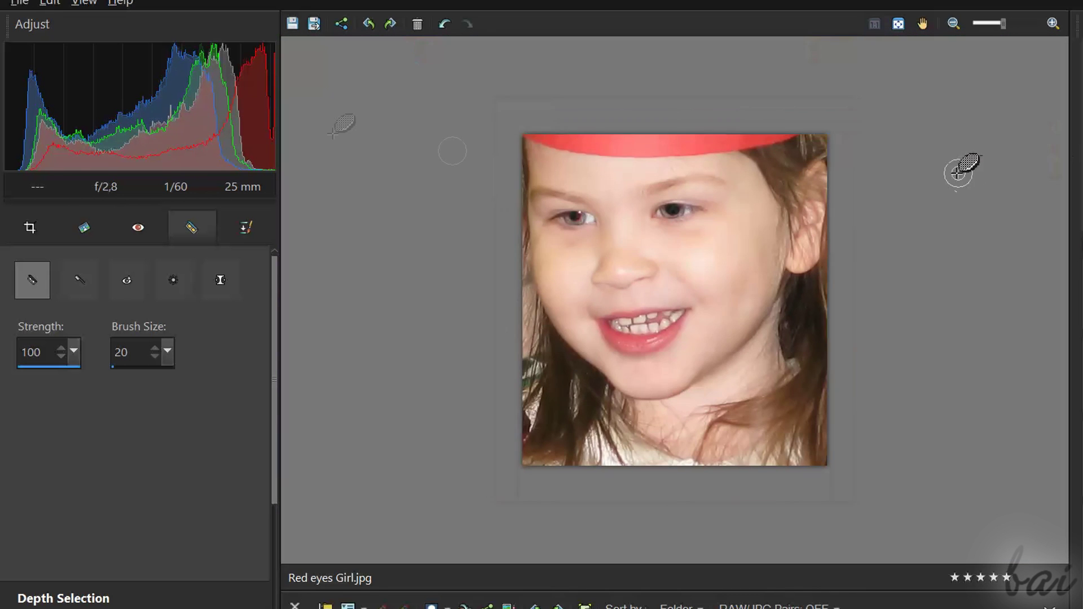
click(79, 281)
scroll(786, 254, up, 2)
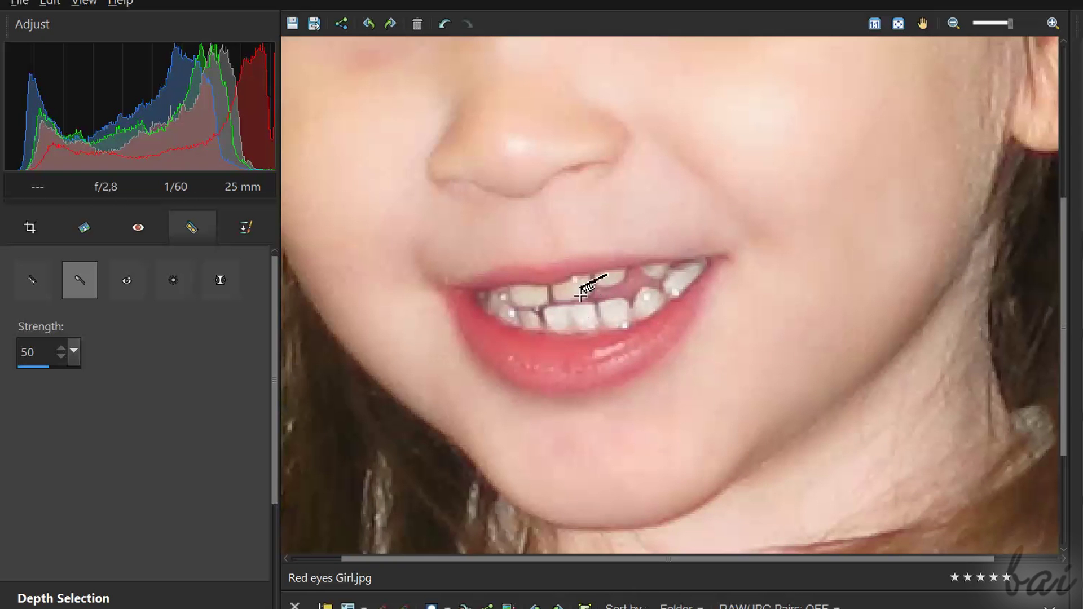
scroll(595, 277, down, 2)
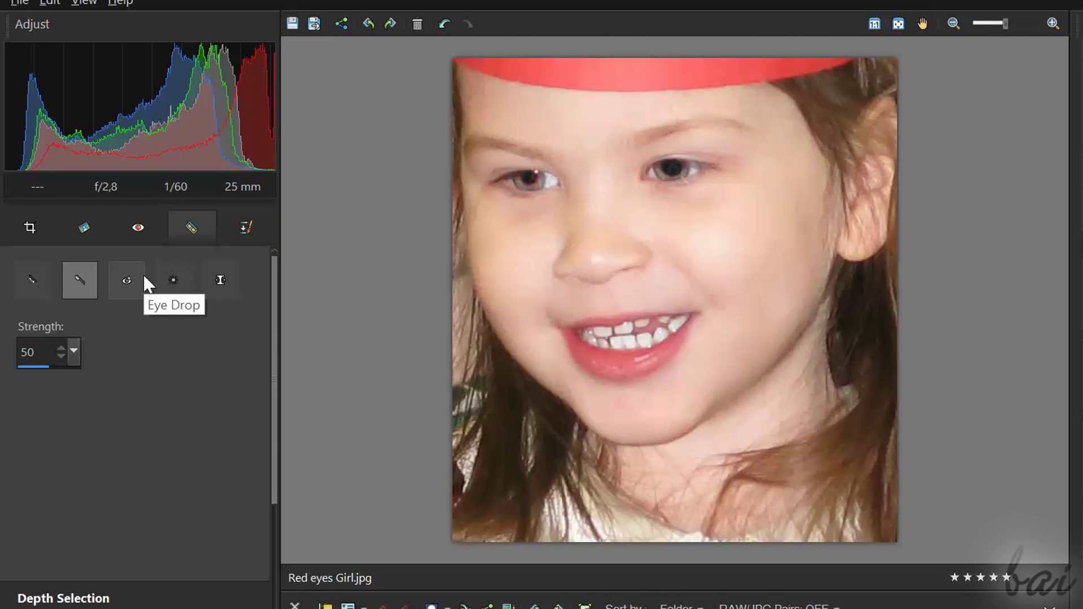
click(143, 273)
scroll(720, 169, up, 2)
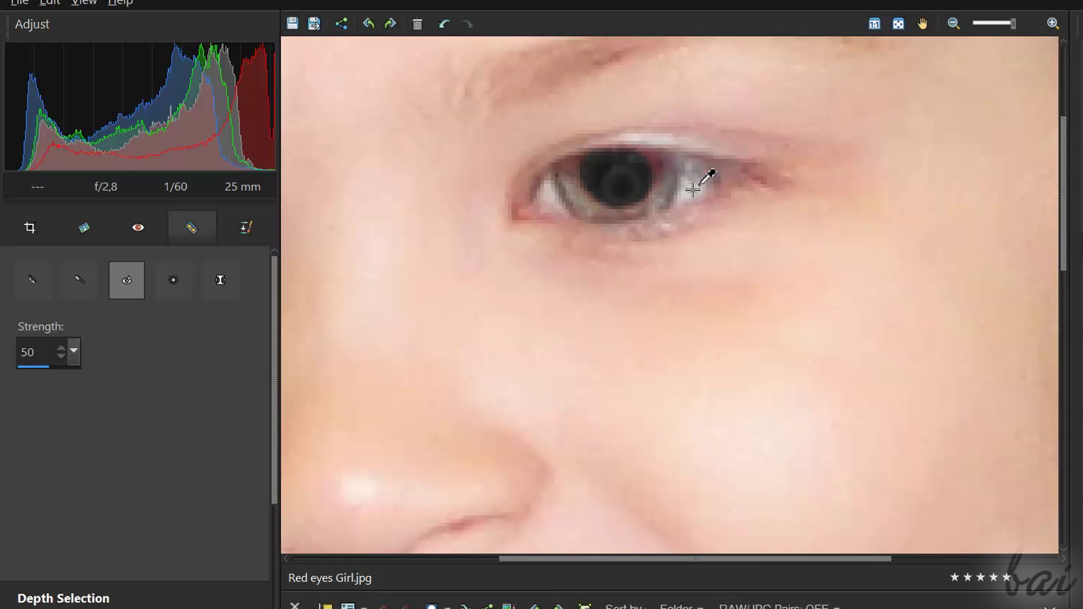
scroll(660, 191, up, 1)
scroll(609, 203, down, 3)
Step: Tan the skin across the face with Suntan and slim the right cheek with Thinify
click(177, 278)
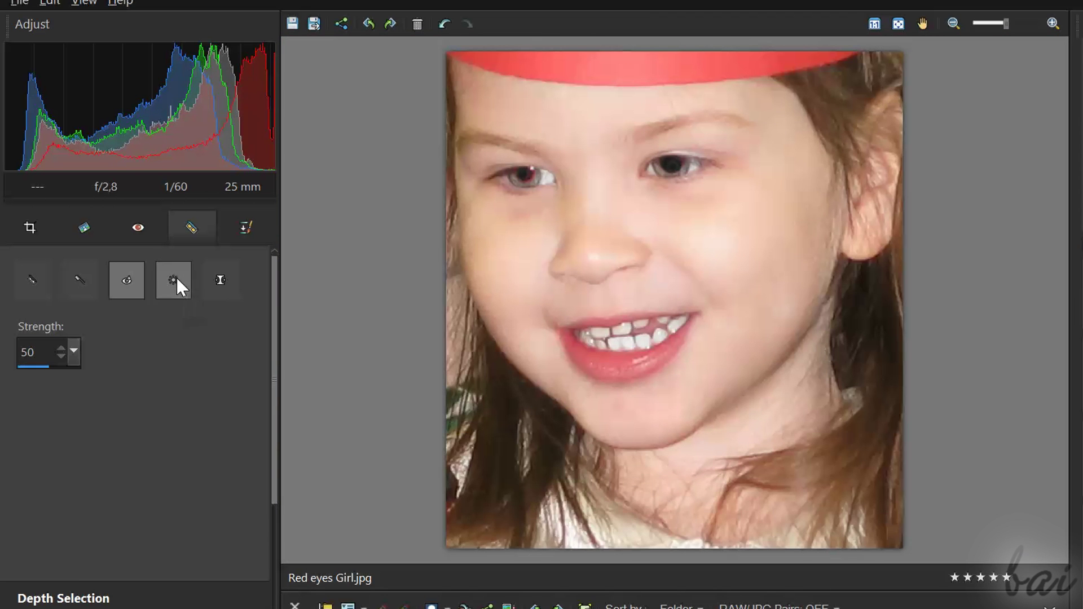
mouse_move(684, 217)
mouse_down()
mouse_move(636, 415)
mouse_move(768, 327)
mouse_move(772, 99)
mouse_move(740, 174)
mouse_move(652, 271)
mouse_move(496, 187)
mouse_move(293, 214)
mouse_up()
click(225, 279)
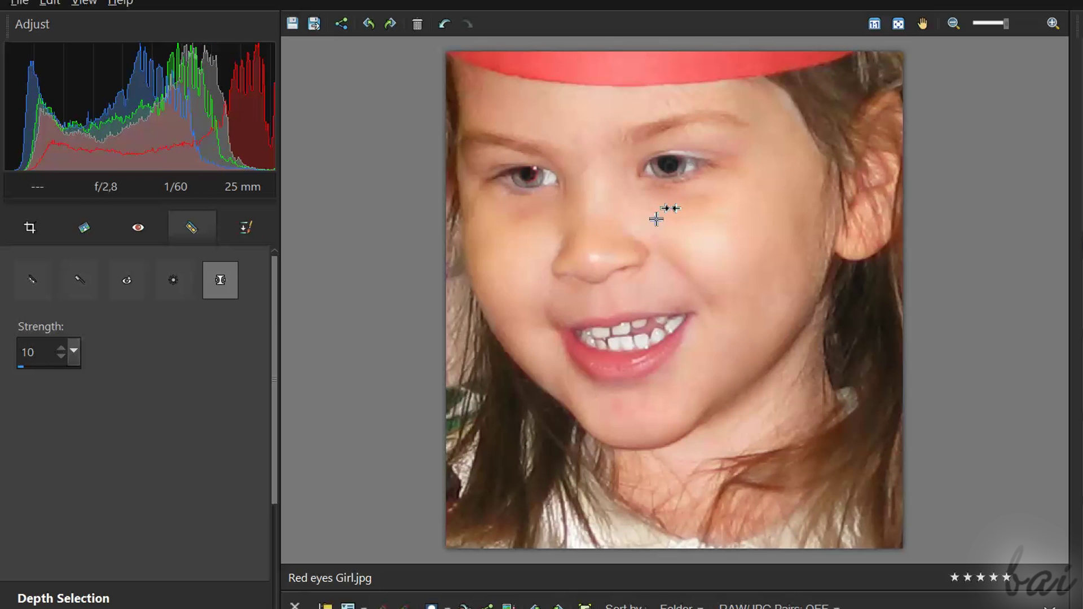
scroll(709, 246, down, 2)
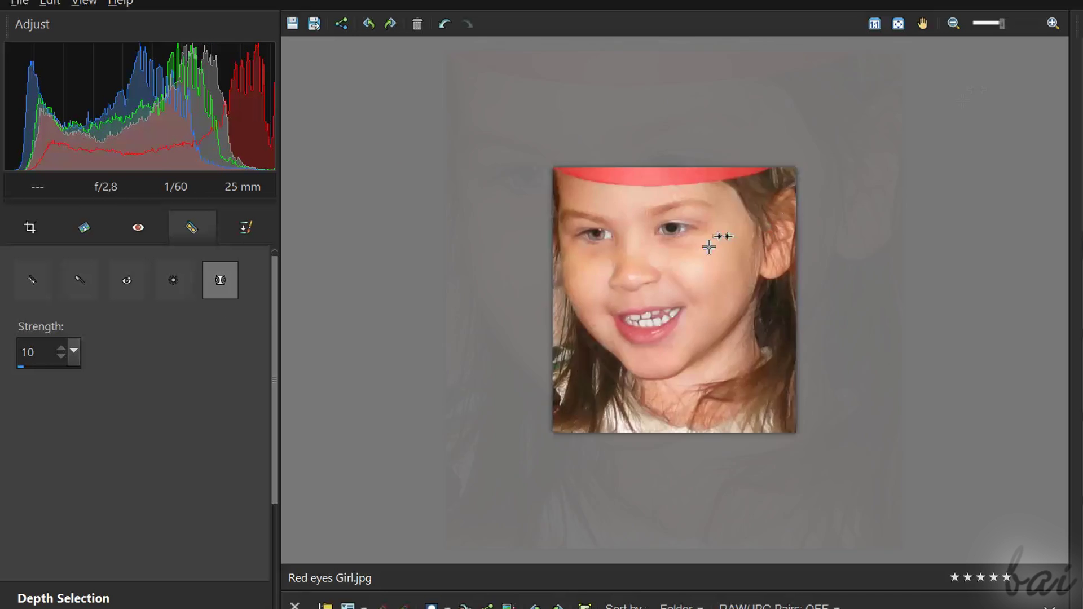
click(651, 279)
click(642, 269)
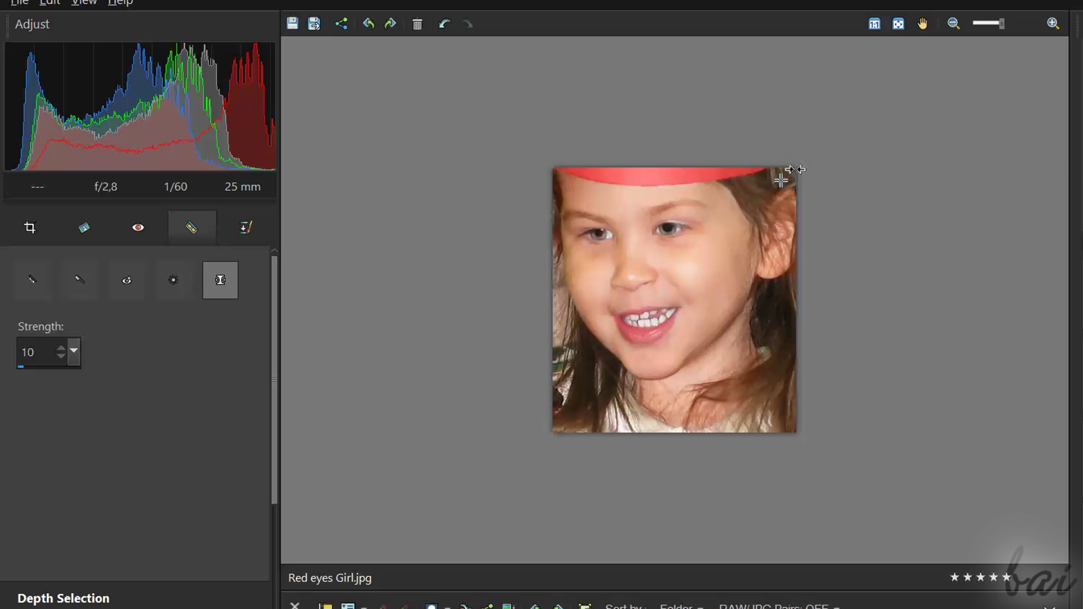
scroll(785, 156, up, 2)
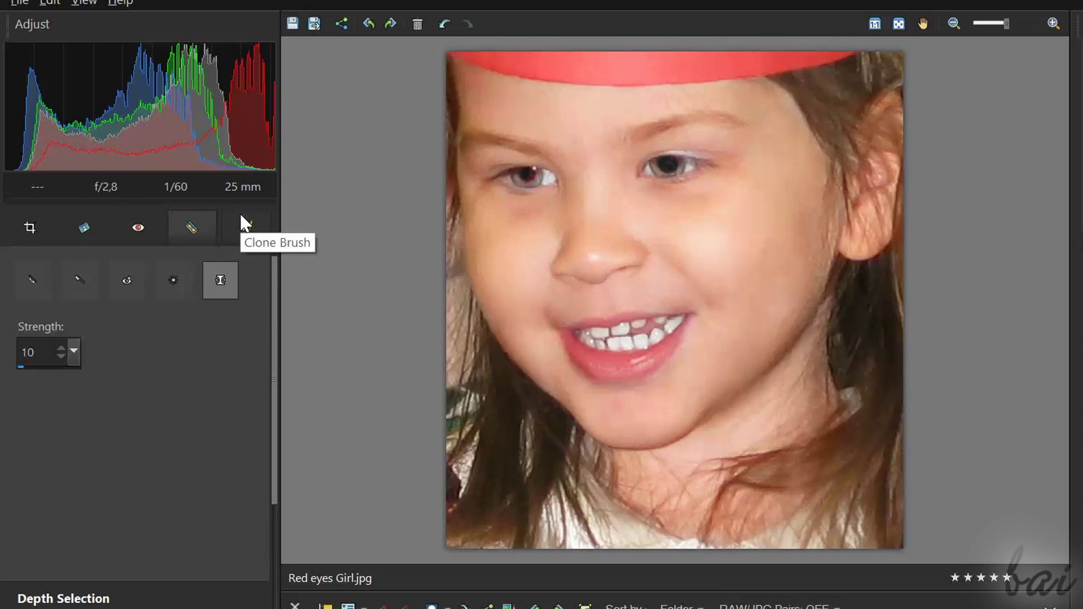
Step: Set a Clone Brush source on the hair and paint a first cloned stroke
click(240, 215)
scroll(653, 375, down, 3)
scroll(652, 375, up, 2)
scroll(392, 406, down, 2)
scroll(460, 363, up, 1)
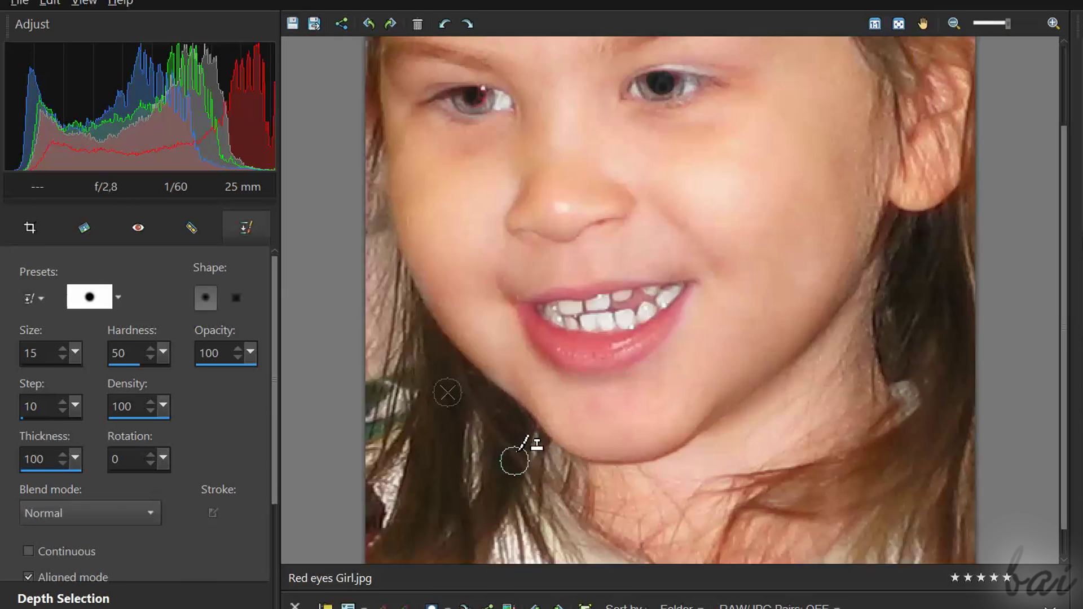
right_click(447, 392)
drag(471, 496, 473, 455)
scroll(592, 381, up, 1)
Step: Resample hair beside the neck, cover the grey patch, and compare using Undo/Redo
right_click(957, 346)
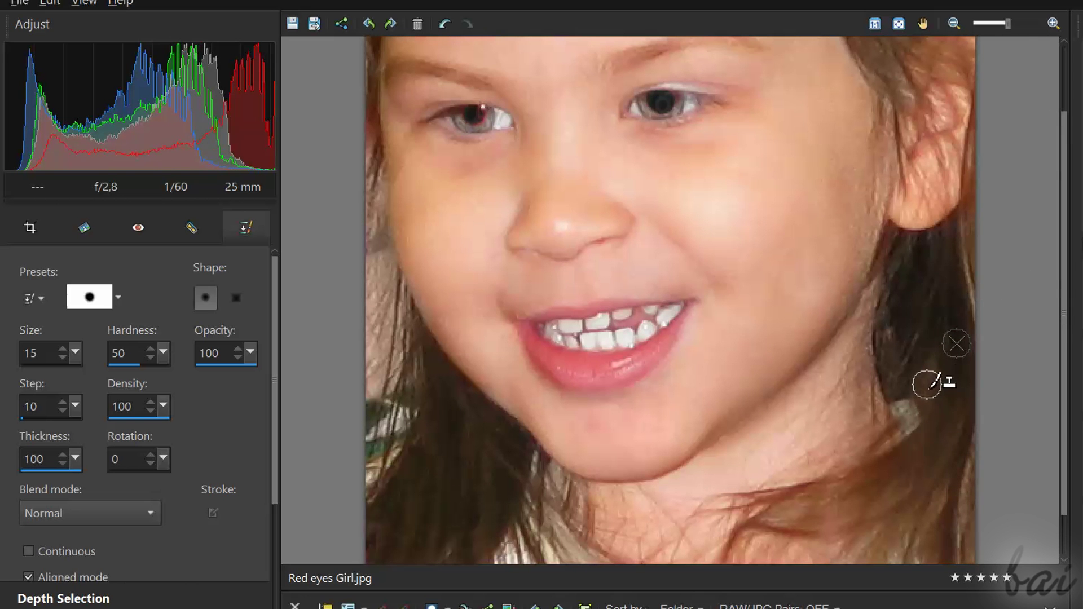
right_click(957, 396)
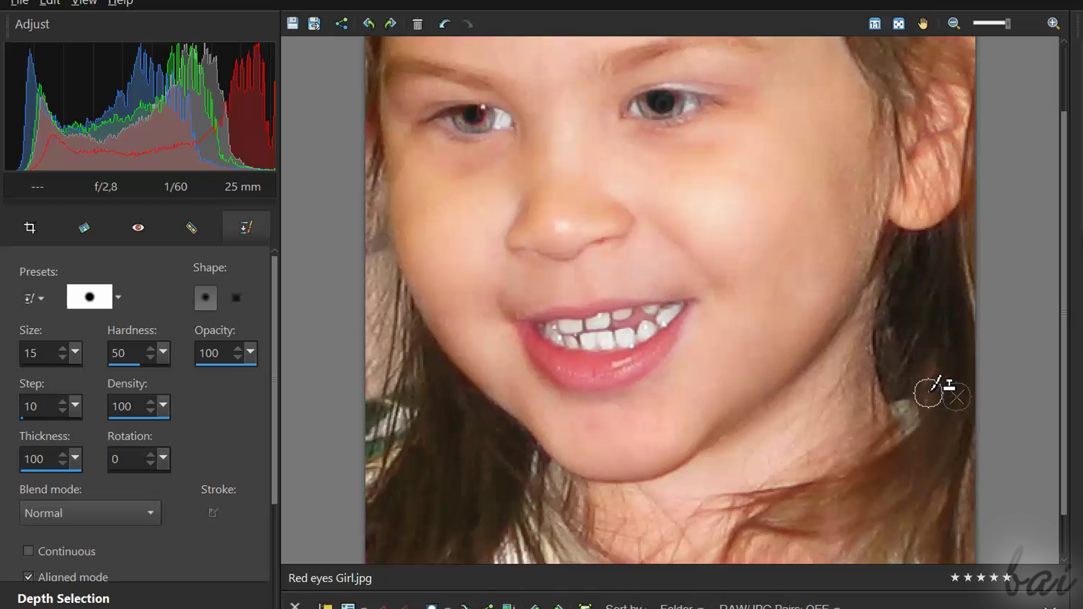
mouse_move(927, 391)
mouse_down()
mouse_move(894, 441)
mouse_move(796, 499)
mouse_move(677, 496)
mouse_up()
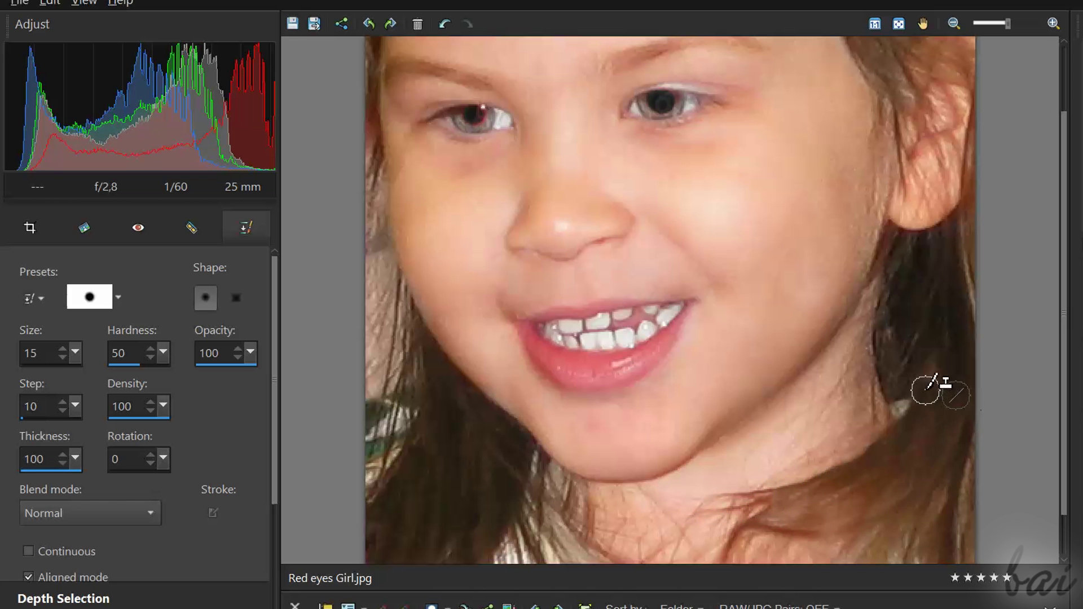
mouse_move(922, 398)
mouse_down()
mouse_move(804, 476)
mouse_move(691, 518)
mouse_up()
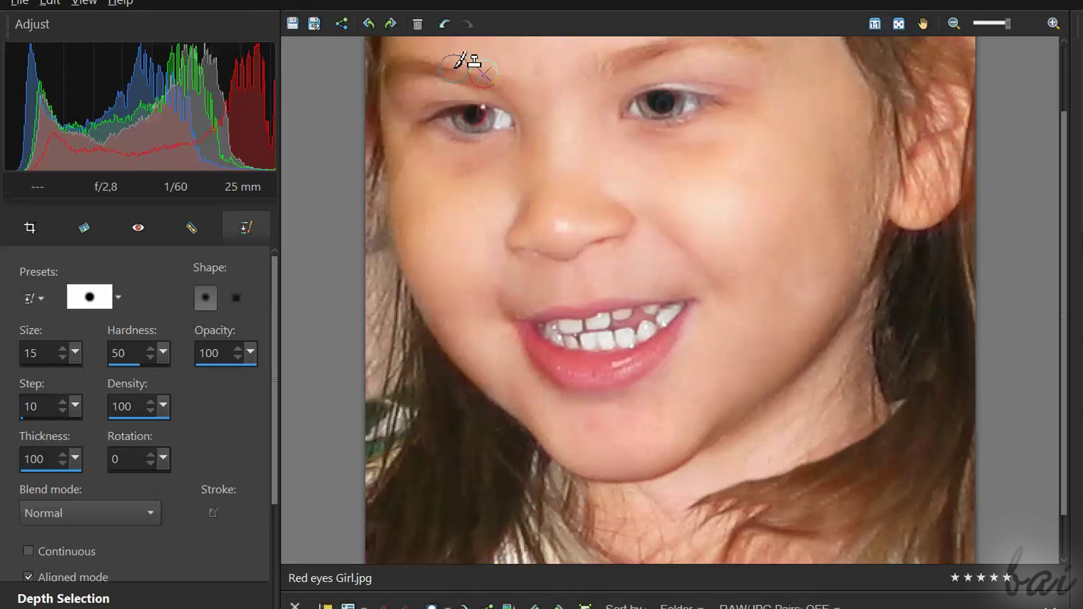
click(443, 24)
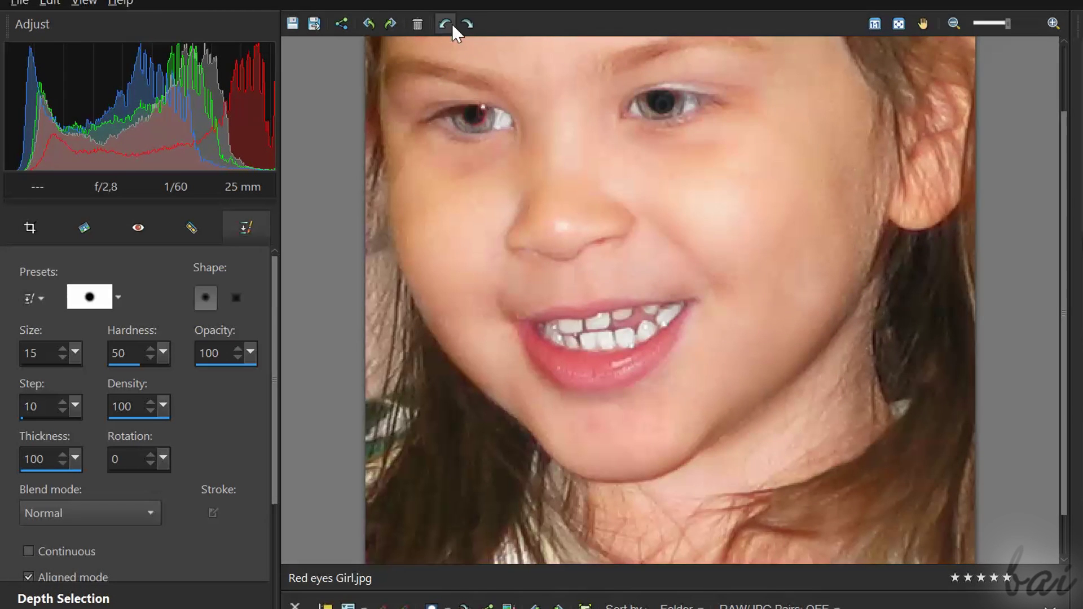
click(471, 22)
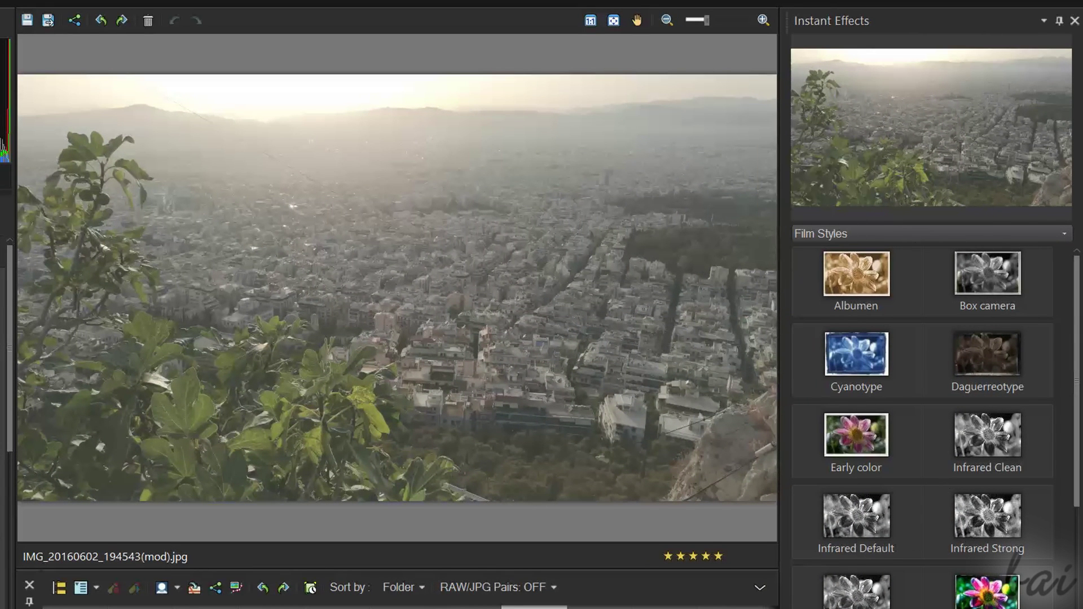
click(965, 234)
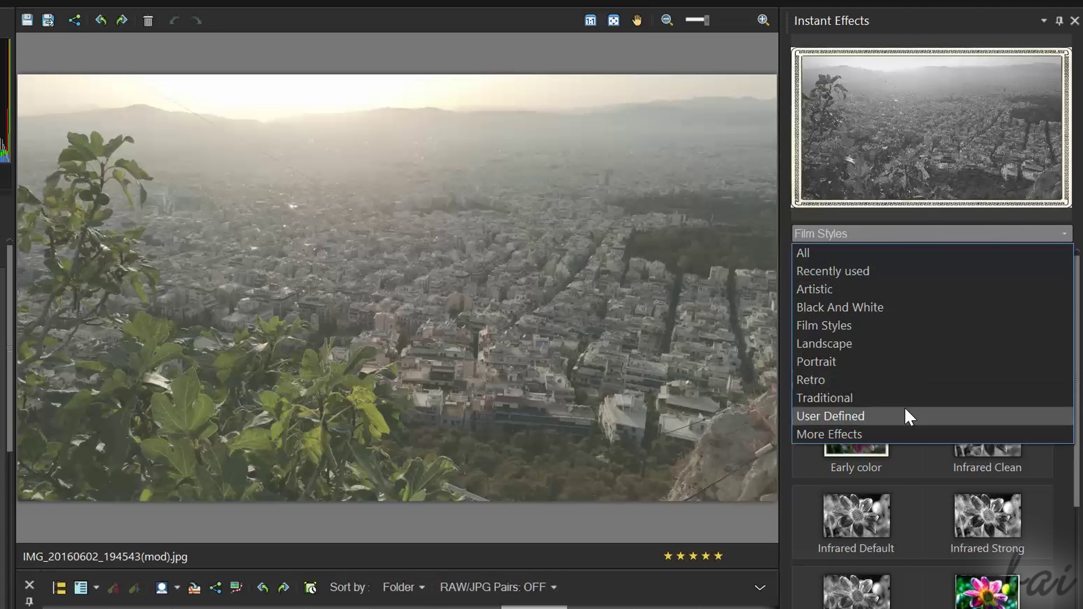
click(918, 237)
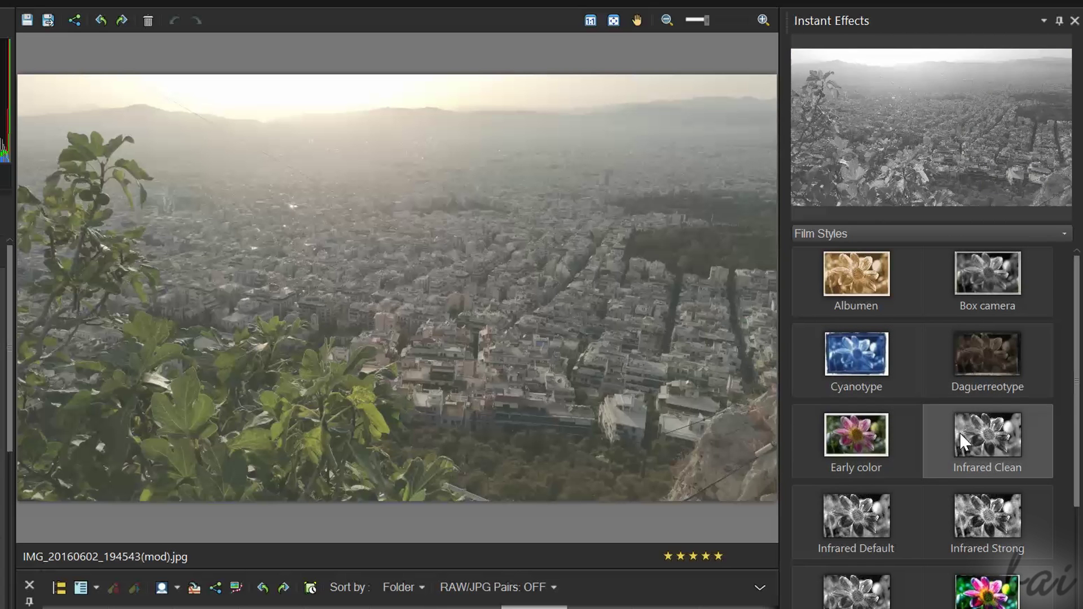
scroll(959, 432, down, 3)
click(984, 560)
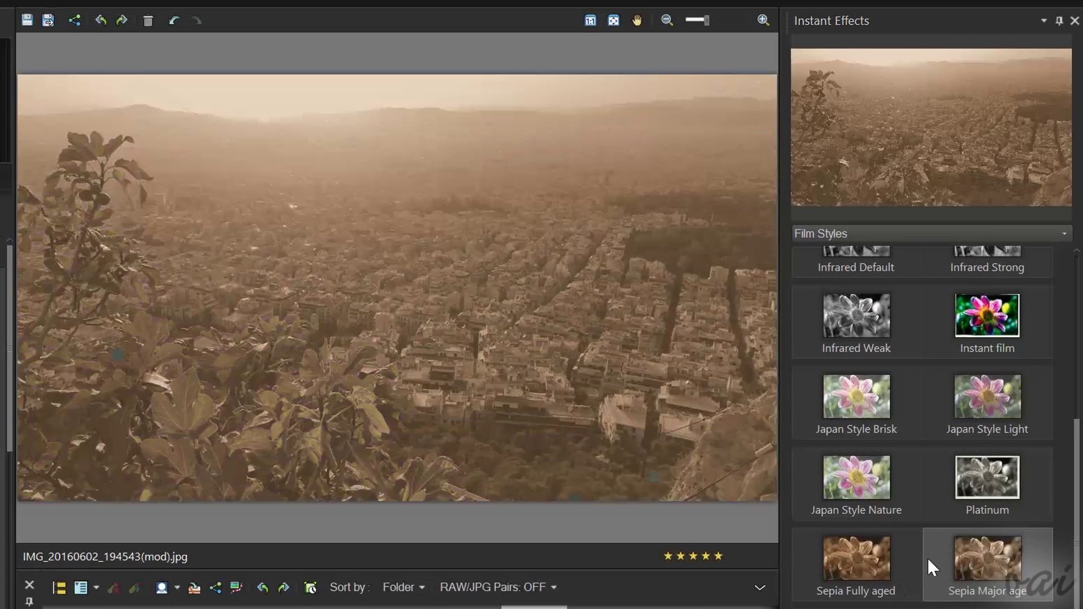
scroll(859, 361, up, 3)
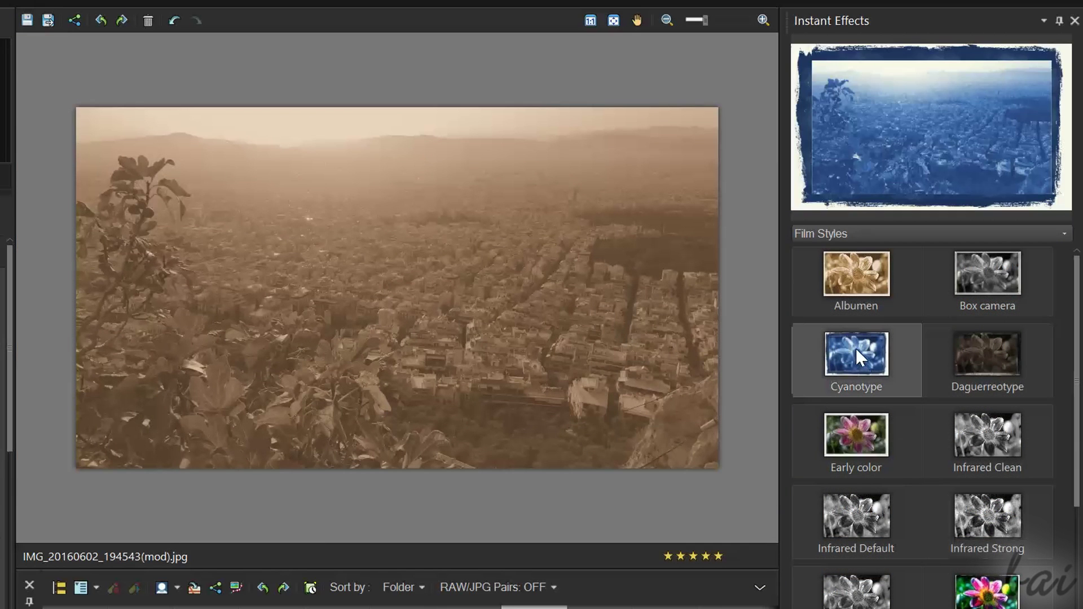
click(859, 358)
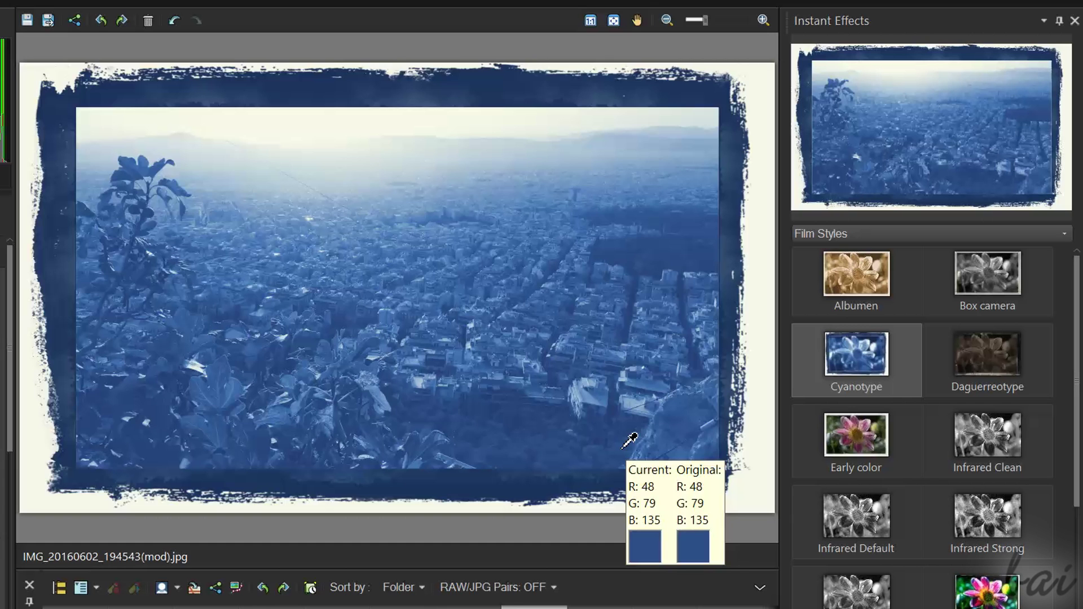
key(ctrl+z)
key(ctrl+z)
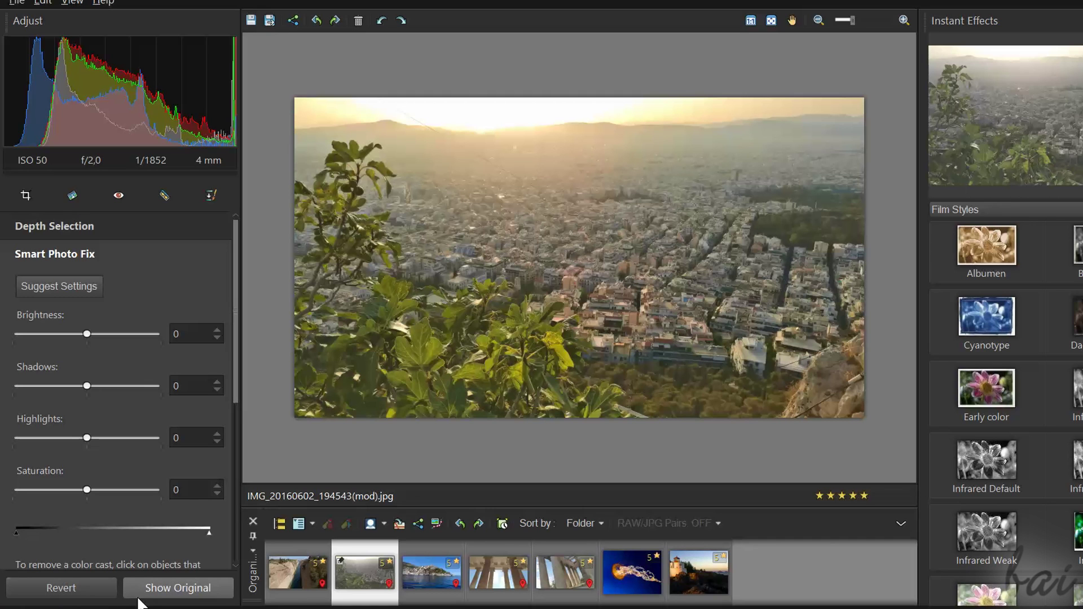
Step: Revert the photo, confirm Sí, and toggle Show Original to compare with the unedited version
click(89, 584)
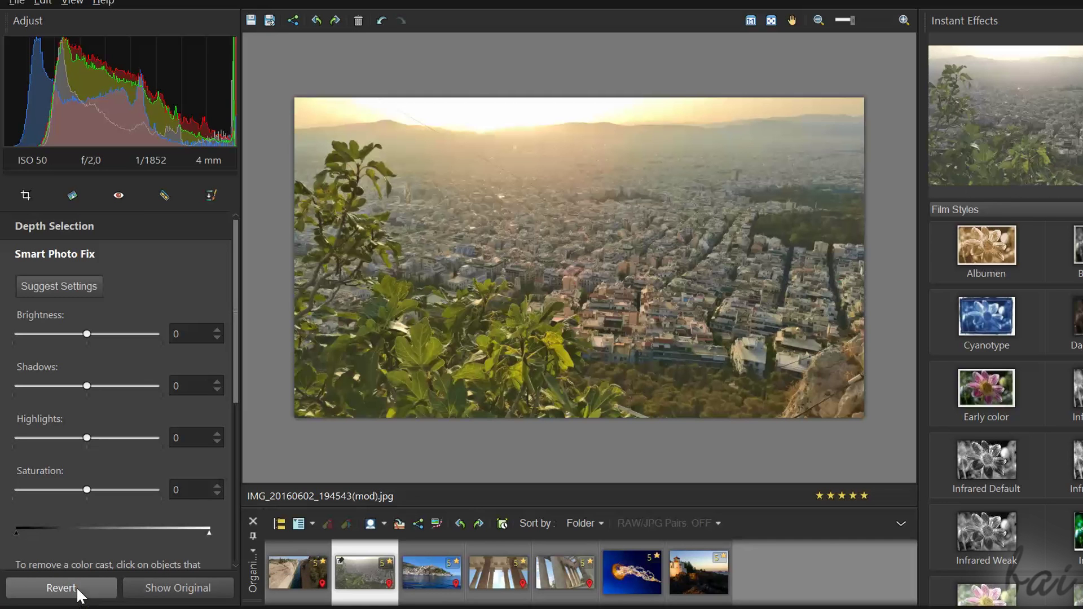
click(77, 586)
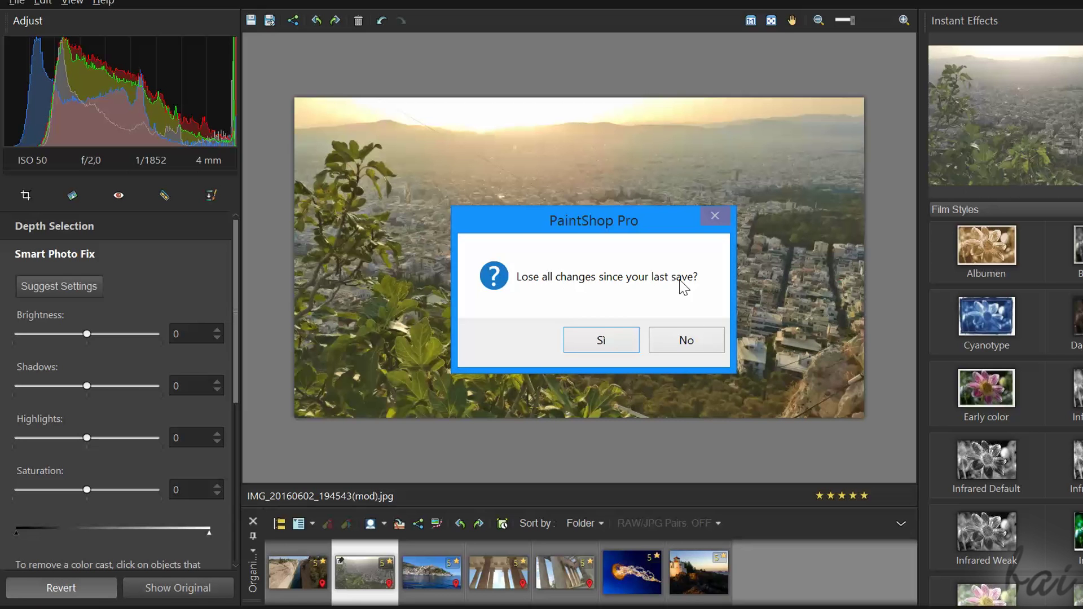
click(626, 341)
click(611, 271)
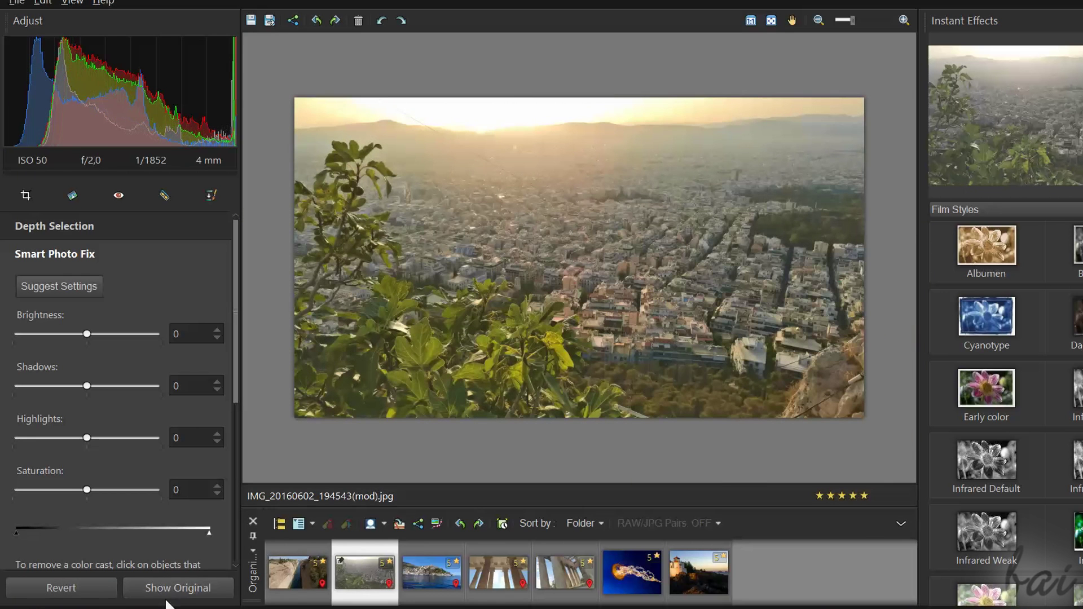
click(175, 593)
click(174, 592)
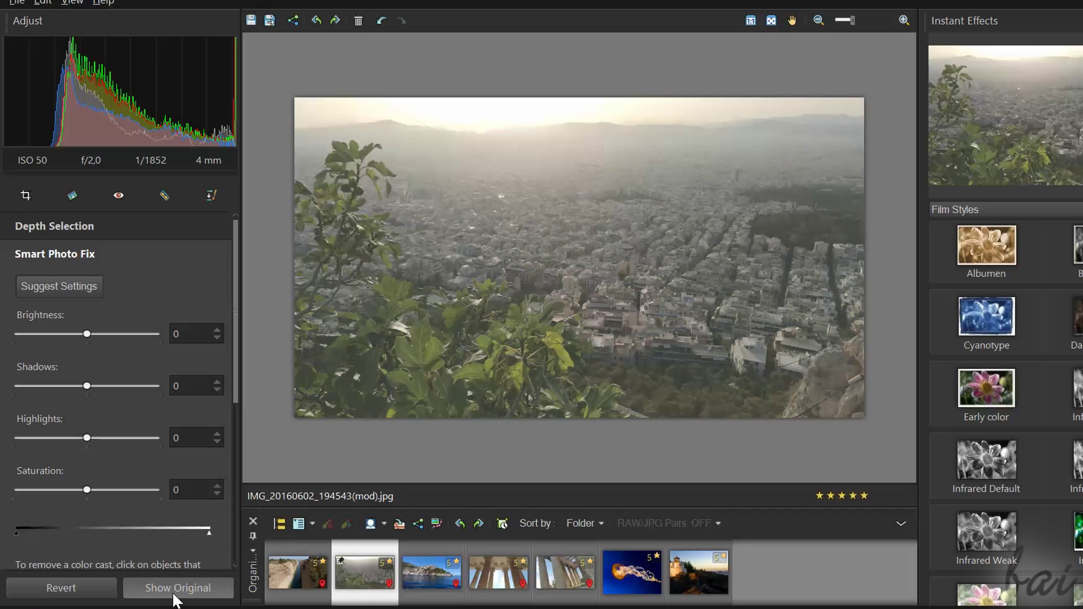
click(174, 595)
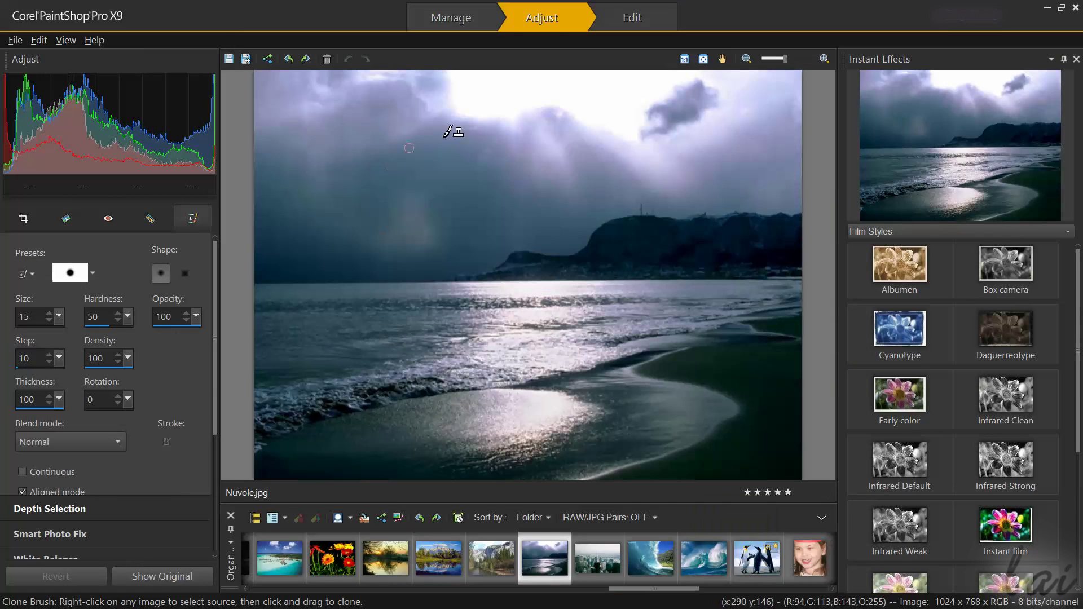
Step: In the Edit workspace, open Mountain15_1024.jpg, then close it so Nuvole.jpg stays active
click(646, 16)
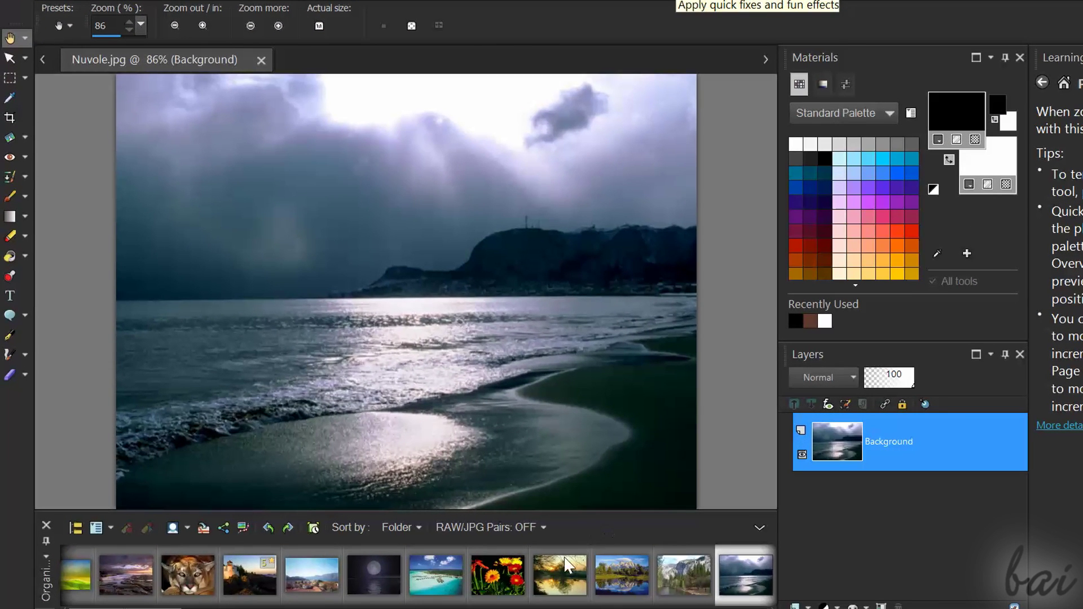
click(568, 580)
double_click(578, 564)
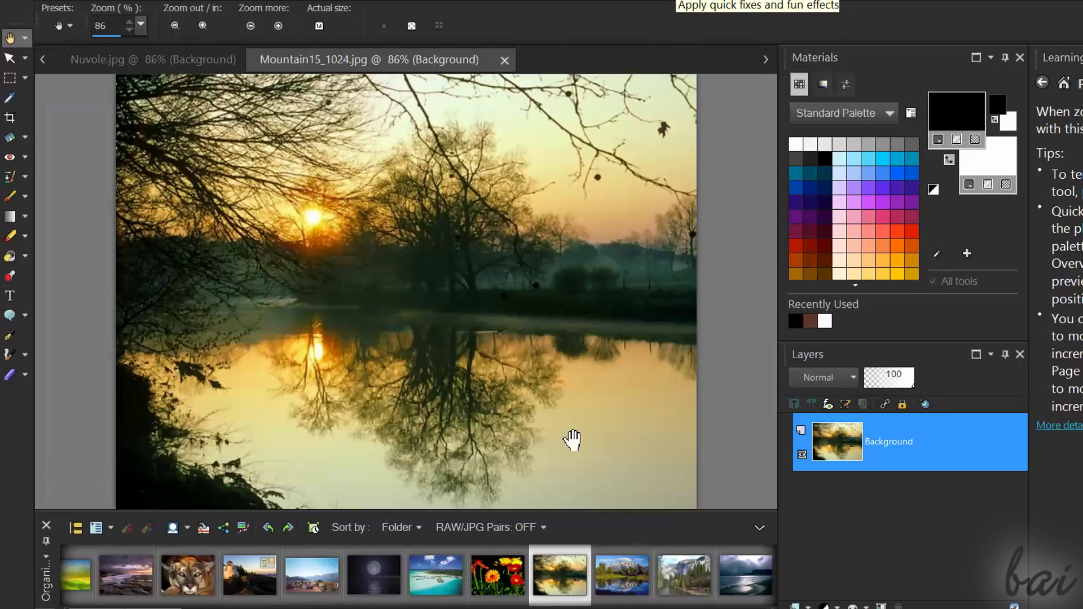
click(741, 579)
key(ctrl+F4)
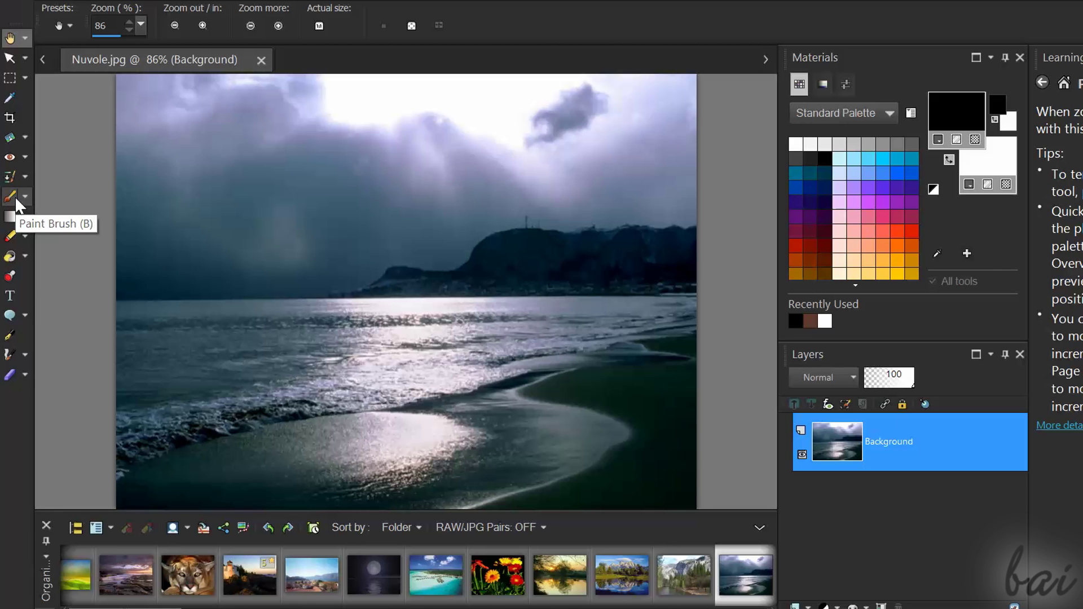
Step: Paint pink test strokes across the beach photo's sky with the Paint Brush
click(11, 194)
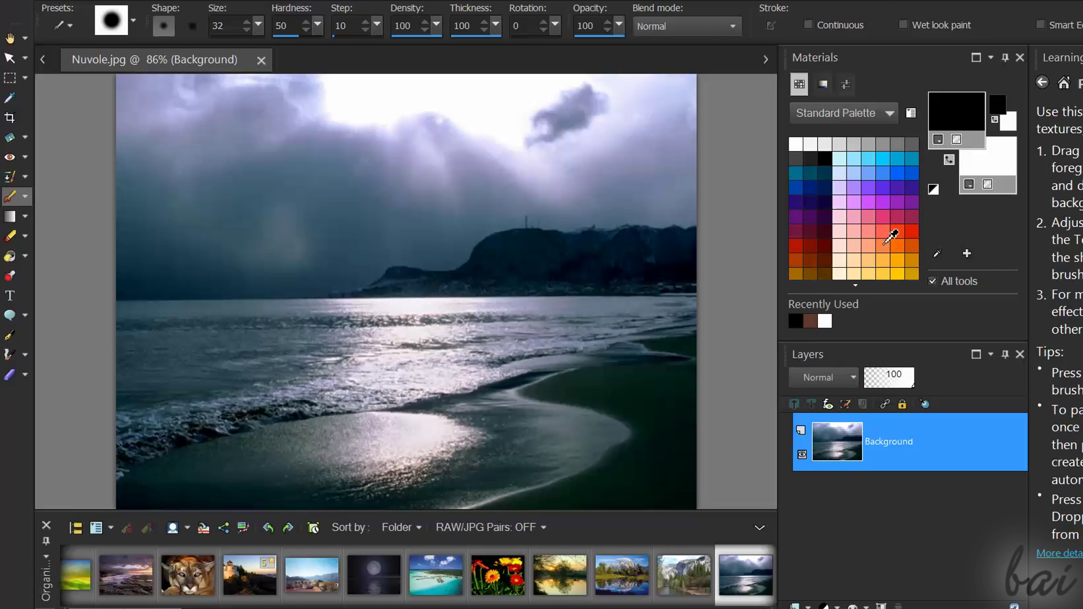
click(884, 218)
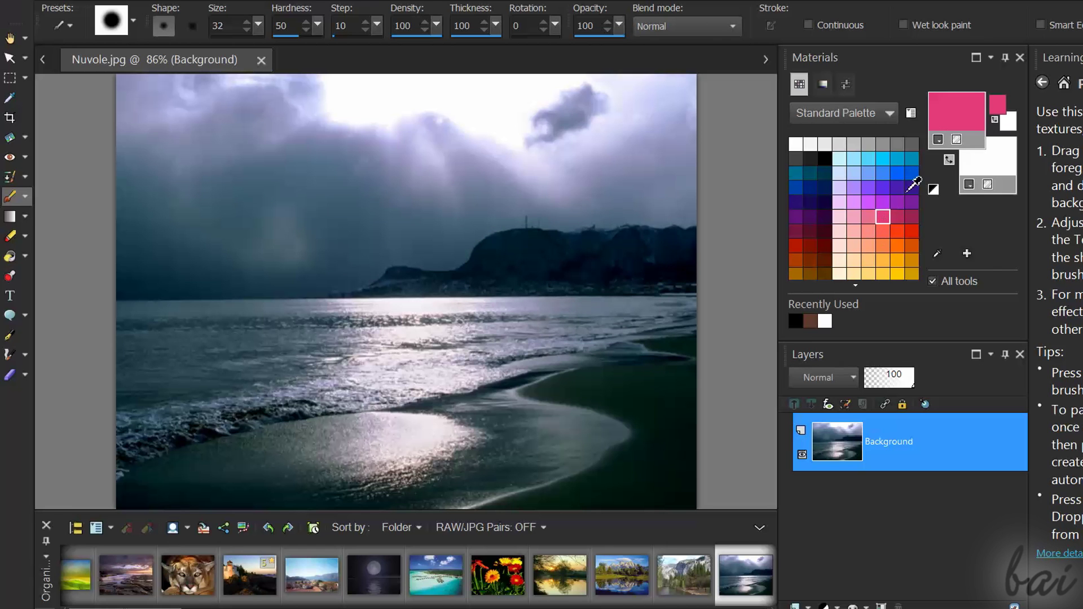
click(427, 194)
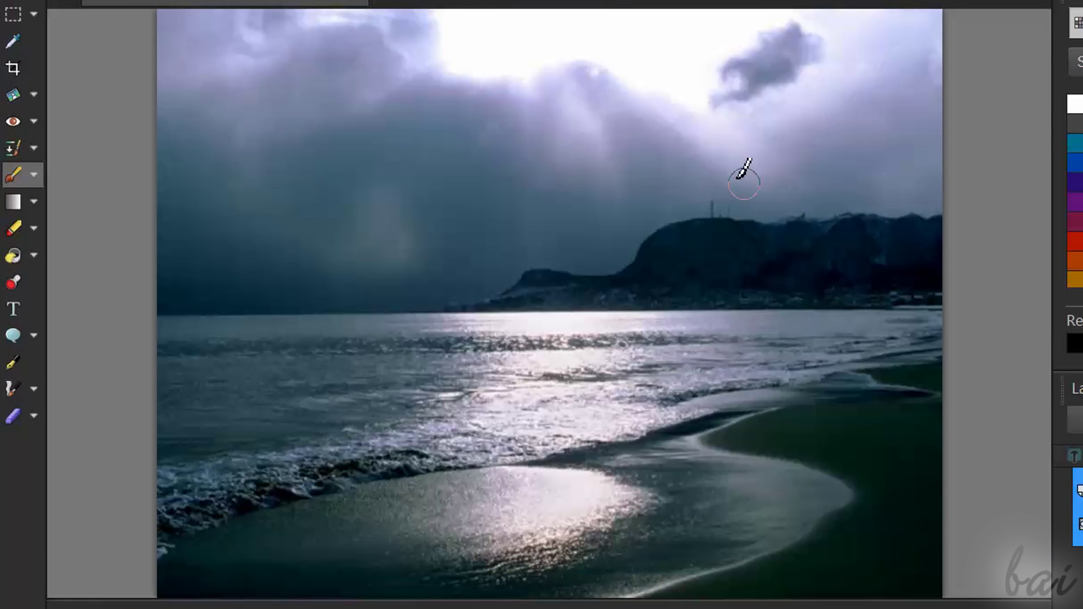
drag(546, 171, 466, 172)
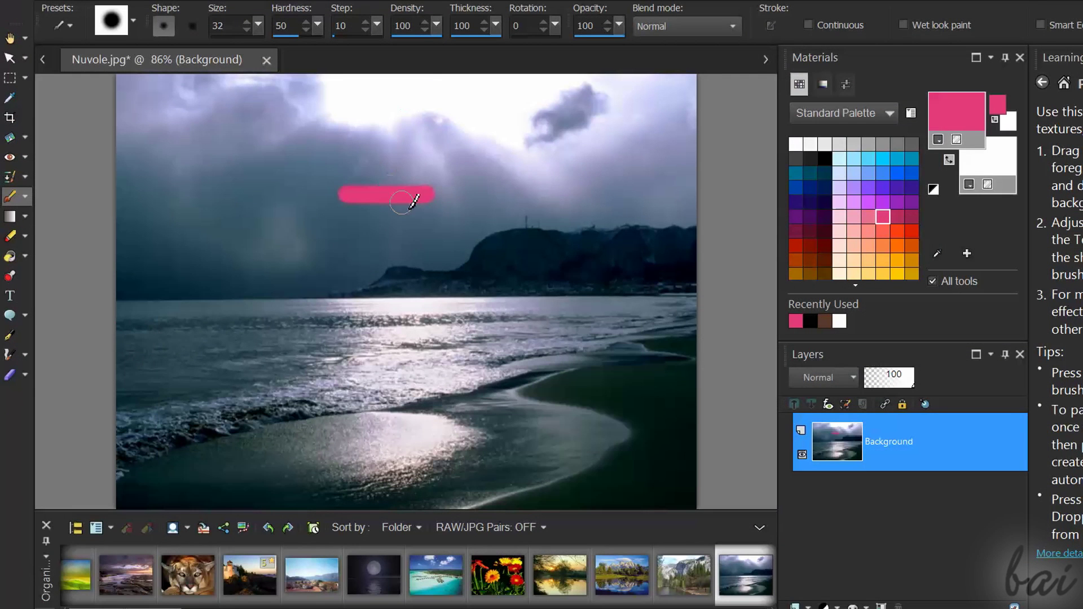
drag(432, 217, 365, 218)
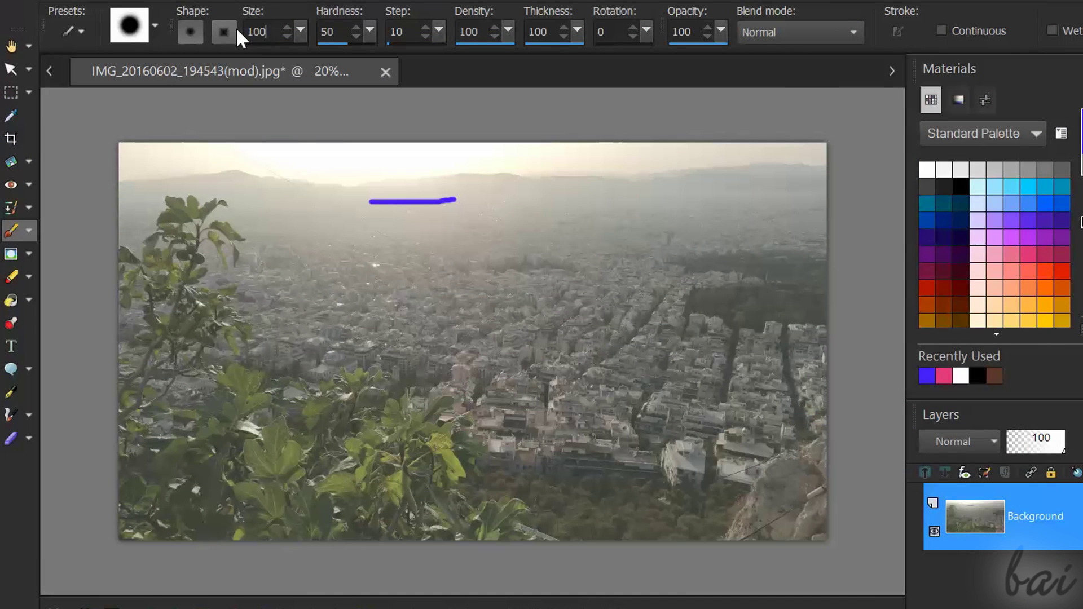
Step: Paint blue strokes on the city photo, changing brush size and hardness between strokes
drag(370, 225, 465, 226)
text(100)
key(Return)
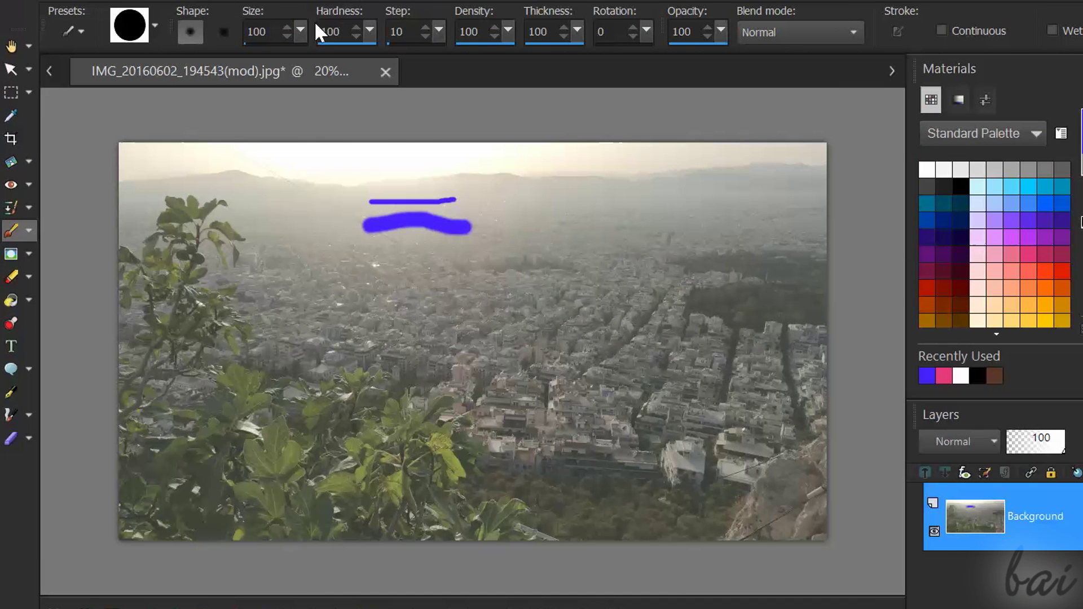
drag(355, 252, 482, 262)
text(300)
click(336, 31)
text(1)
click(349, 317)
drag(382, 315, 548, 212)
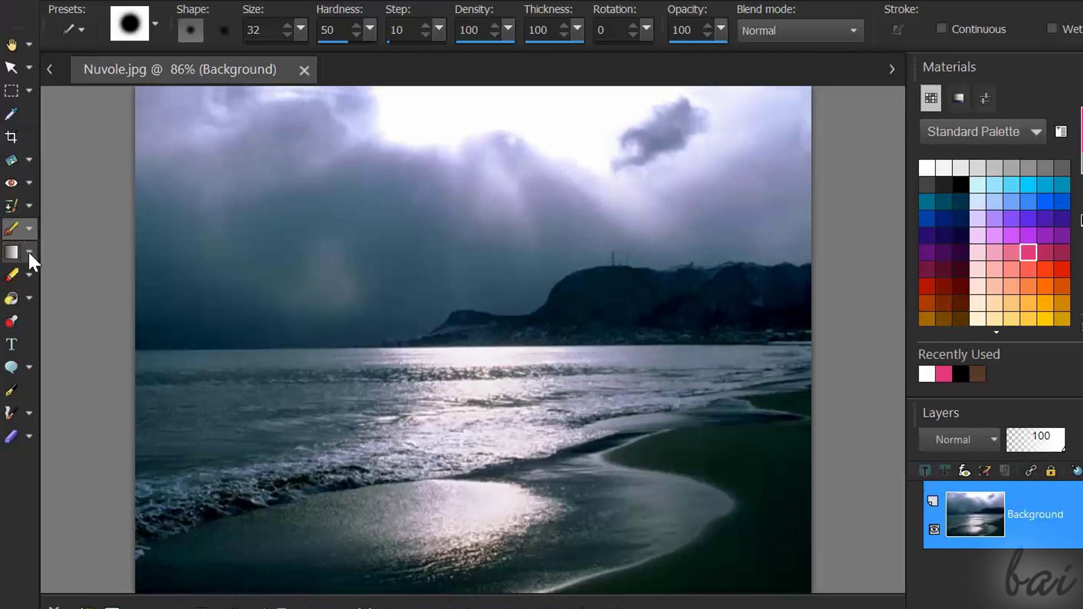
Step: Saturate the clouds purple and desaturate the sea and beach with Saturation Up/Down
click(29, 252)
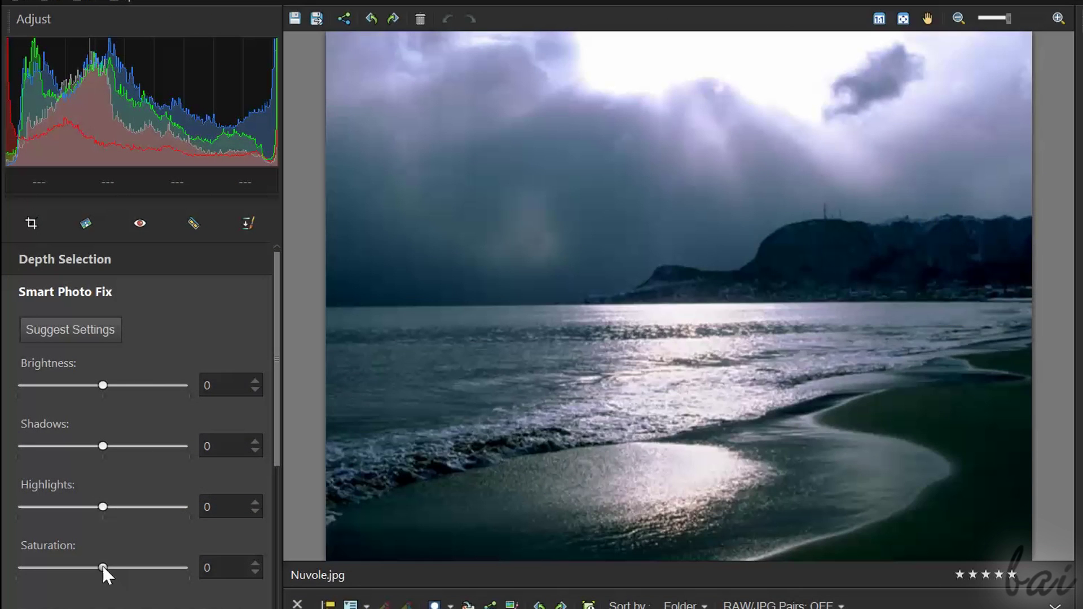
mouse_move(102, 567)
mouse_down()
mouse_move(20, 559)
mouse_move(190, 572)
mouse_up()
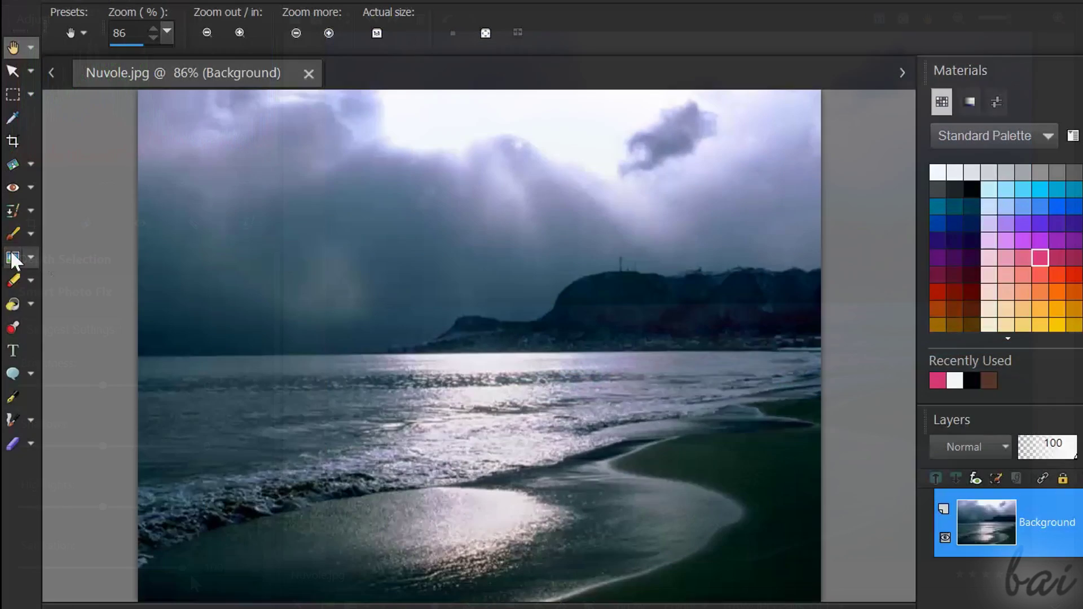
click(15, 259)
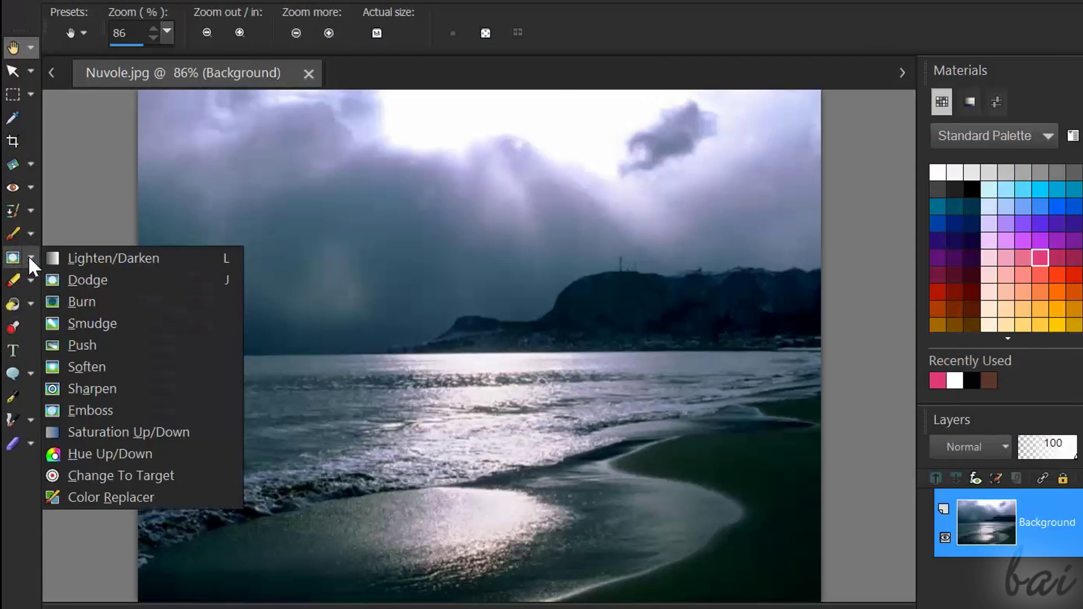
click(155, 431)
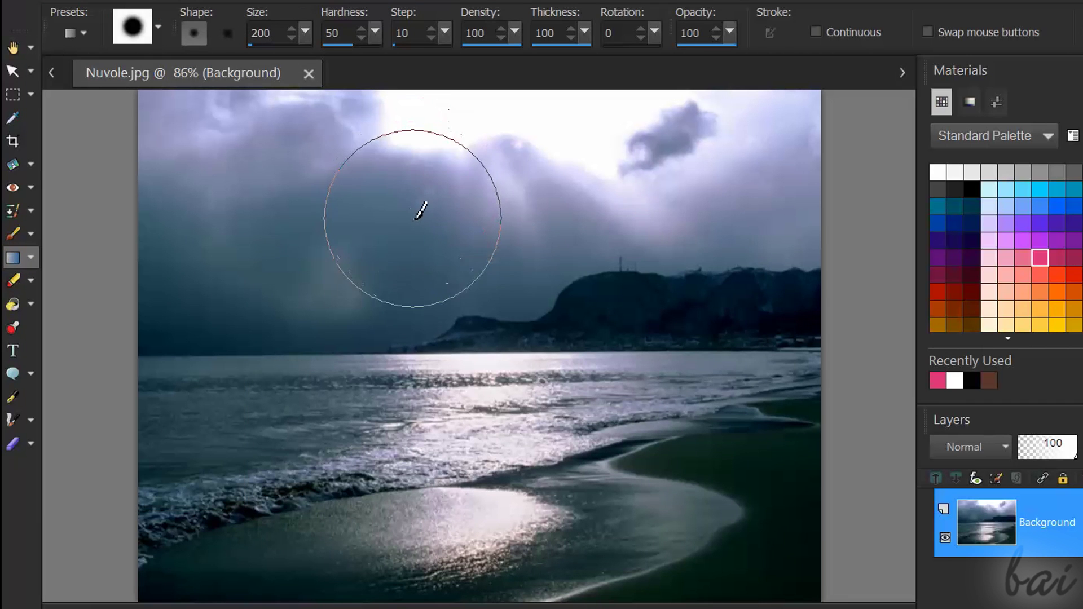
drag(415, 193, 508, 194)
mouse_move(343, 446)
mouse_down()
mouse_move(308, 386)
mouse_move(778, 381)
mouse_move(169, 398)
mouse_up()
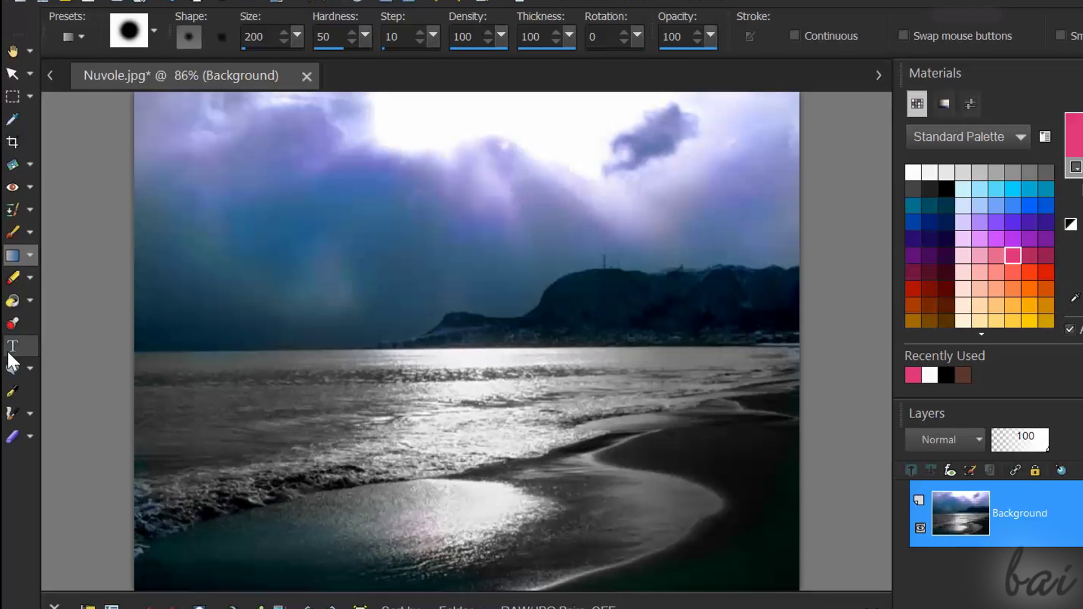
Step: Type the title 'Sea landscape' in the sky in Bickham Script Pro, size 72
click(13, 346)
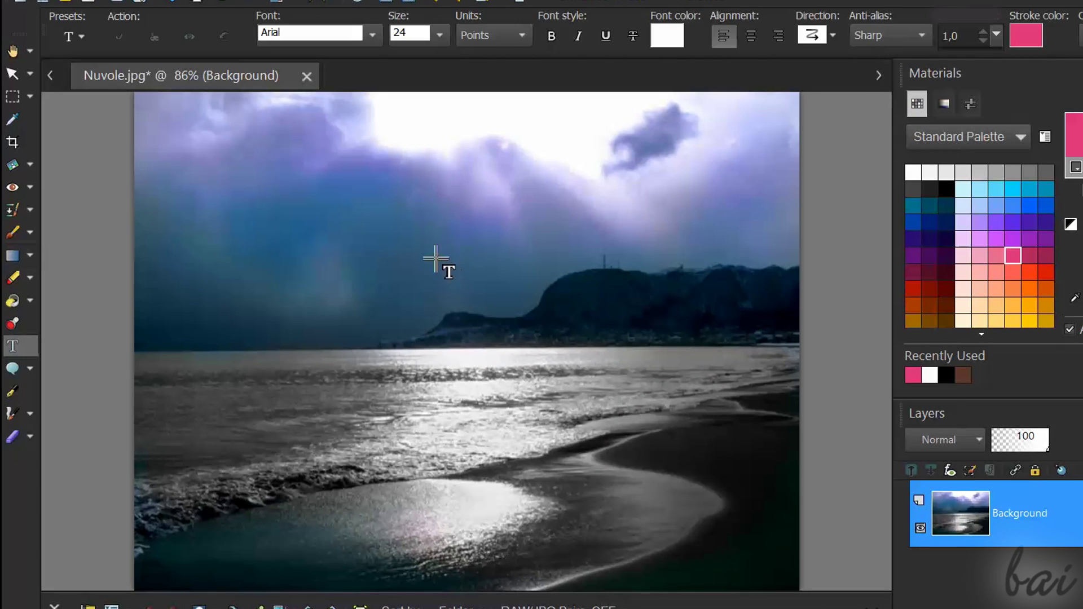
click(329, 238)
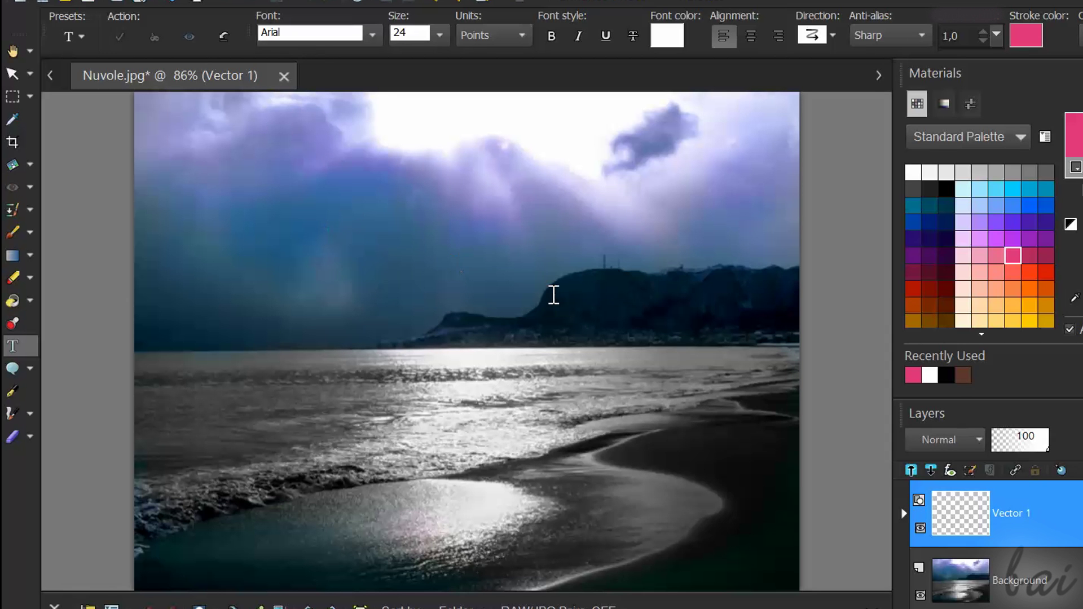
text(Sea landscape)
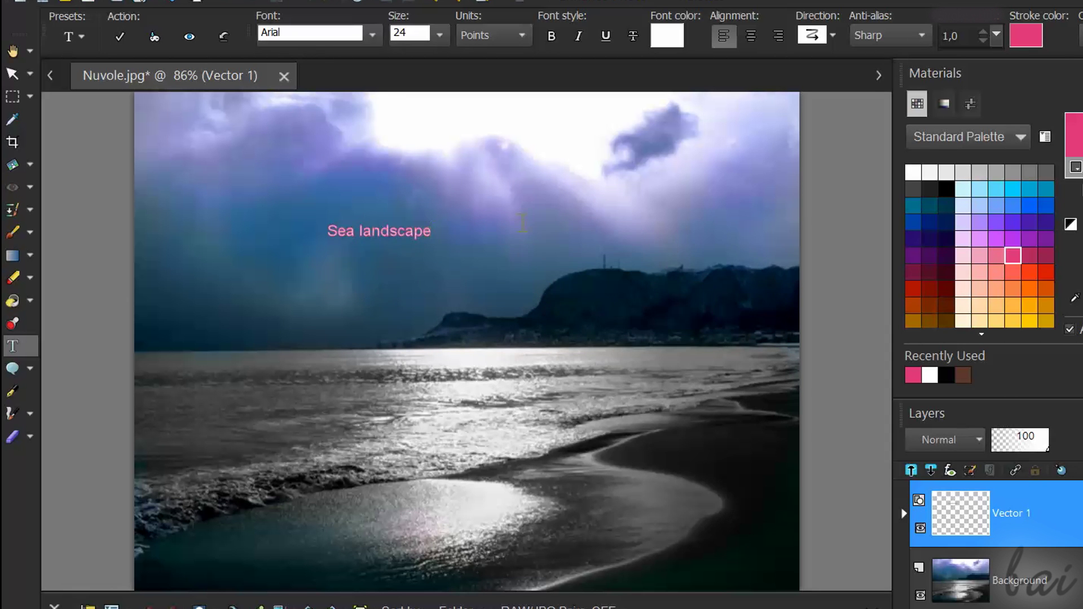
scroll(322, 228, up, 1)
scroll(223, 234, up, 1)
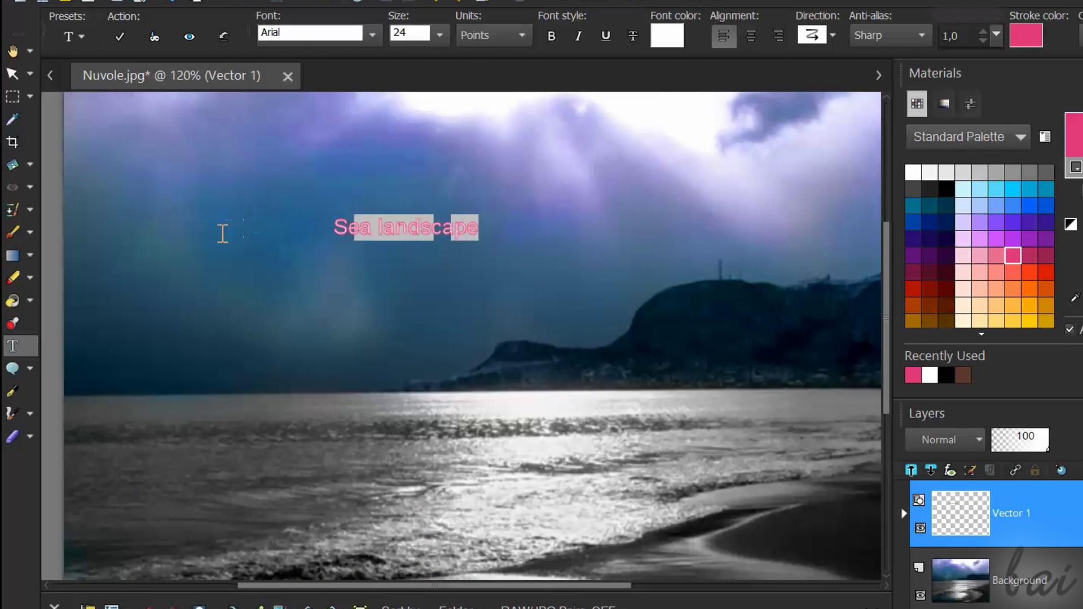
click(438, 36)
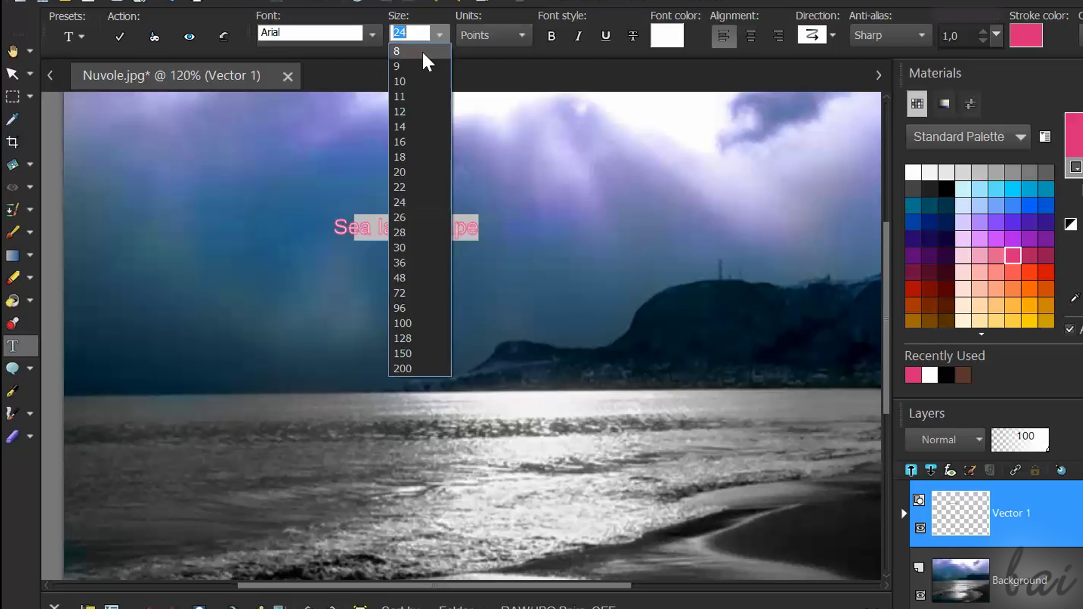
click(419, 293)
scroll(406, 295, down, 2)
click(373, 35)
scroll(494, 420, down, 3)
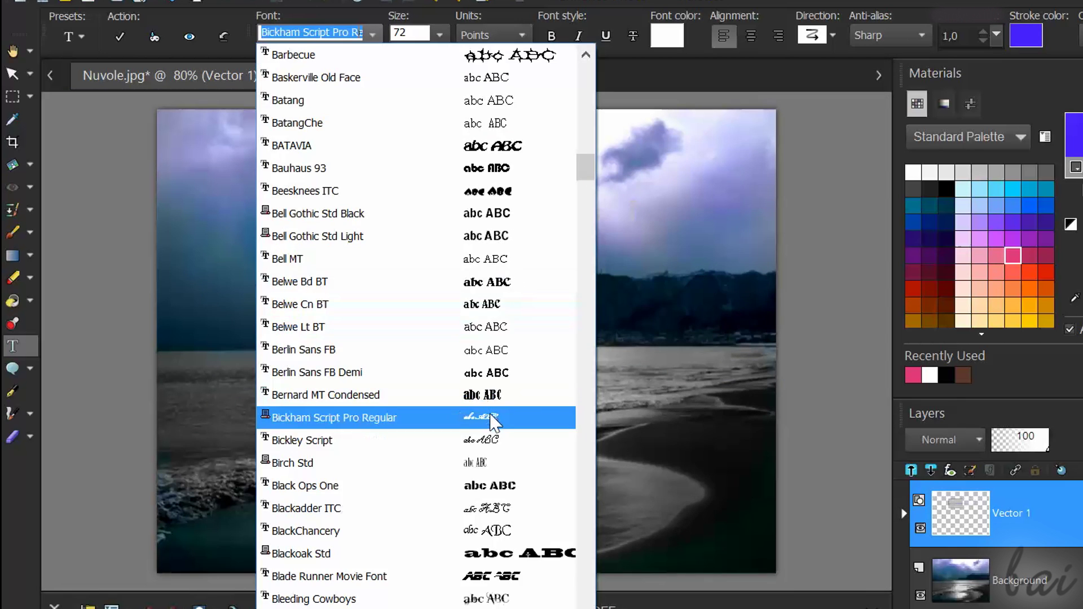
click(492, 421)
click(503, 186)
scroll(338, 136, up, 1)
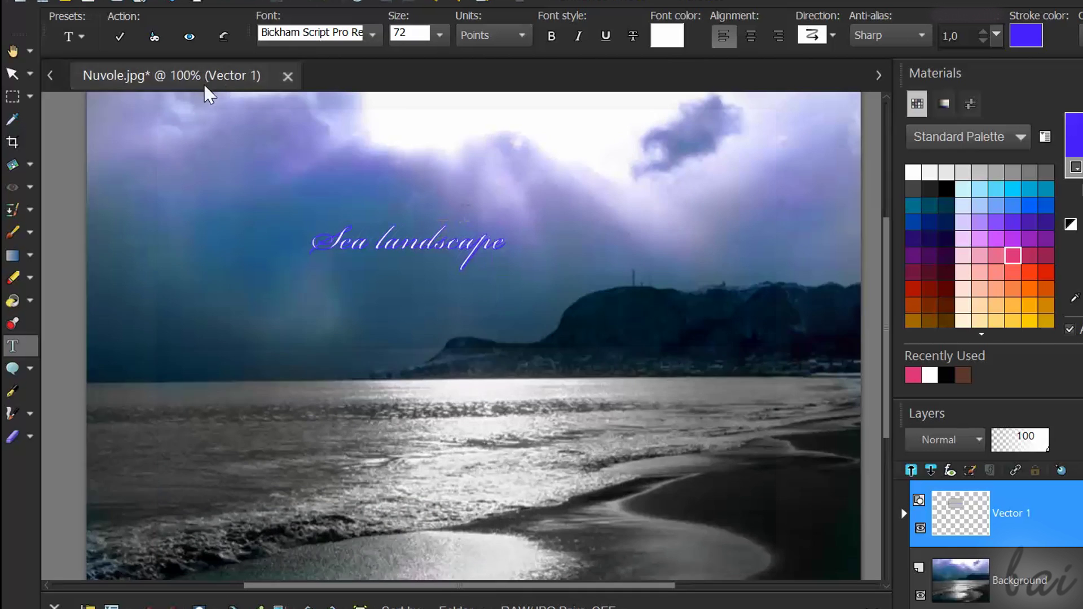
Step: Enlarge and tilt the title diagonally in the upper-left sky using the Pick tool
click(12, 75)
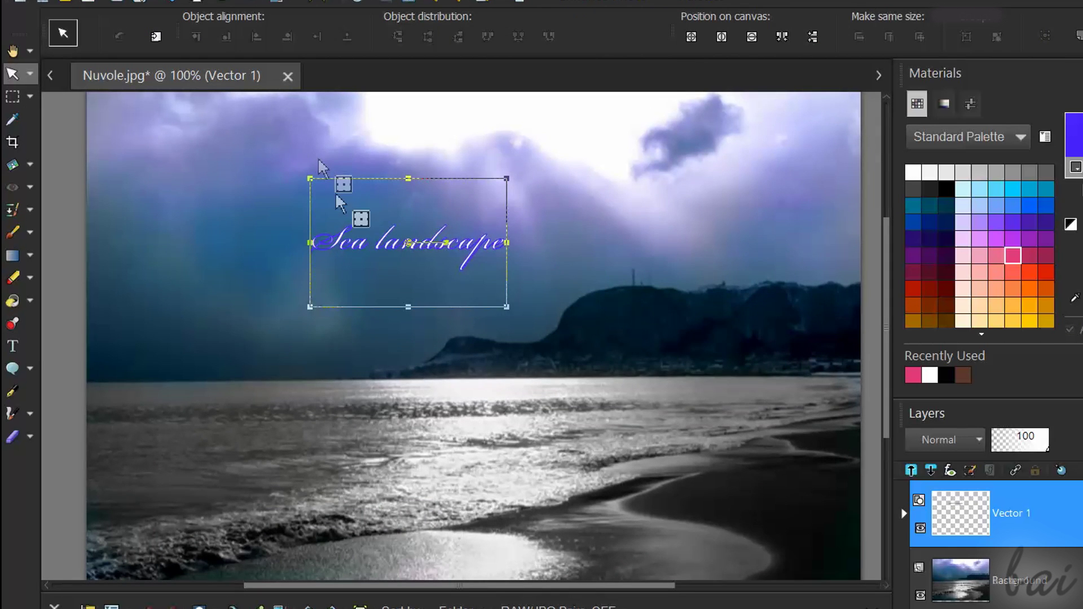
mouse_move(311, 179)
mouse_down()
mouse_move(208, 110)
mouse_move(272, 162)
mouse_move(244, 209)
mouse_up()
click(263, 156)
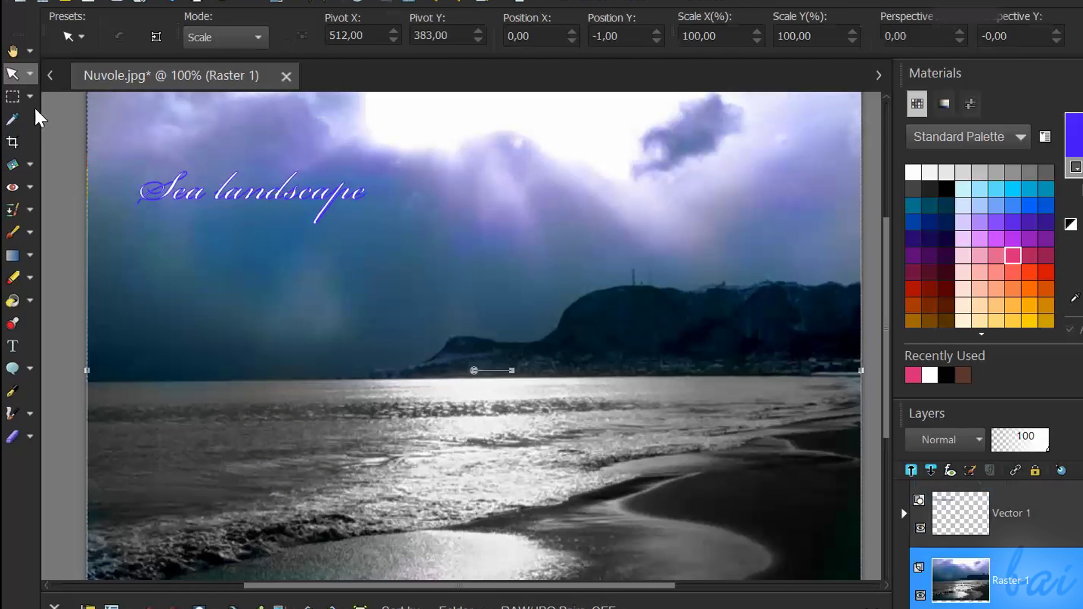
Step: Lasso the shimmering shoreline freehand and boost saturation inside the selection
click(28, 97)
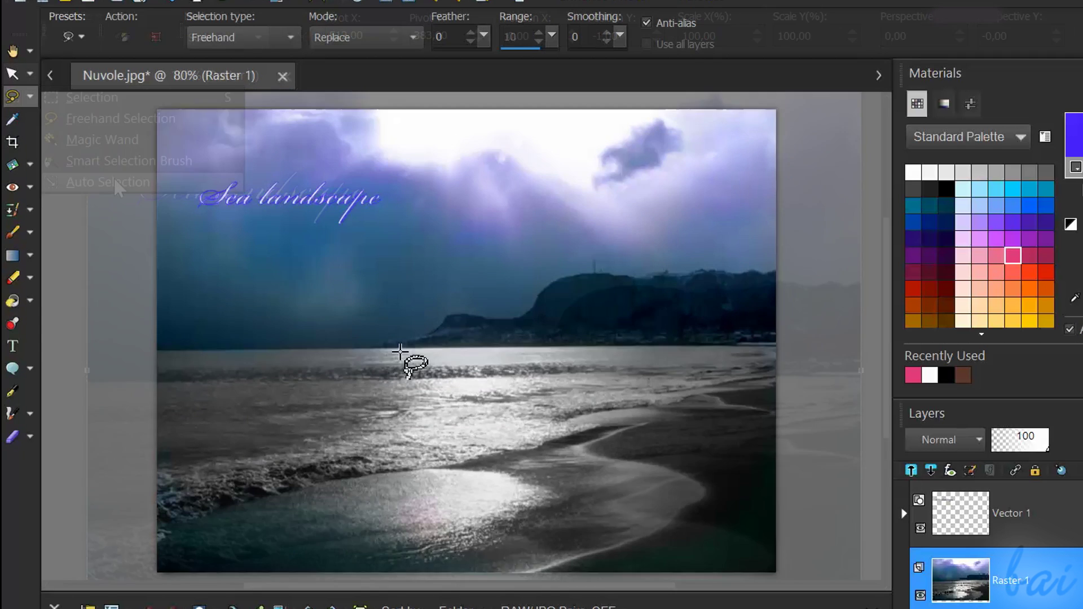
mouse_move(390, 352)
mouse_down()
mouse_move(345, 512)
mouse_move(531, 516)
mouse_move(587, 423)
mouse_move(491, 338)
mouse_move(391, 354)
mouse_up()
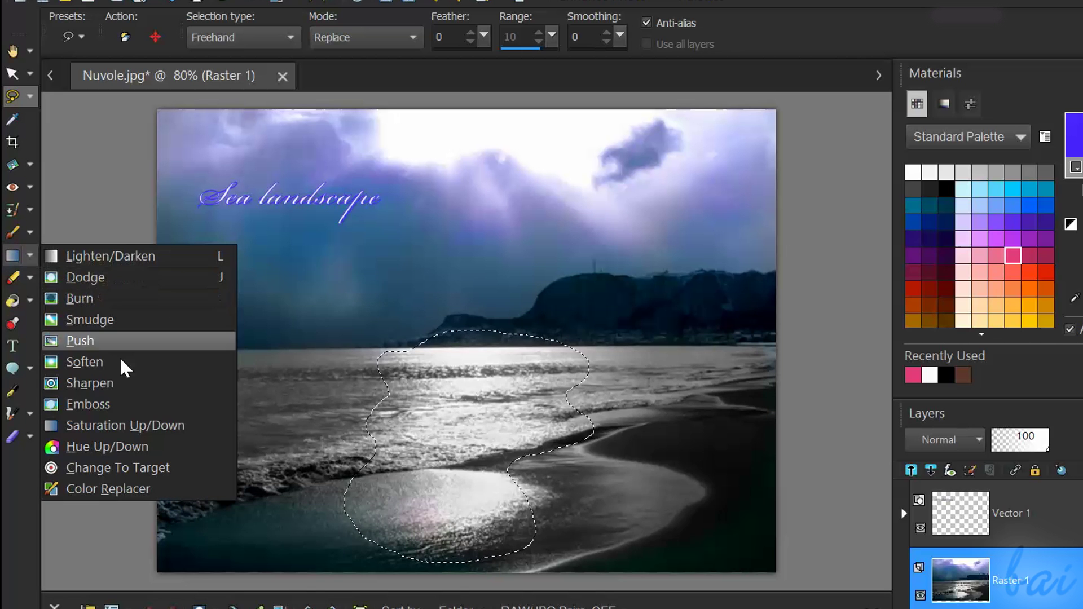
click(173, 426)
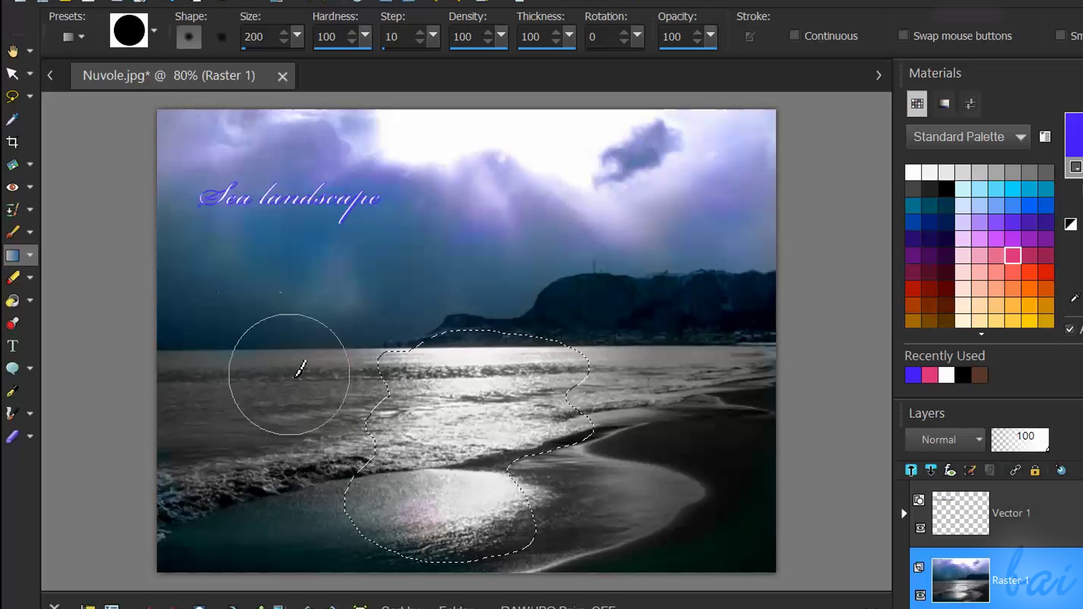
mouse_move(314, 370)
mouse_down()
mouse_move(372, 399)
mouse_move(648, 483)
mouse_up()
Step: Smudge the water inside the selection toward the right, then try the Eraser, Fill and Preset Shape tools
click(85, 319)
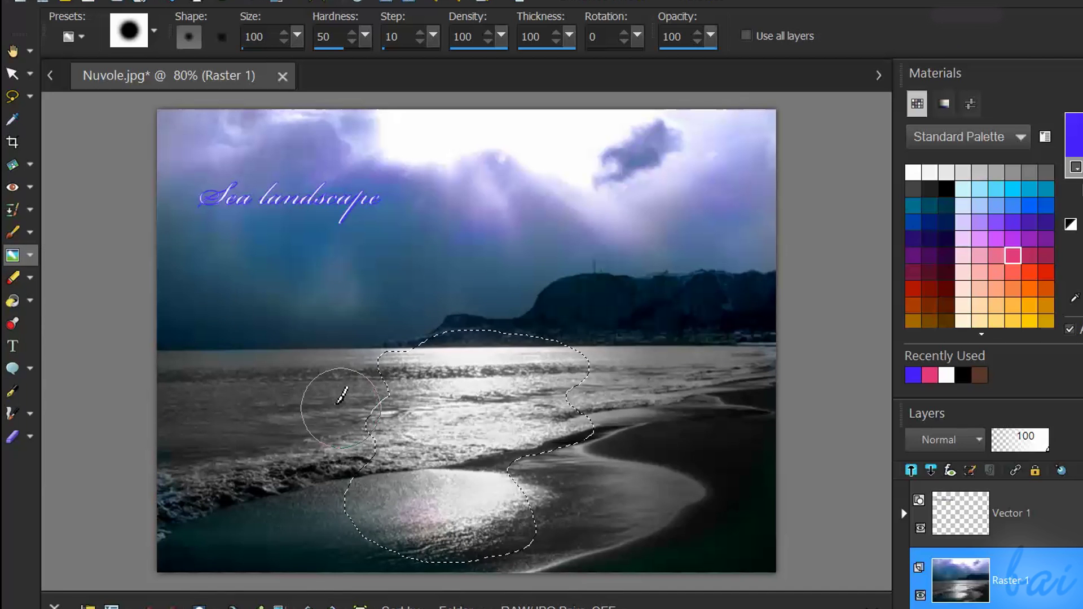
drag(352, 393, 508, 448)
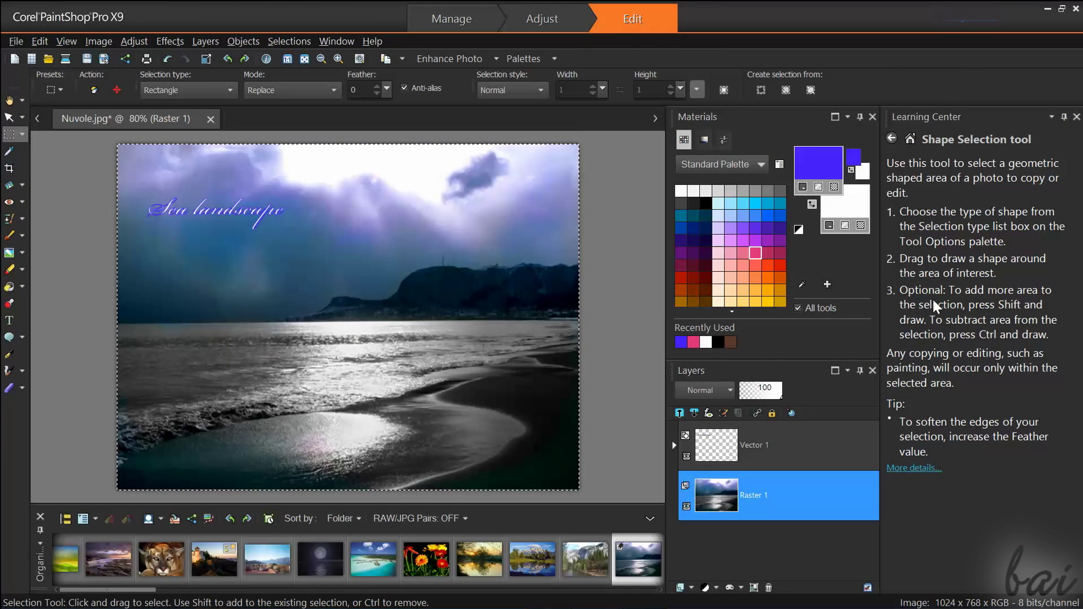
click(9, 269)
click(9, 286)
click(9, 320)
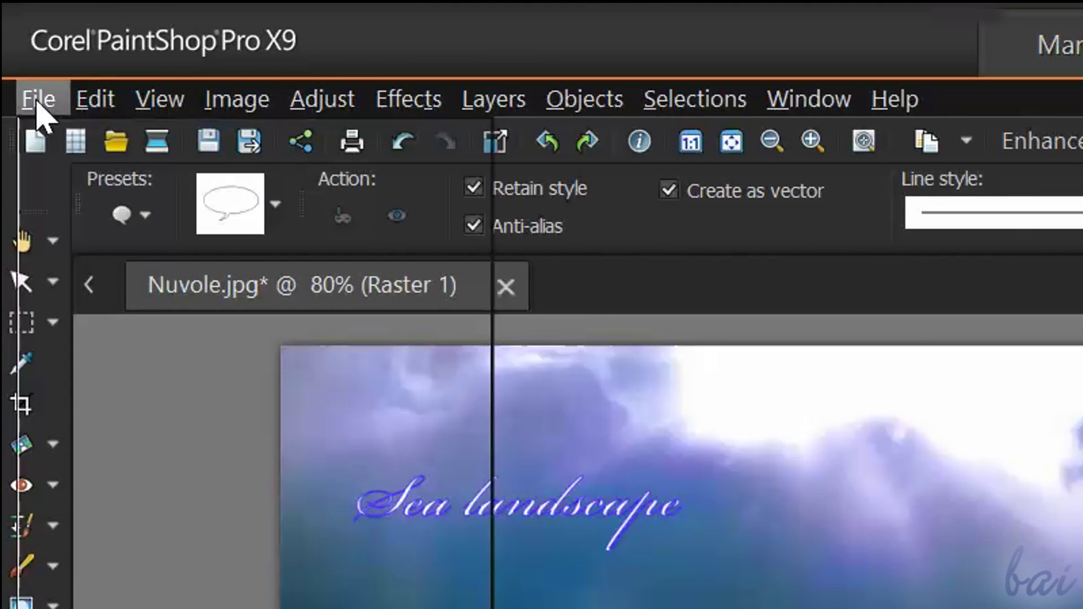
Step: Start Save As in the Desktop folder with the file name SeaLandscape.jpg
click(40, 104)
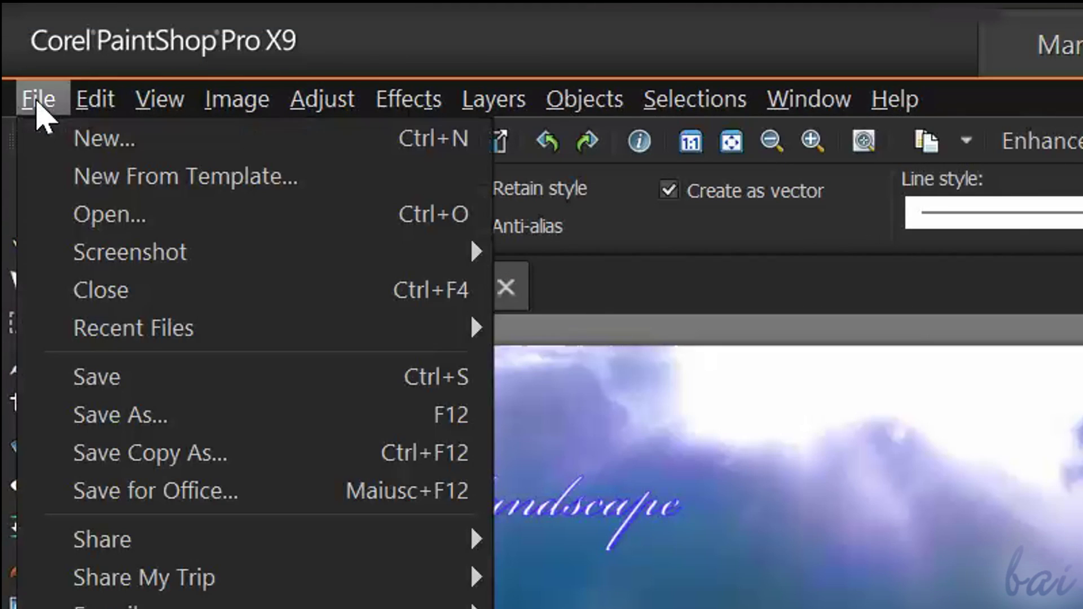
click(156, 419)
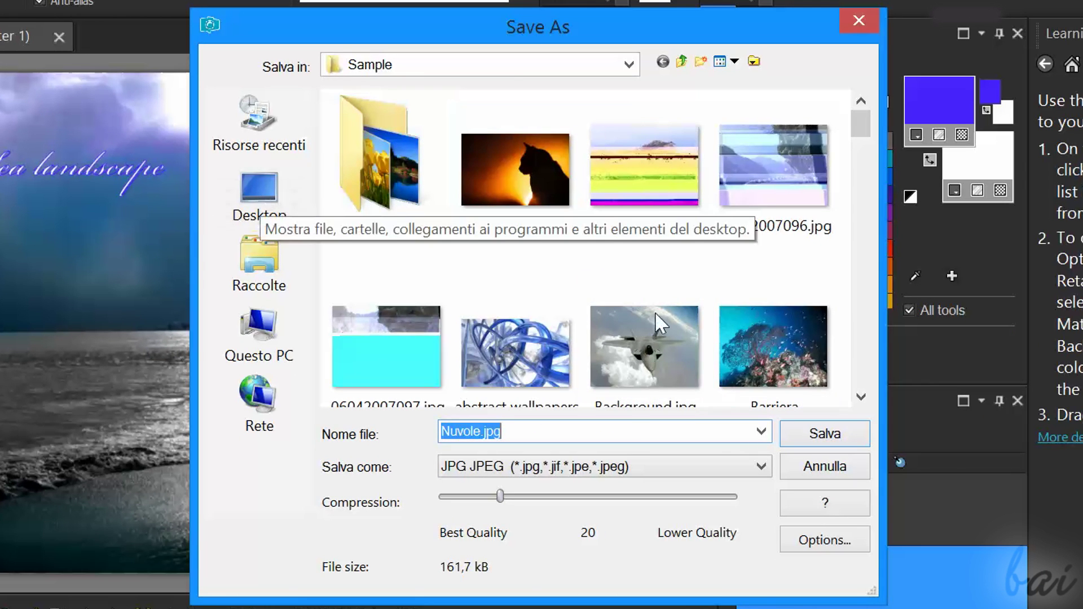
click(259, 195)
drag(859, 127, 856, 288)
click(471, 433)
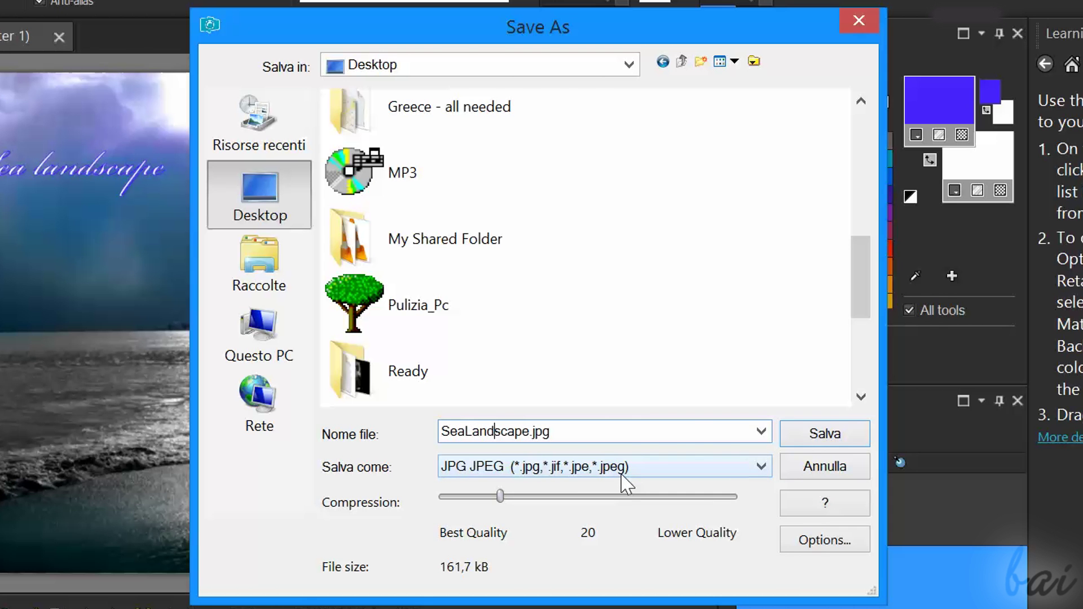
Step: Keep JPEG as the file format and set compression to 6
click(622, 472)
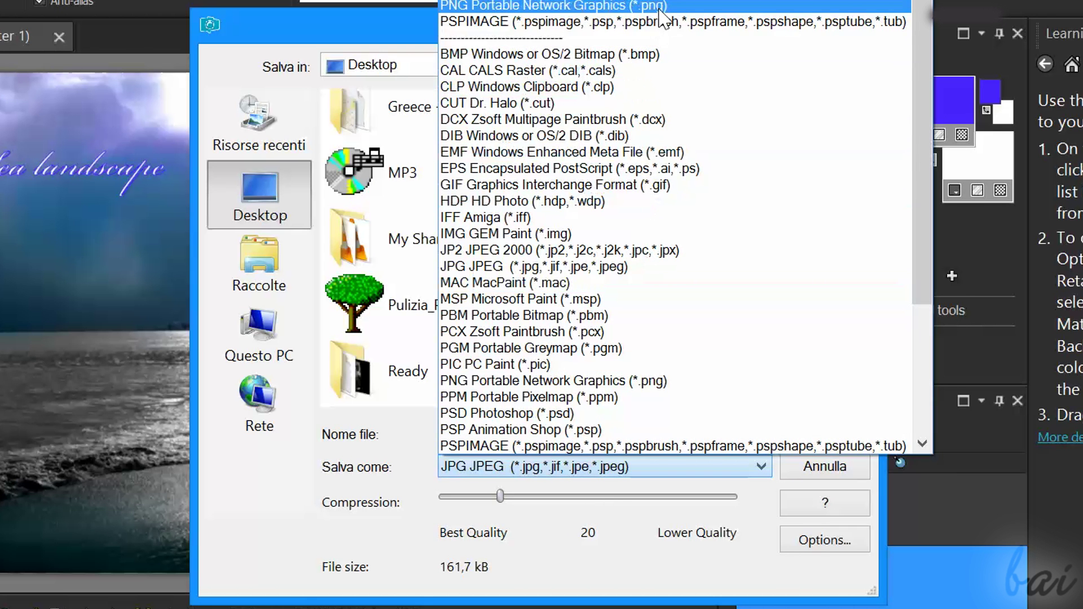
click(542, 266)
drag(503, 500, 563, 508)
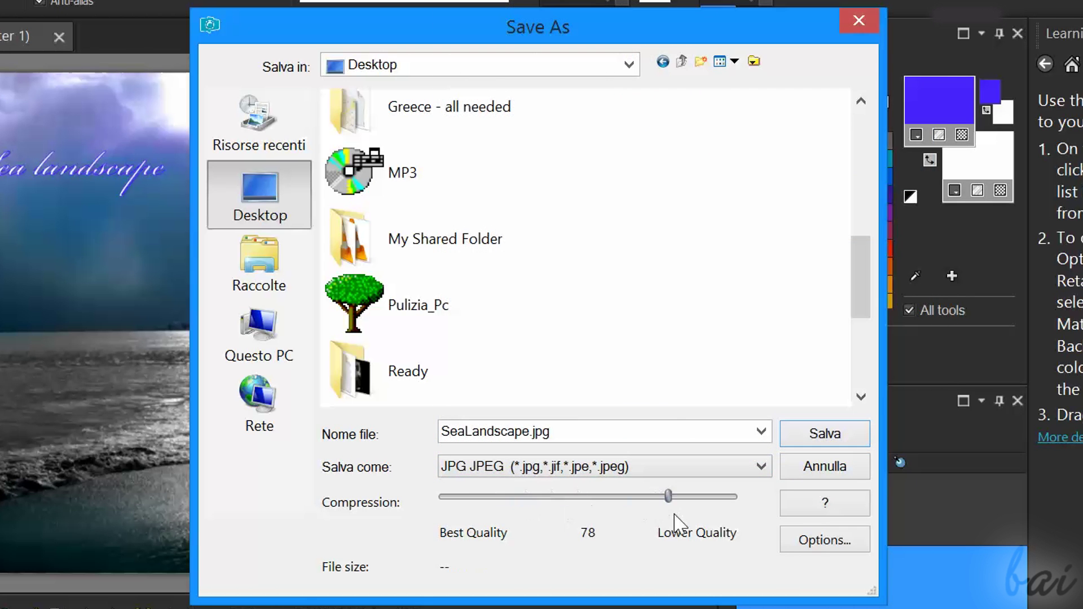
mouse_move(675, 518)
mouse_down()
mouse_move(712, 511)
mouse_move(685, 498)
mouse_move(452, 508)
mouse_move(487, 508)
mouse_up()
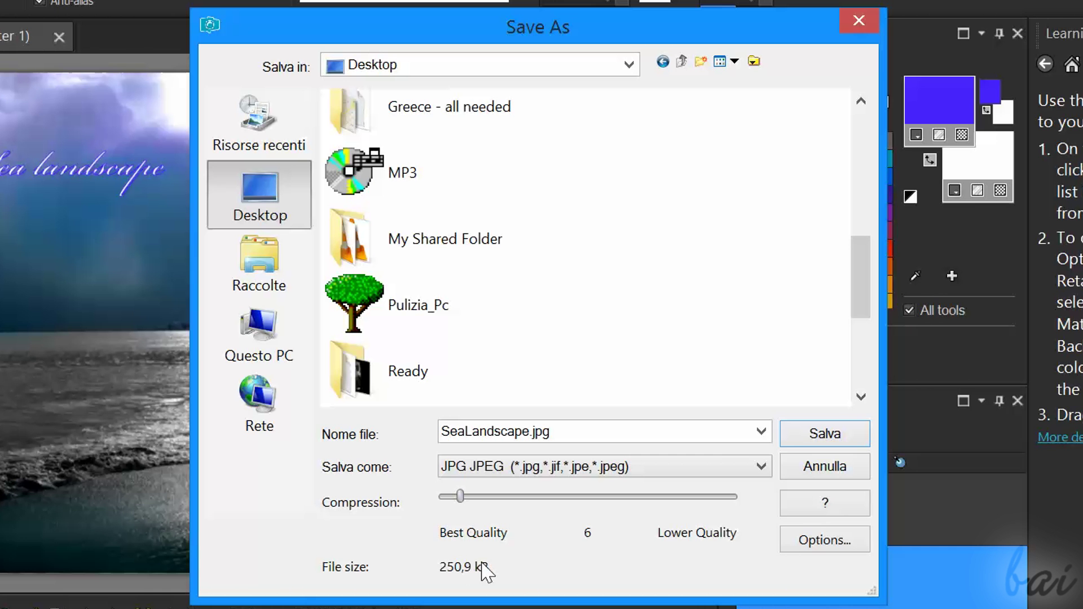